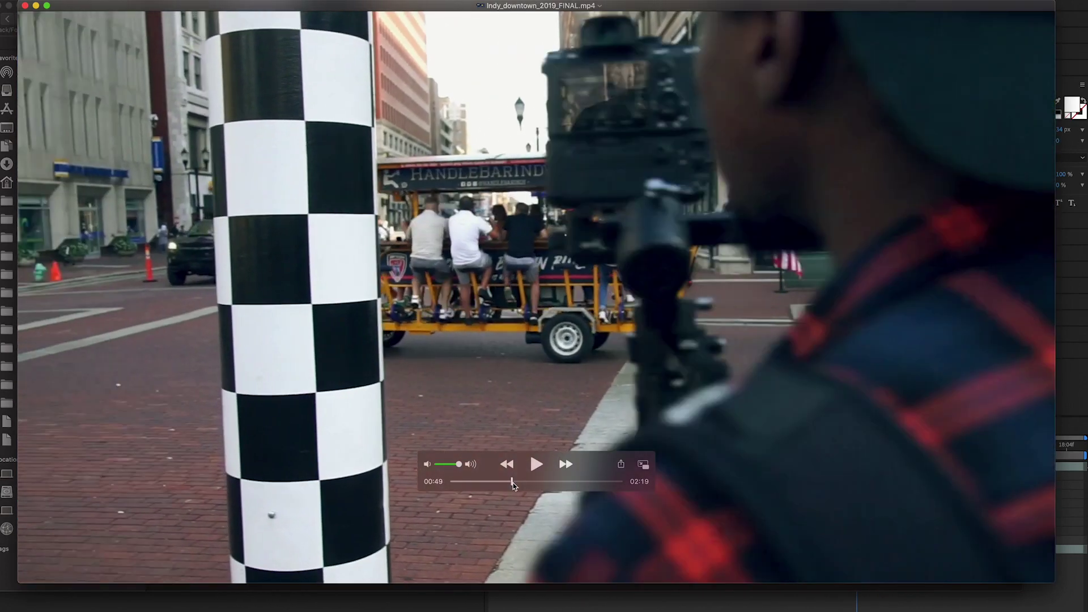
# Review the reference video Indy_downtown_2019_FINAL.mp4 up to about 01:27 and pause it.
pyautogui.press('space')
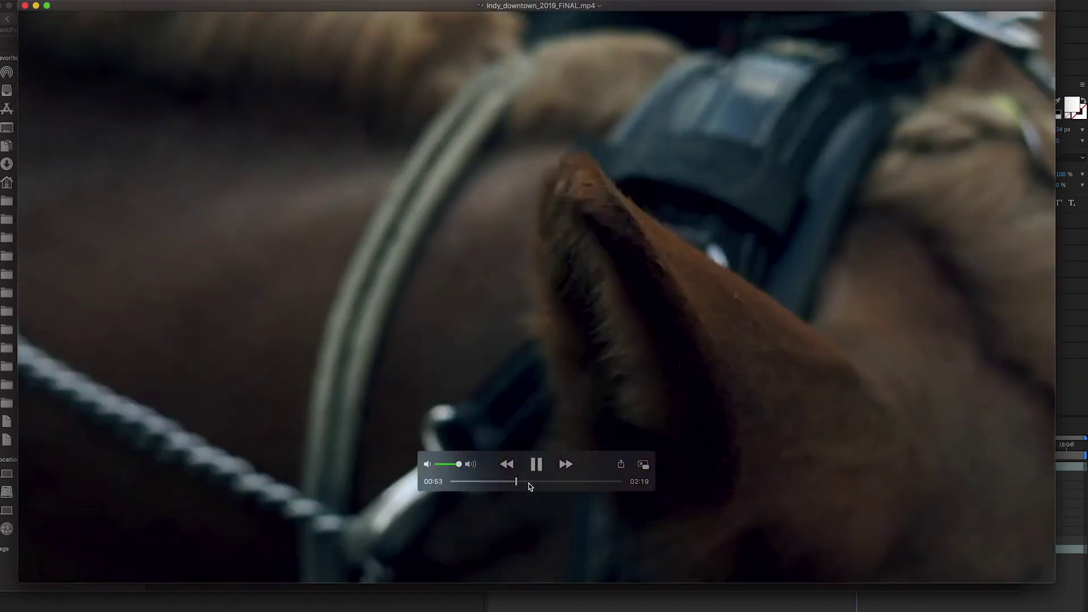
pyautogui.moveTo(519, 486); pyautogui.dragTo(528, 483)
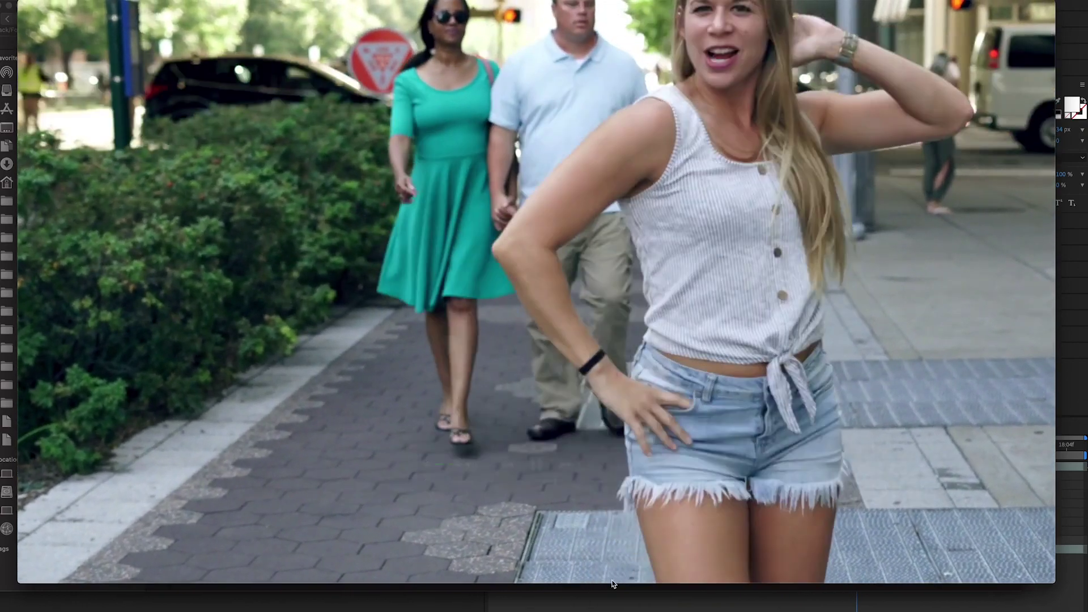
pyautogui.moveTo(621, 505)
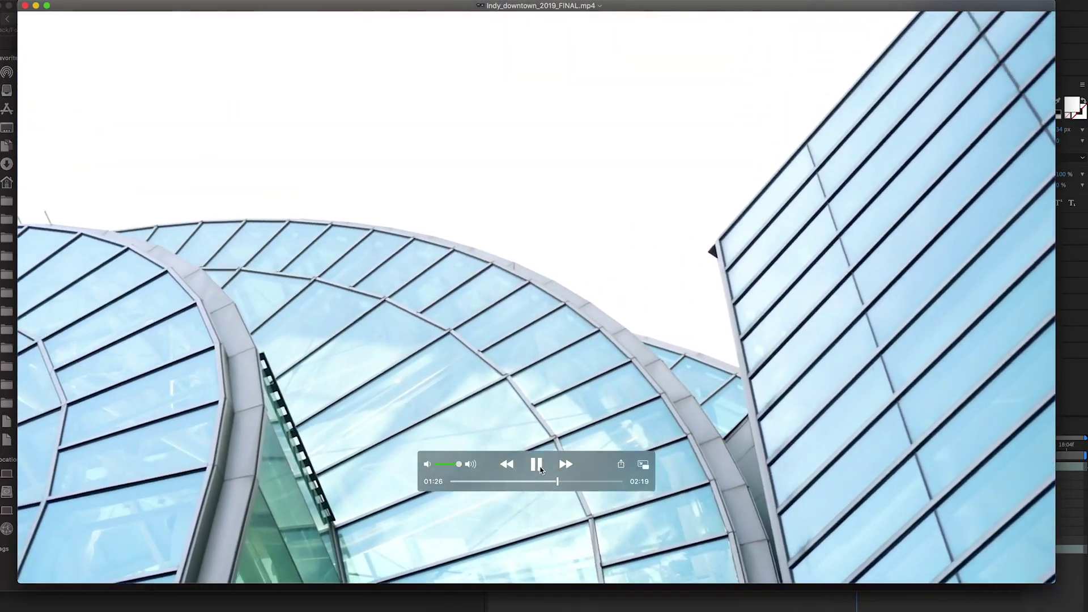
pyautogui.click(540, 468)
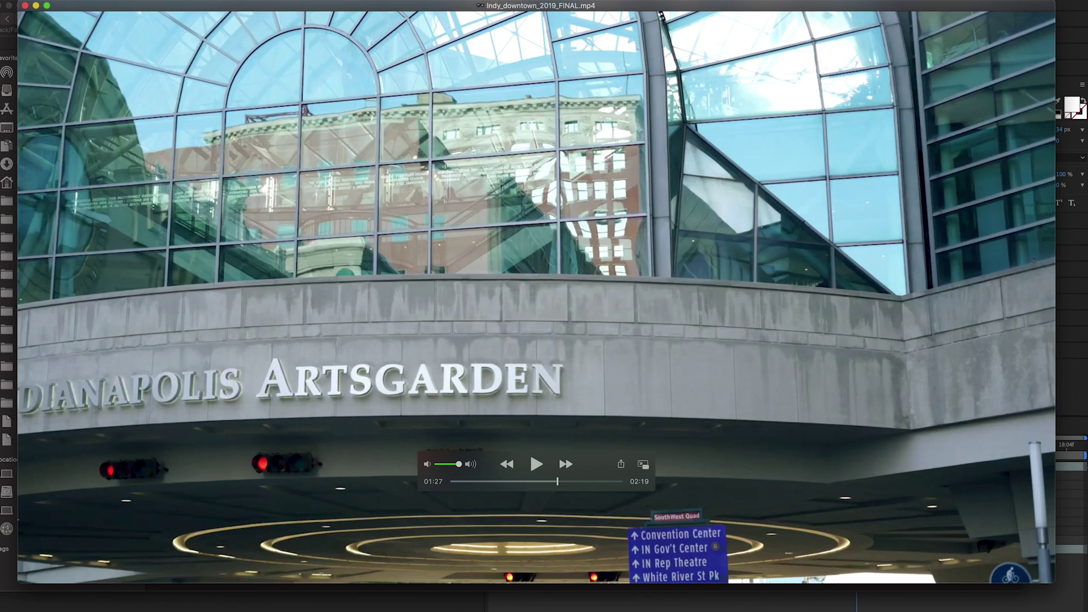
# Close the reference video and switch from the RENDER folder to After Effects.
pyautogui.click(54, 0)
pyautogui.click(83, 51)
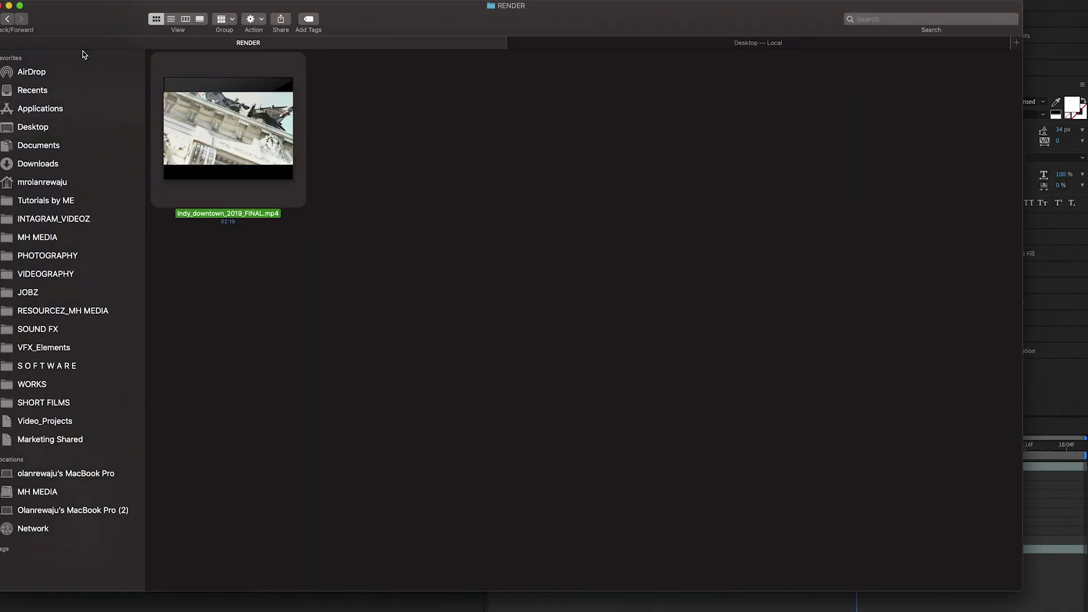
pyautogui.click(87, 609)
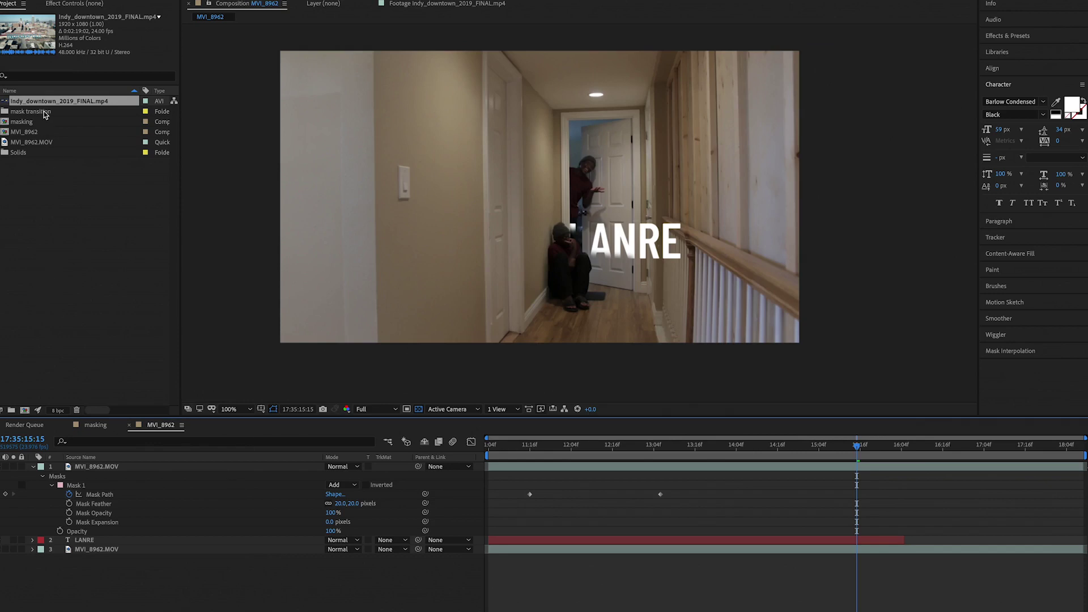
# Look through the clips DJI_0001_01.mp4 and DJI_0001_02.mp4 in the mask transition folder for people passing the camera.
pyautogui.click(6, 112)
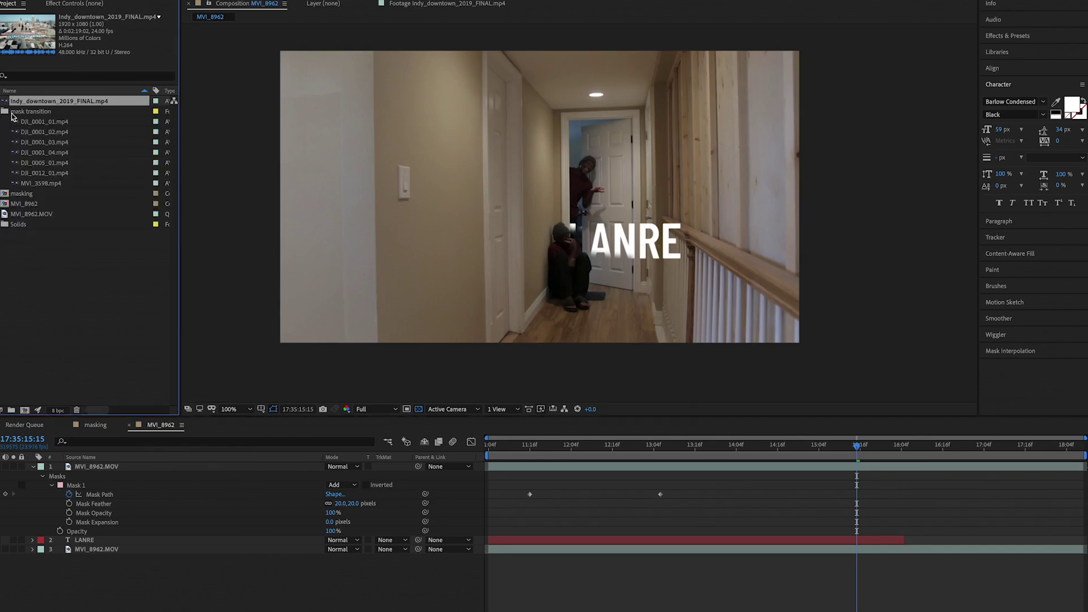
pyautogui.doubleClick(18, 122)
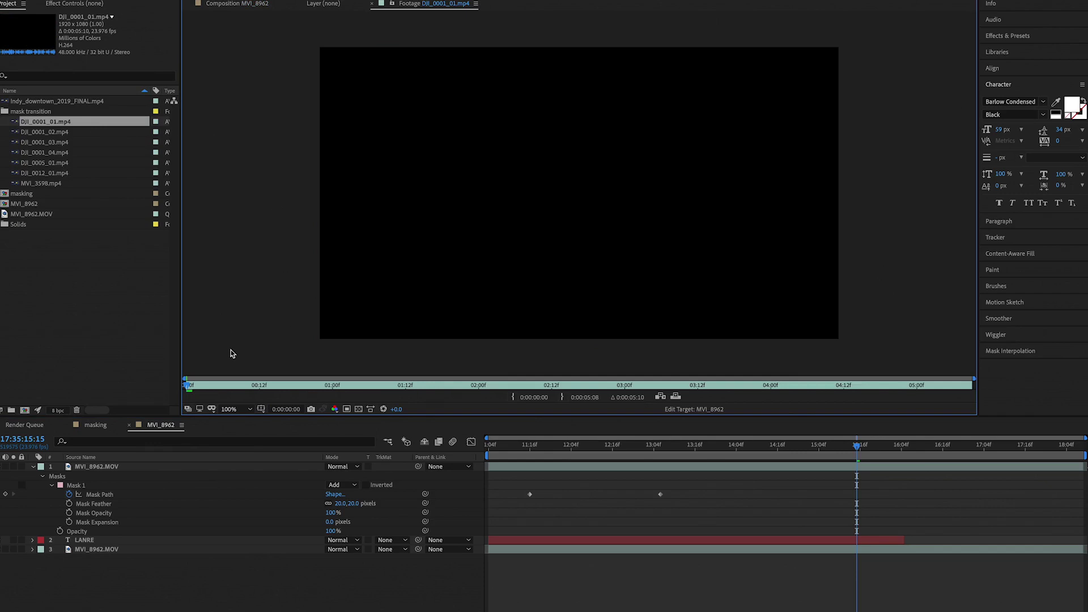
pyautogui.moveTo(213, 391); pyautogui.dragTo(299, 395)
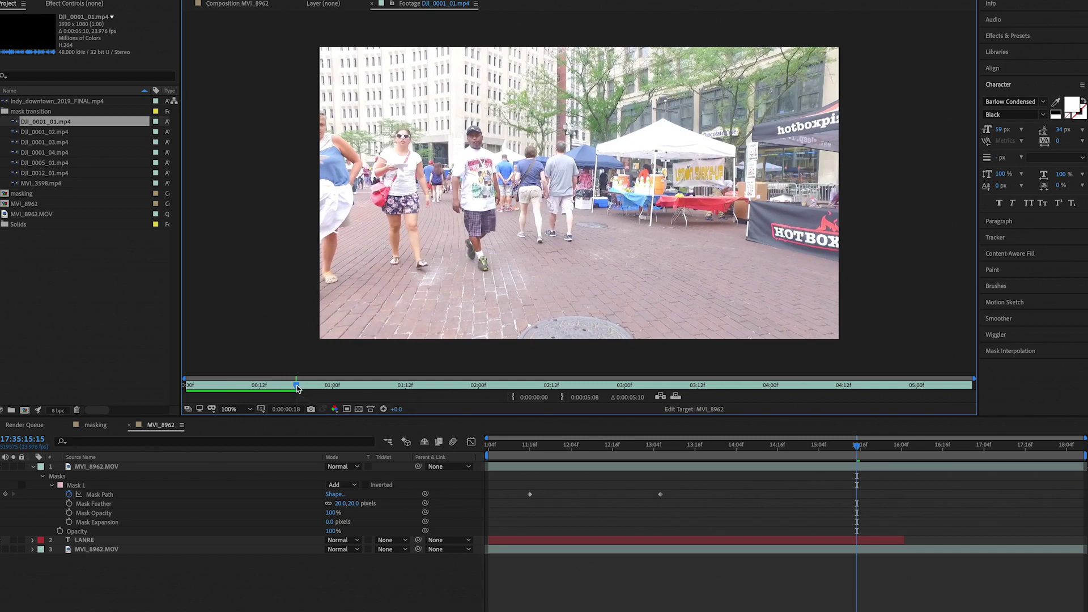
pyautogui.moveTo(301, 388); pyautogui.dragTo(637, 395)
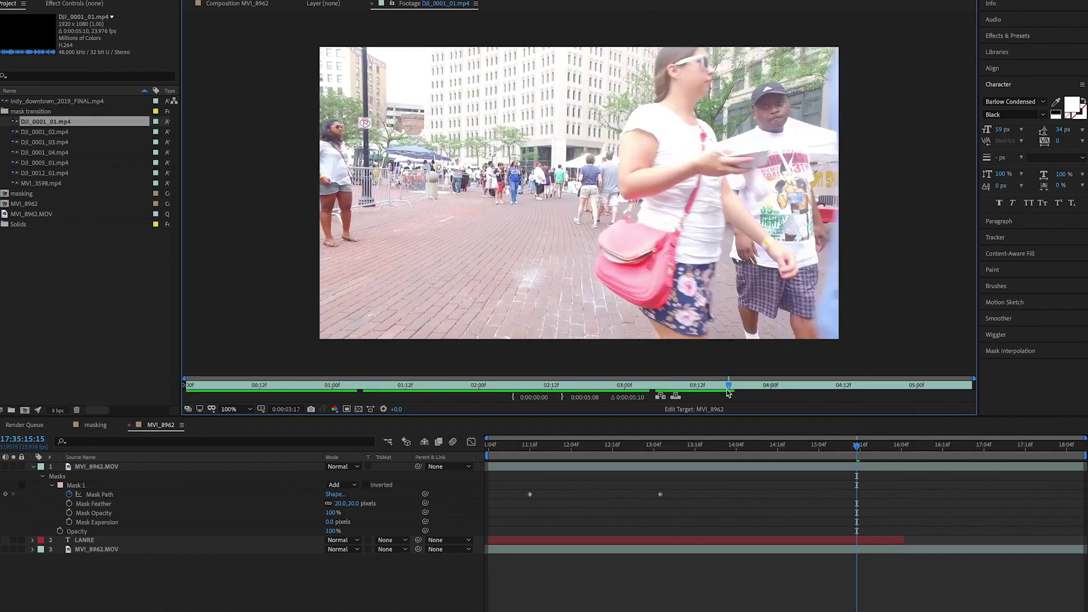
pyautogui.doubleClick(15, 133)
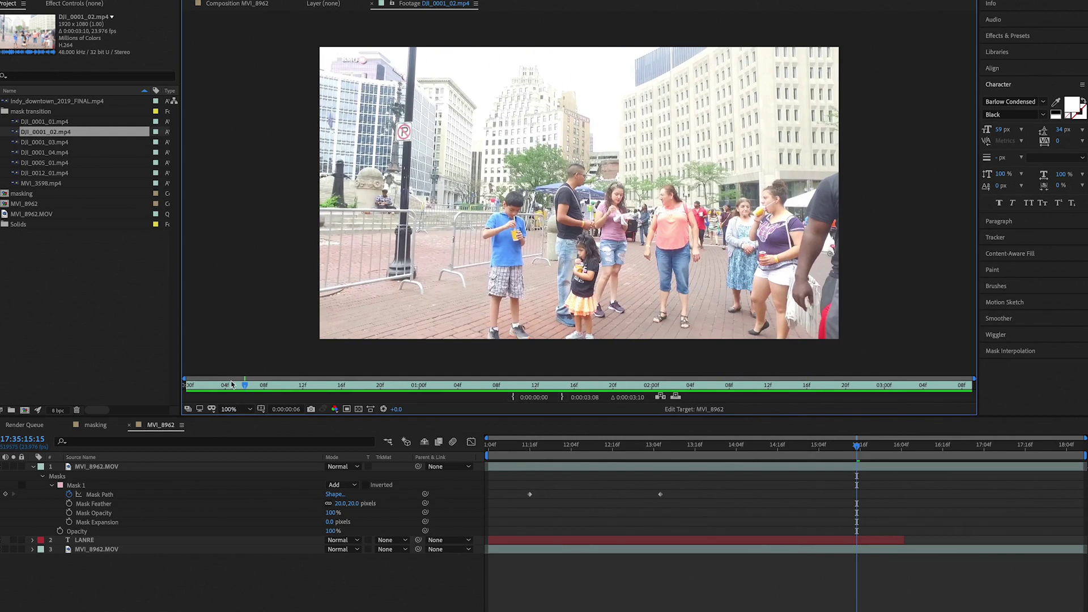
pyautogui.moveTo(244, 388); pyautogui.dragTo(618, 375)
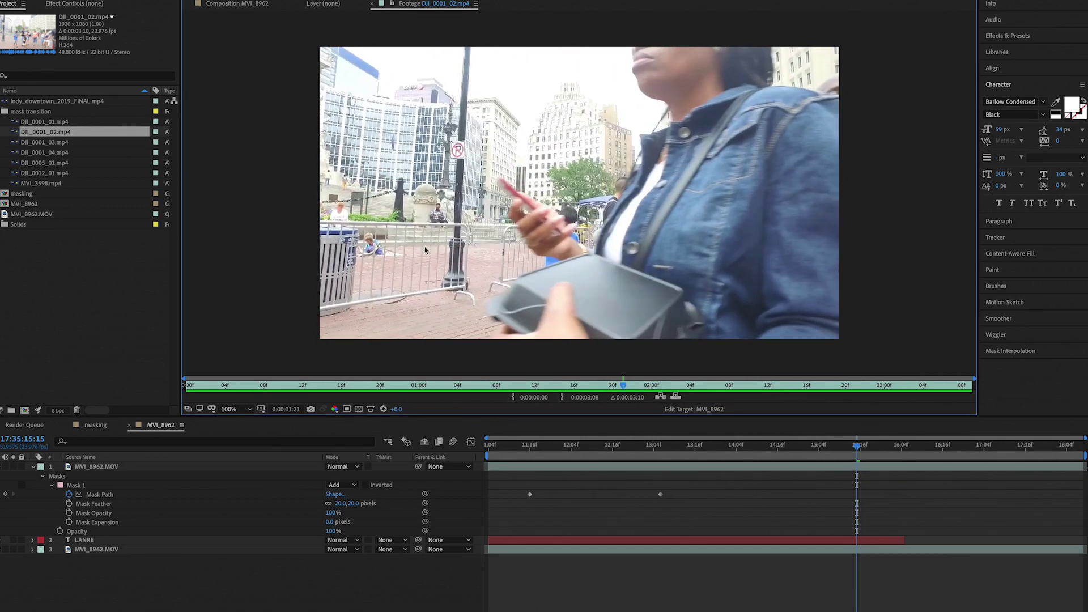
# Examine the clips DJI_0001_03.mp4, DJI_0001_04.mp4 and DJI_0005_01.mp4 for a subject crossing the frame.
pyautogui.doubleClick(16, 142)
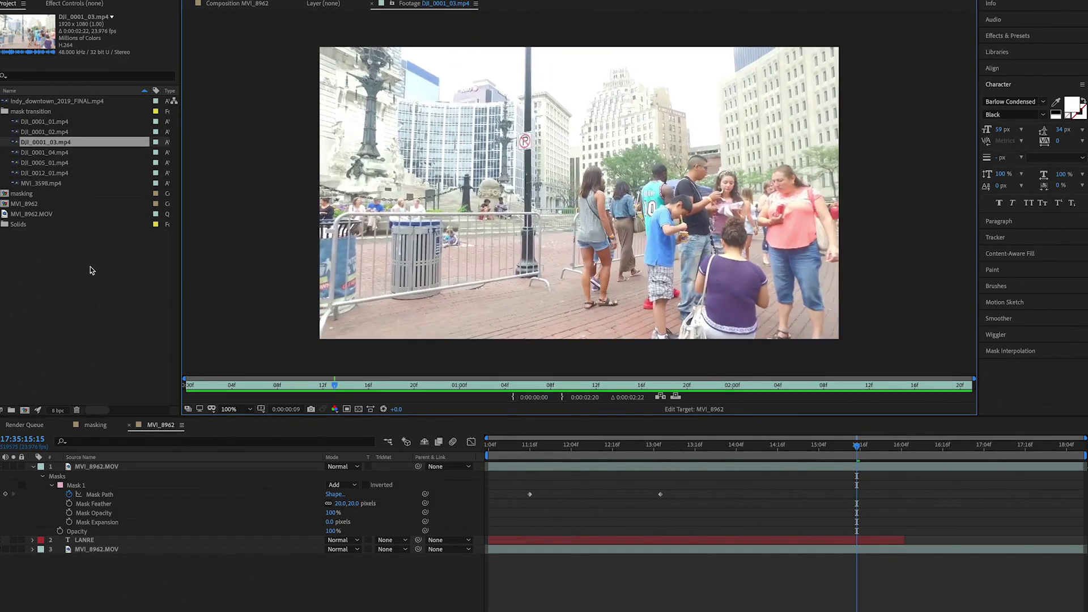
pyautogui.doubleClick(17, 153)
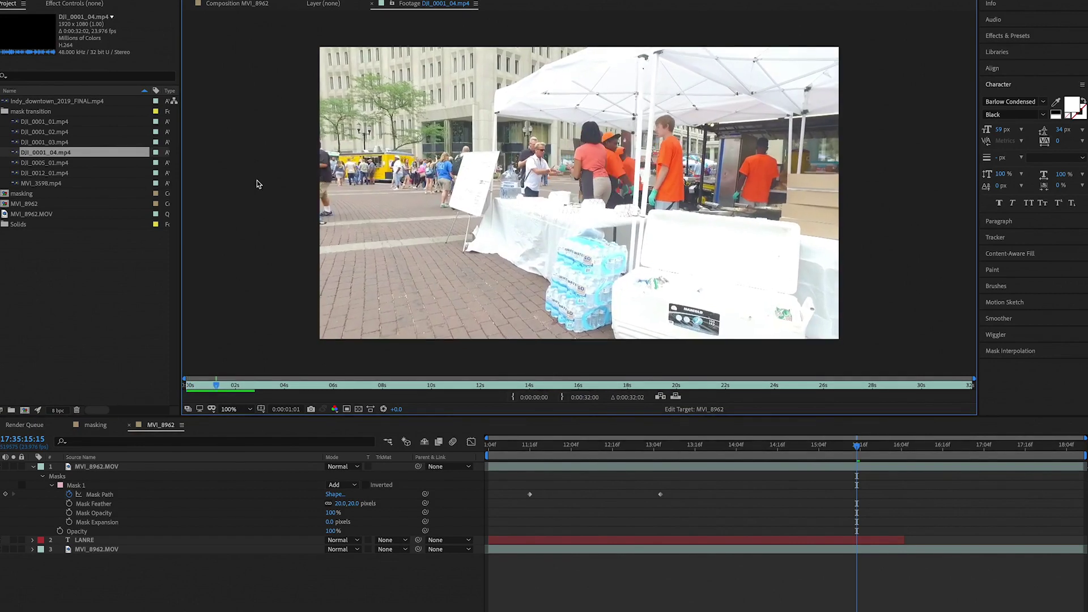
pyautogui.doubleClick(17, 164)
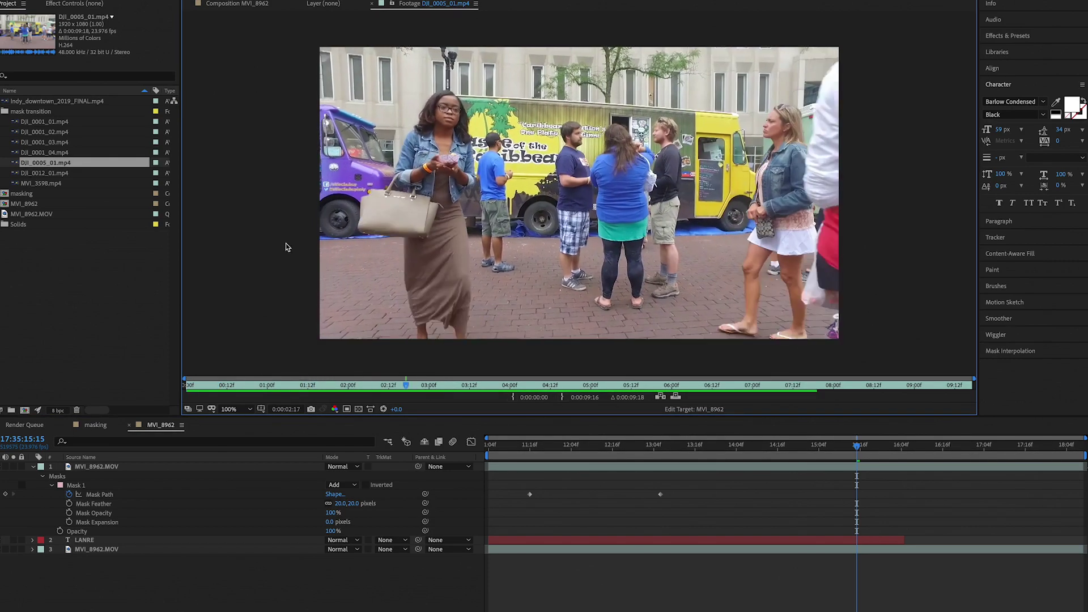
pyautogui.moveTo(449, 382); pyautogui.dragTo(340, 336)
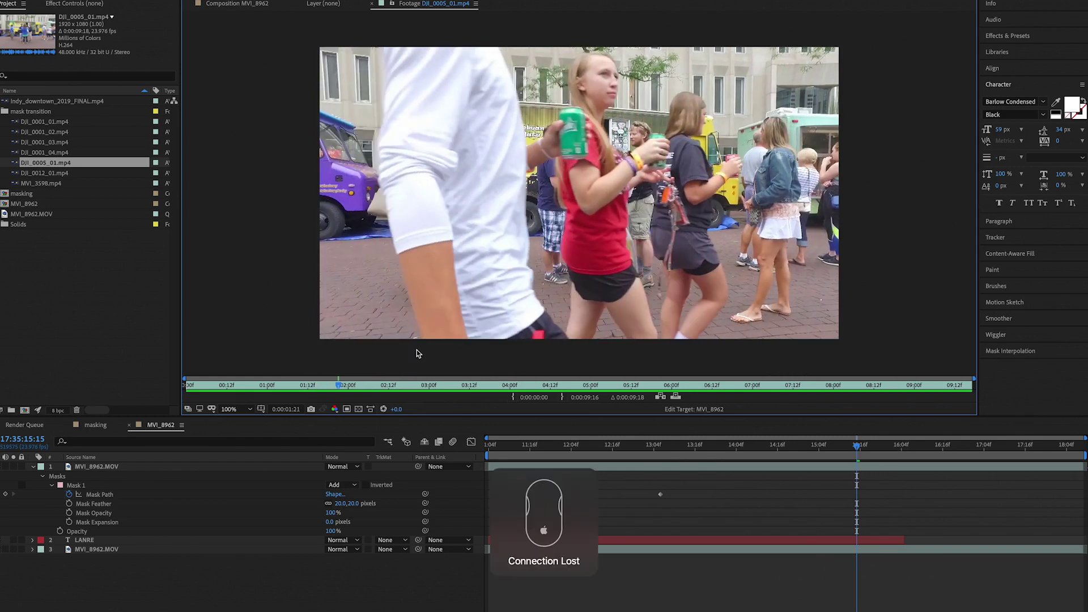
# Preview the clip DJI_0012_01.mp4 and reopen DJI_0005_01.mp4 for comparison.
pyautogui.doubleClick(17, 174)
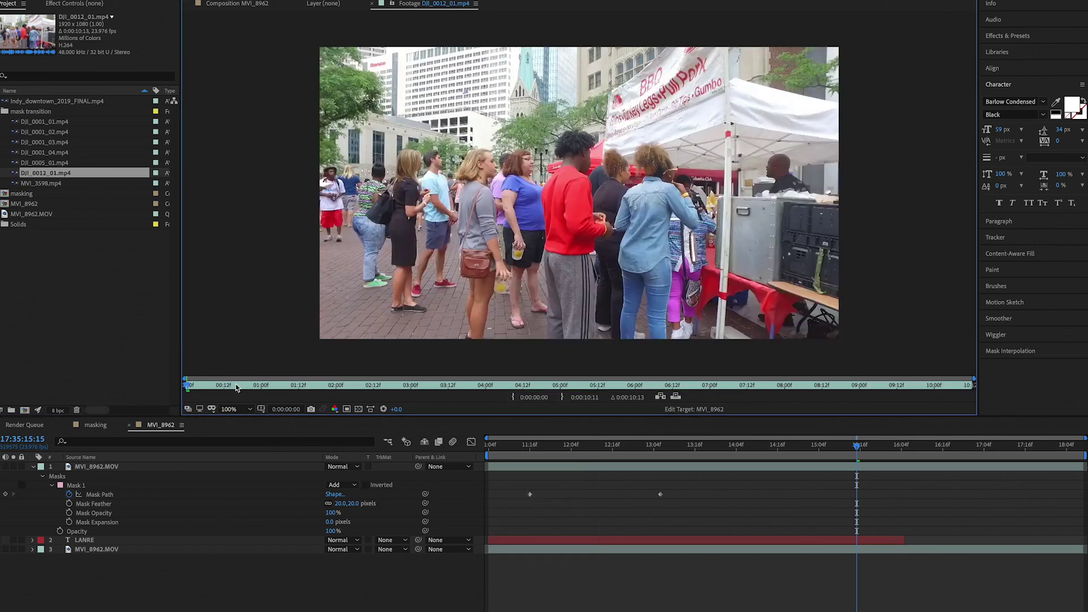
pyautogui.press('space')
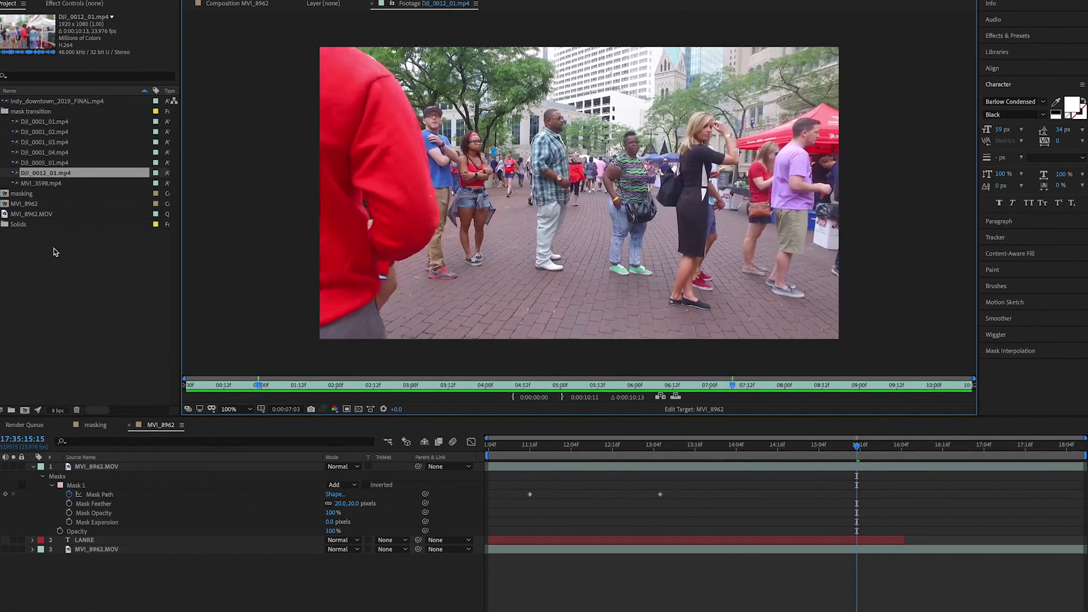
pyautogui.click(17, 163)
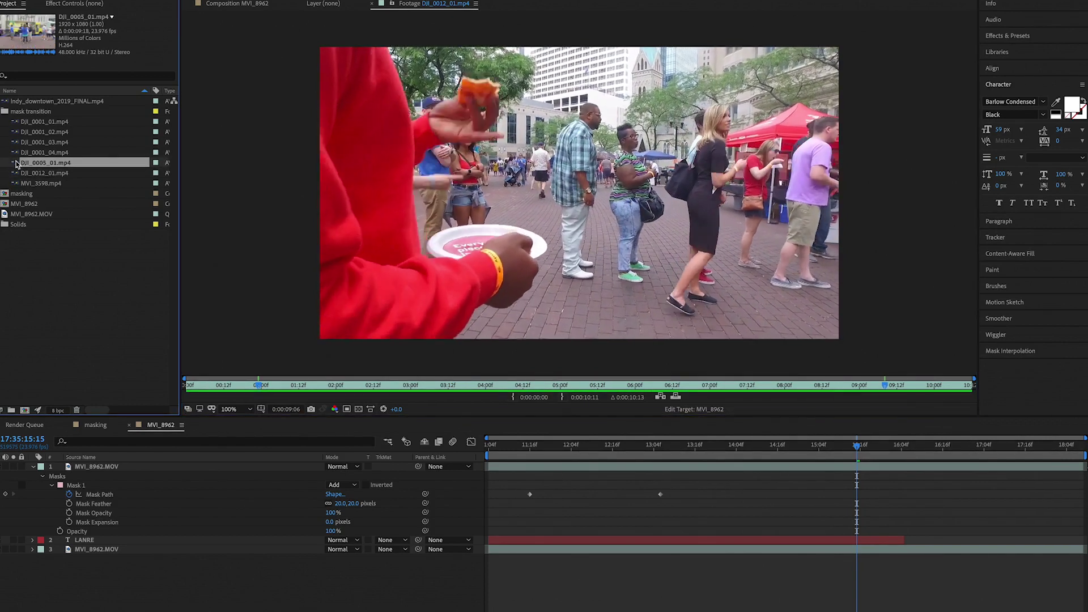
pyautogui.doubleClick(17, 163)
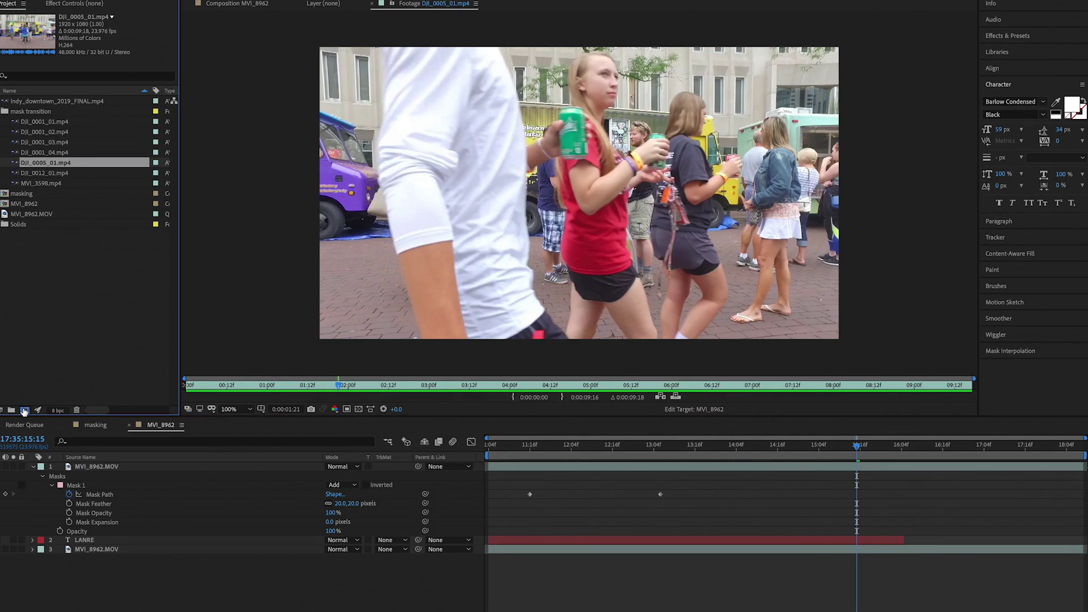
# Create a 1920 × 1080 composition named "mask transition" and add DJI_0005_01.mp4 to it as a layer.
pyautogui.click(25, 411)
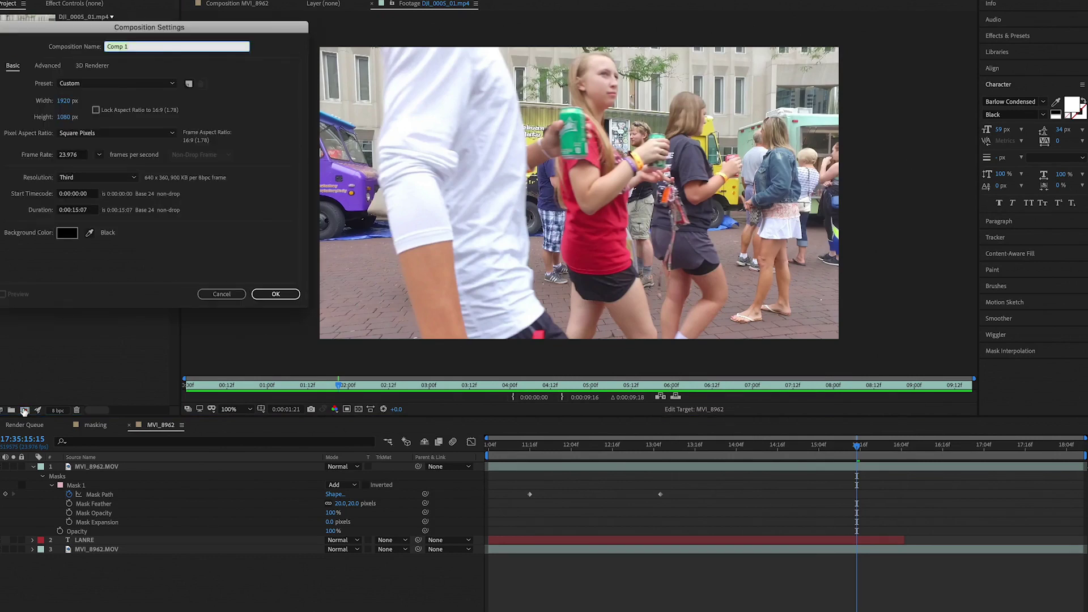
pyautogui.click(270, 296)
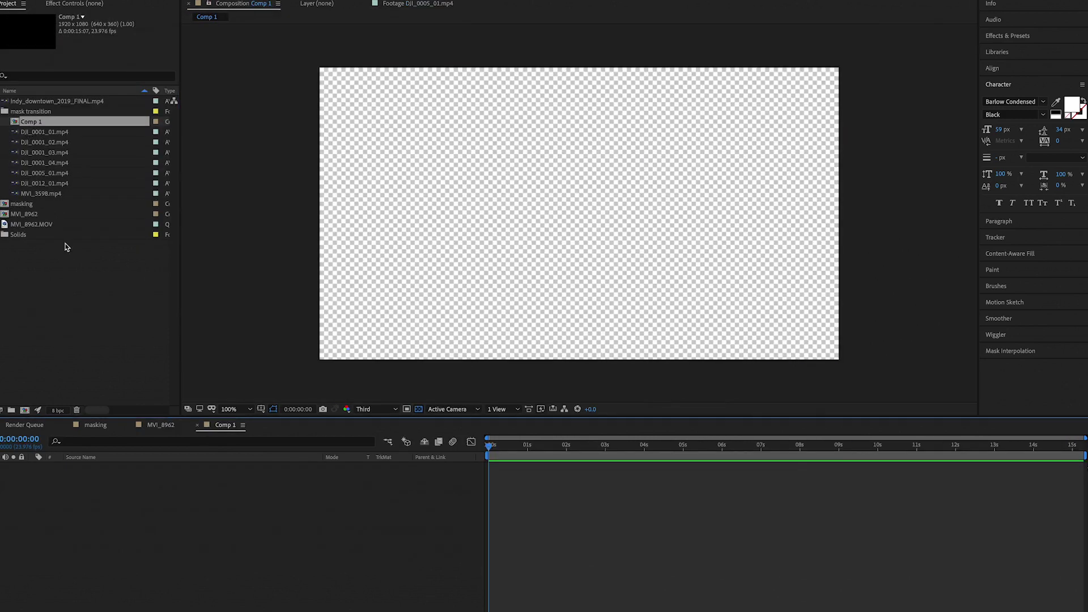
pyautogui.hotkey('ctrl', 'k')
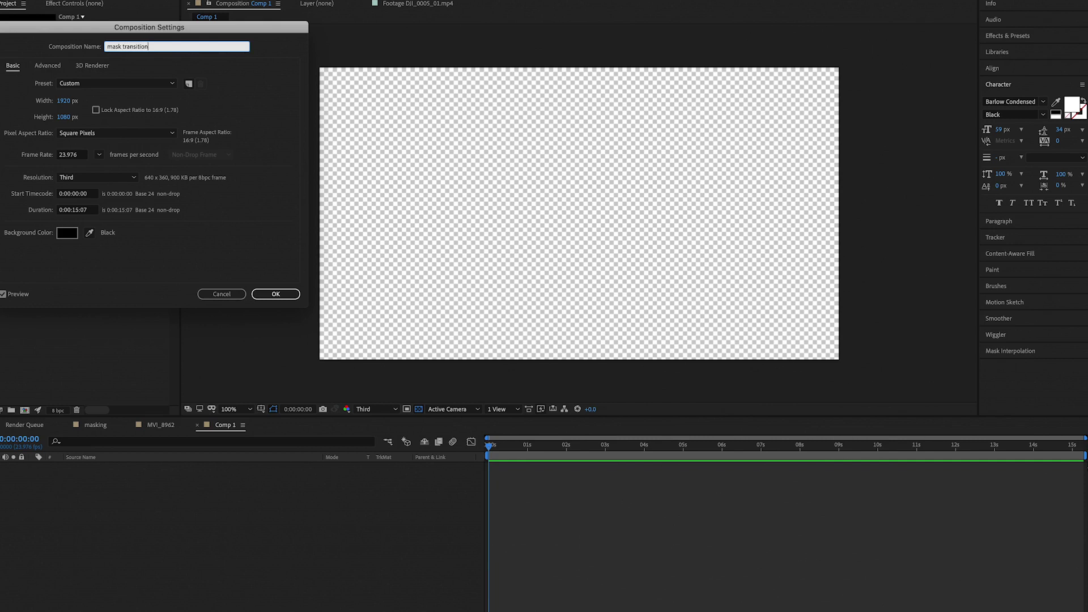
pyautogui.click(278, 293)
pyautogui.click(18, 163)
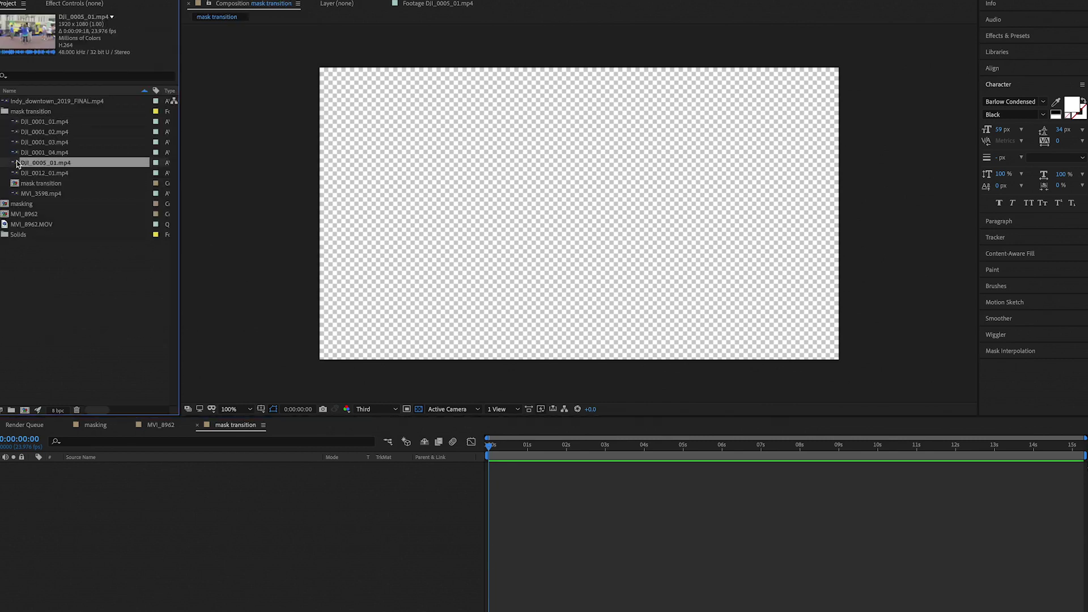
pyautogui.moveTo(17, 164); pyautogui.dragTo(107, 508)
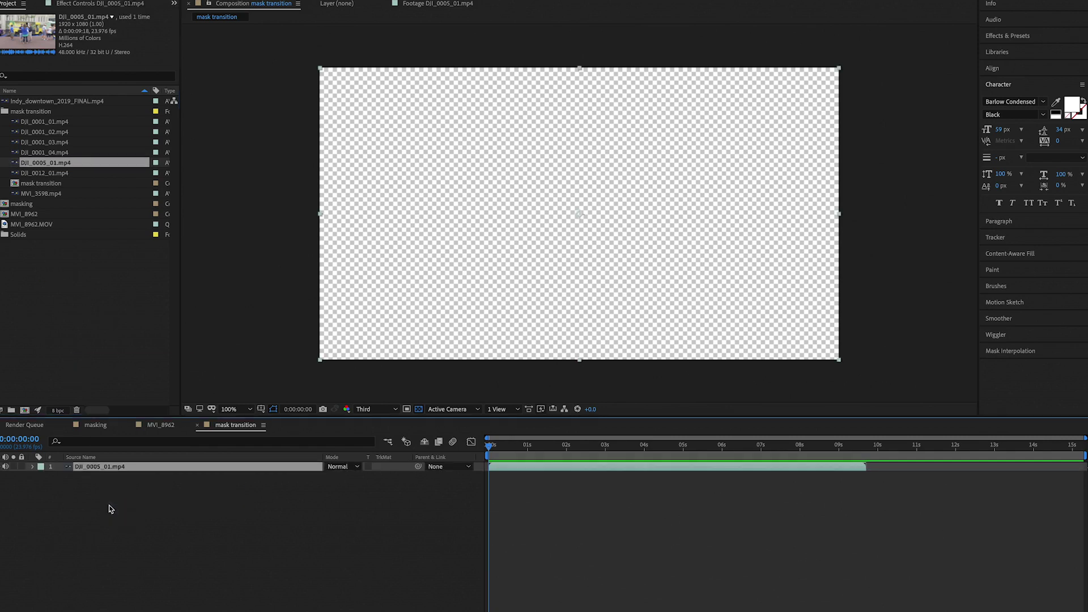
# Split the clip at 0:00:01:08, delete the part before it, and move the remaining part to the composition's start.
pyautogui.moveTo(490, 450); pyautogui.dragTo(542, 462)
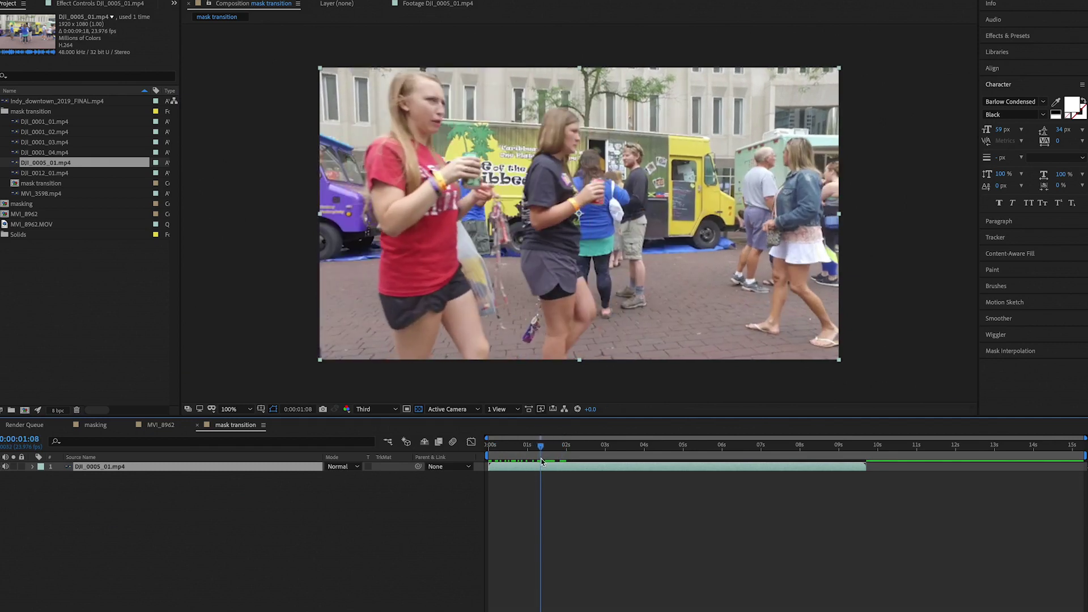
pyautogui.hotkey('ctrl', 'shift', 'd')
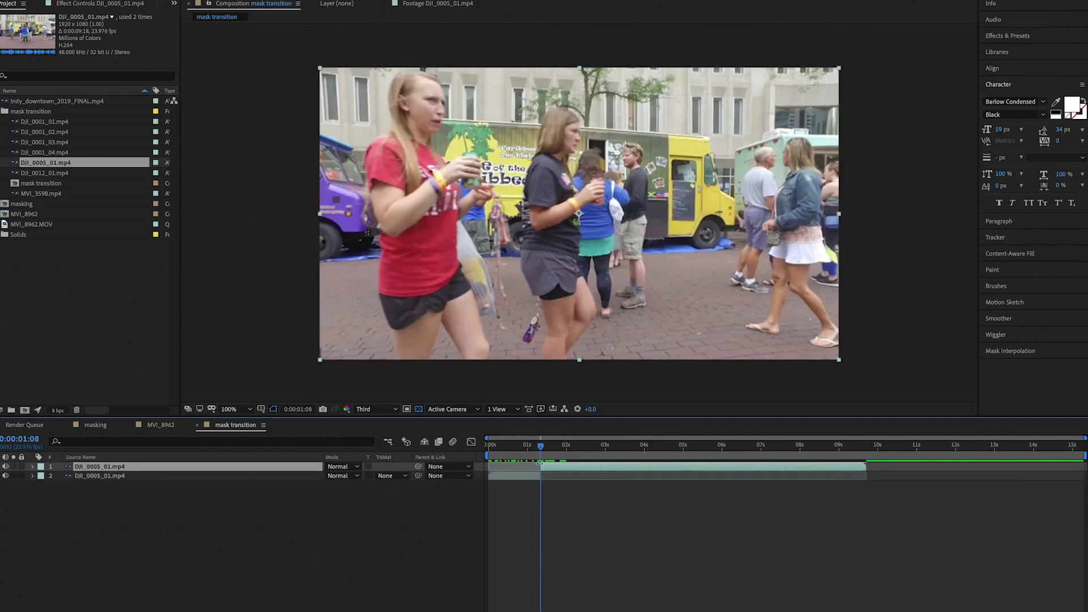
pyautogui.click(526, 477)
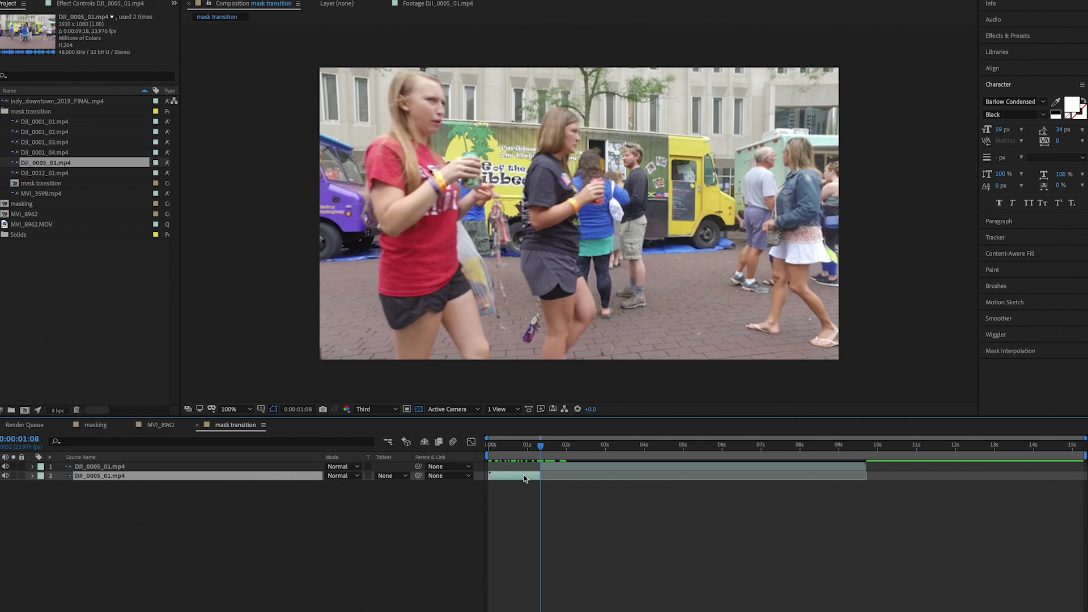
pyautogui.press('Delete')
pyautogui.click(546, 468)
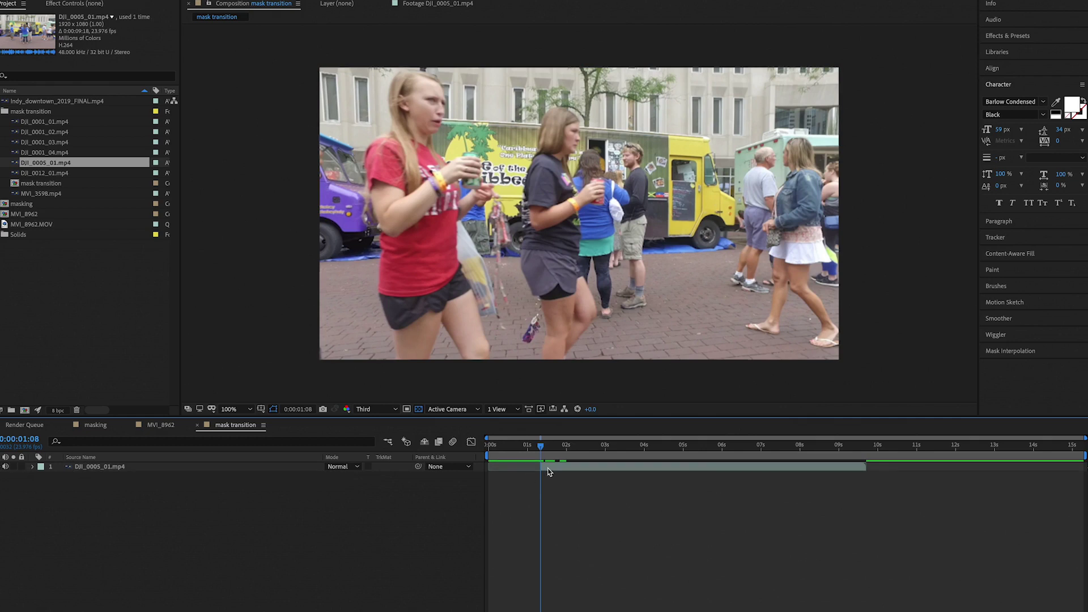
pyautogui.moveTo(550, 468); pyautogui.dragTo(499, 474)
pyautogui.click(491, 446)
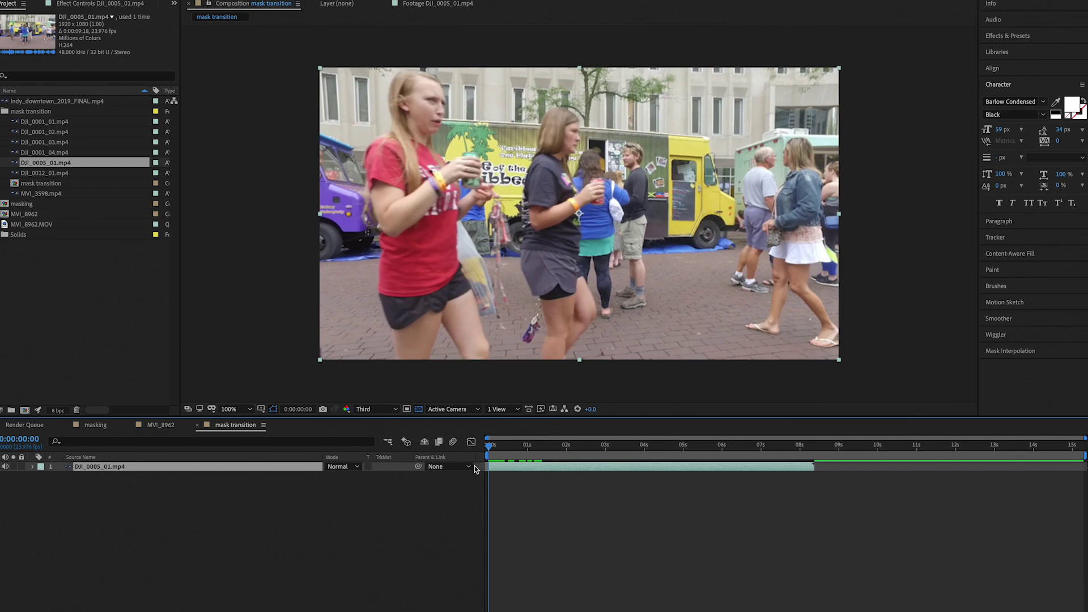
# Scrub through the white-shirted man's pass and set the current time to 0:00:00:09, where his back enters the frame.
pyautogui.moveTo(490, 449); pyautogui.dragTo(517, 448)
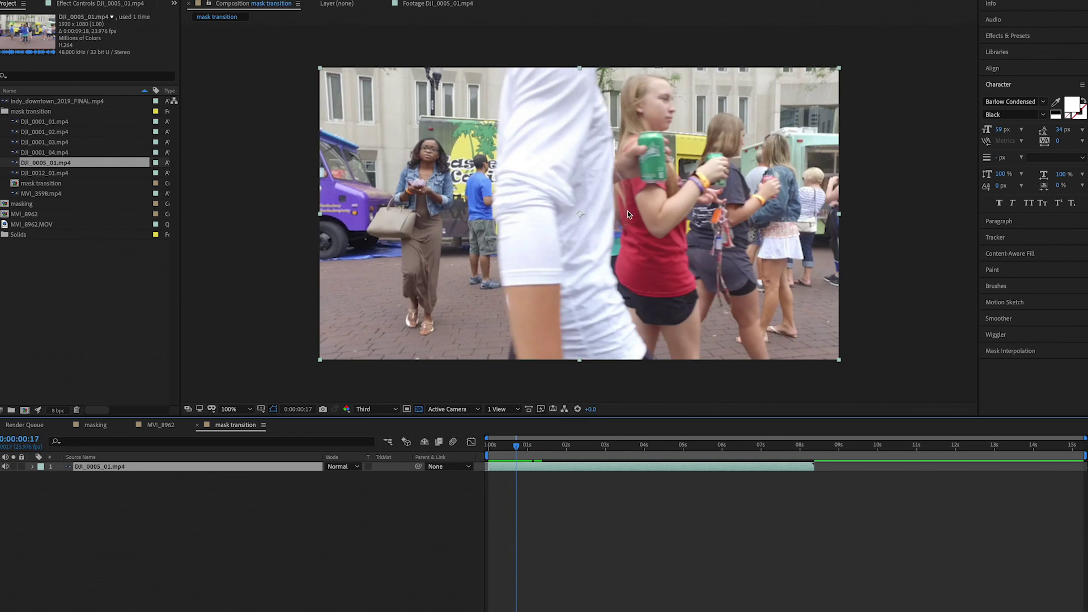
pyautogui.moveTo(516, 452); pyautogui.dragTo(470, 450)
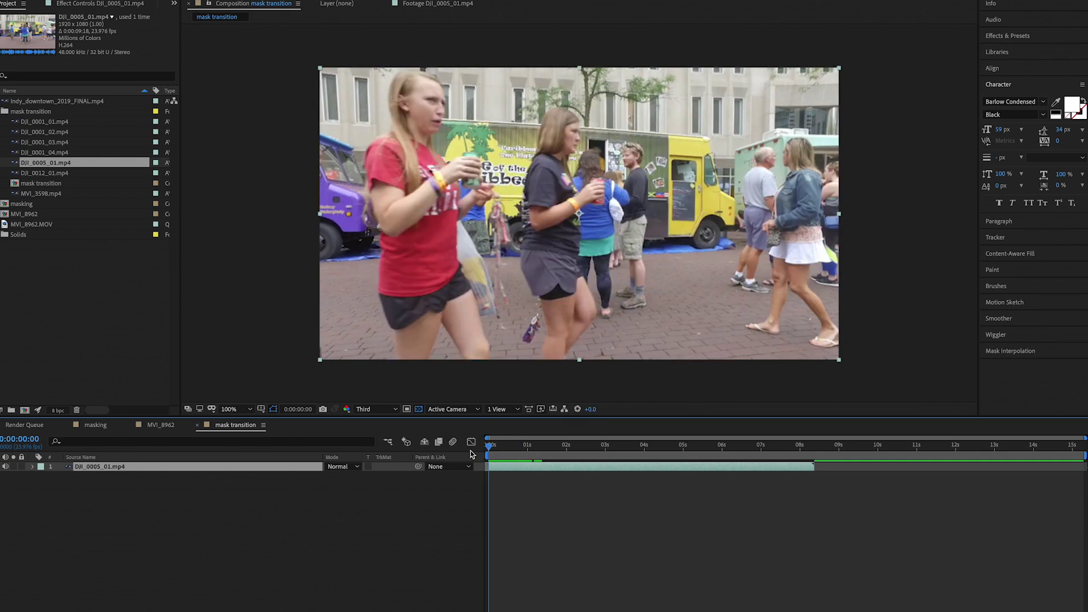
pyautogui.press('=')
pyautogui.press('=')
pyautogui.press('=')
pyautogui.moveTo(488, 451); pyautogui.dragTo(720, 449)
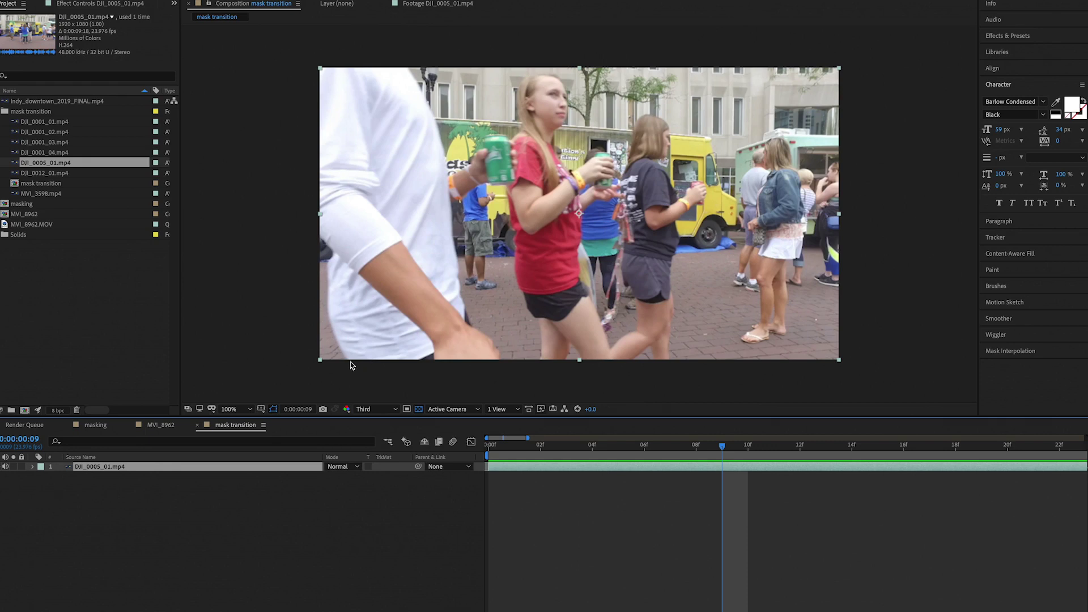
# Draw Pen mask points on the DJI_0005_01.mp4 layer along the white-shirted man's back, from the frame's bottom edge up to his sleeve.
pyautogui.press('.')
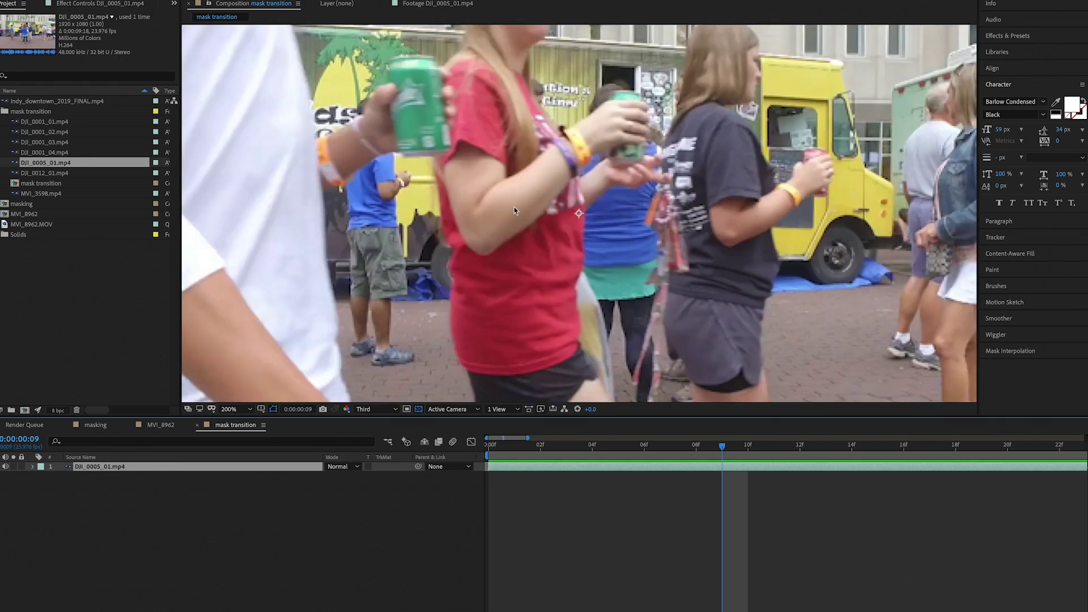
pyautogui.moveTo(306, 280); pyautogui.dragTo(613, 175)
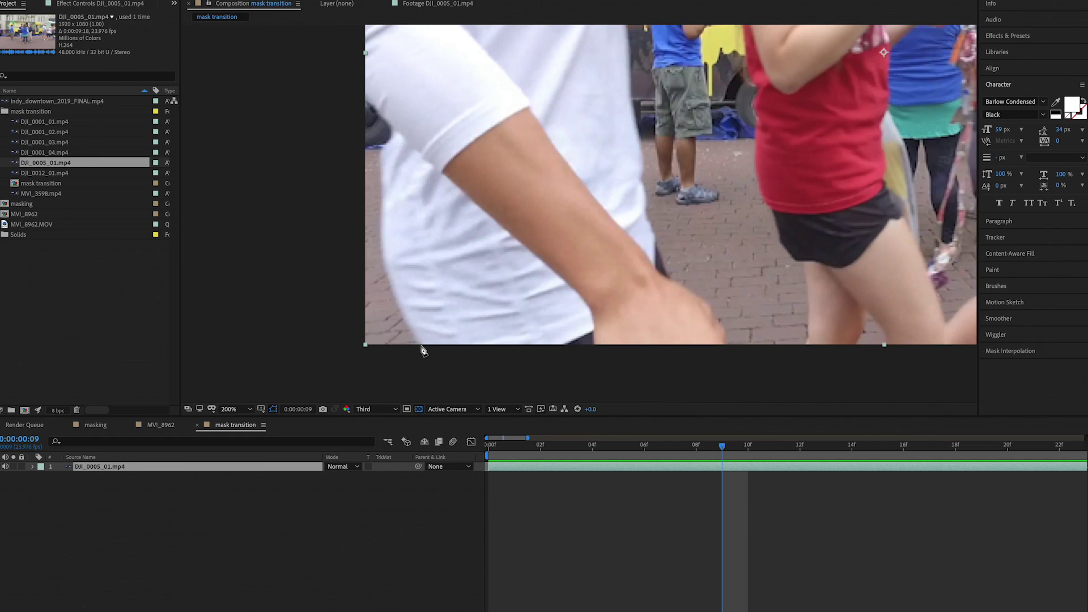
pyautogui.press('.')
pyautogui.moveTo(422, 351); pyautogui.dragTo(668, 296)
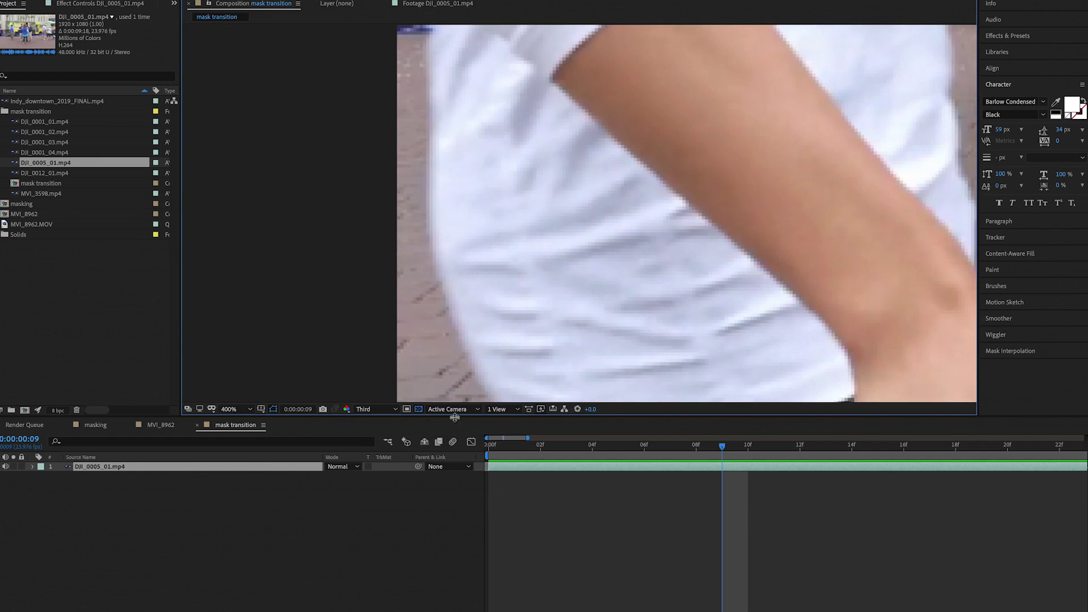
pyautogui.moveTo(453, 416); pyautogui.dragTo(447, 489)
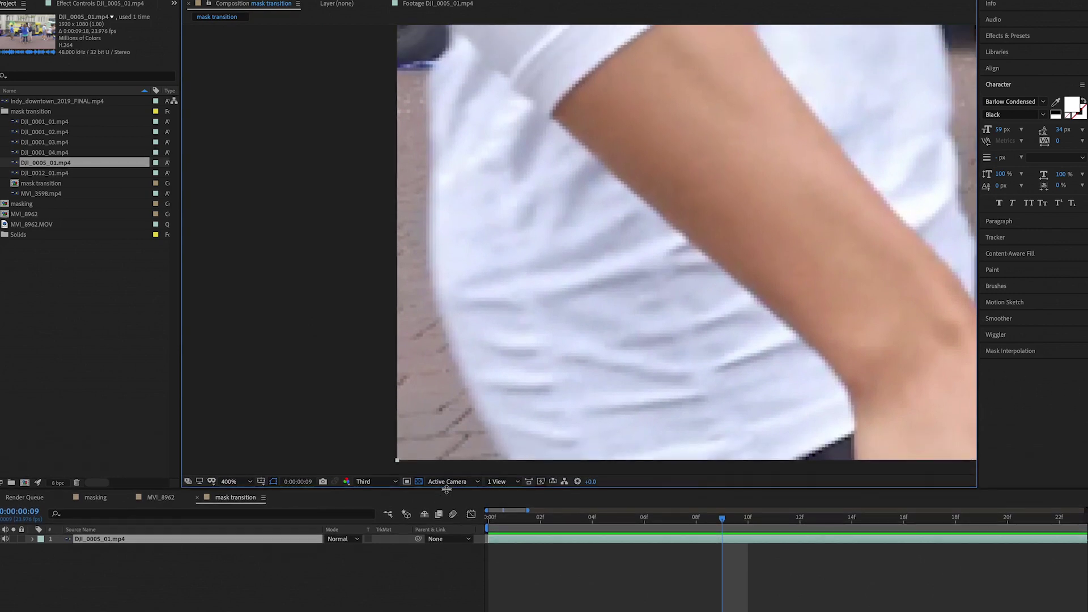
pyautogui.click(512, 464)
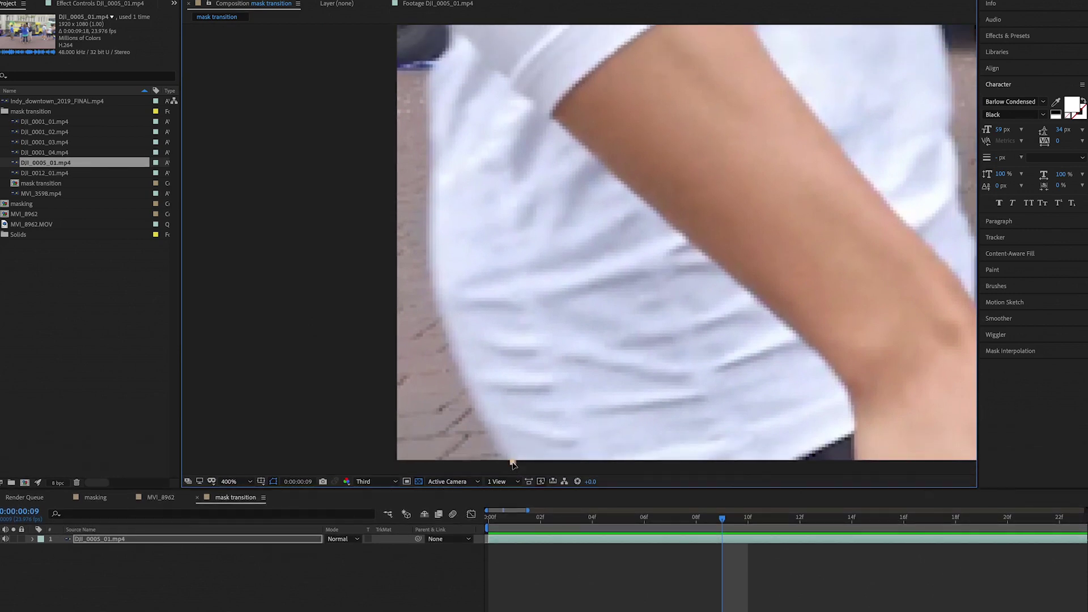
pyautogui.click(436, 293)
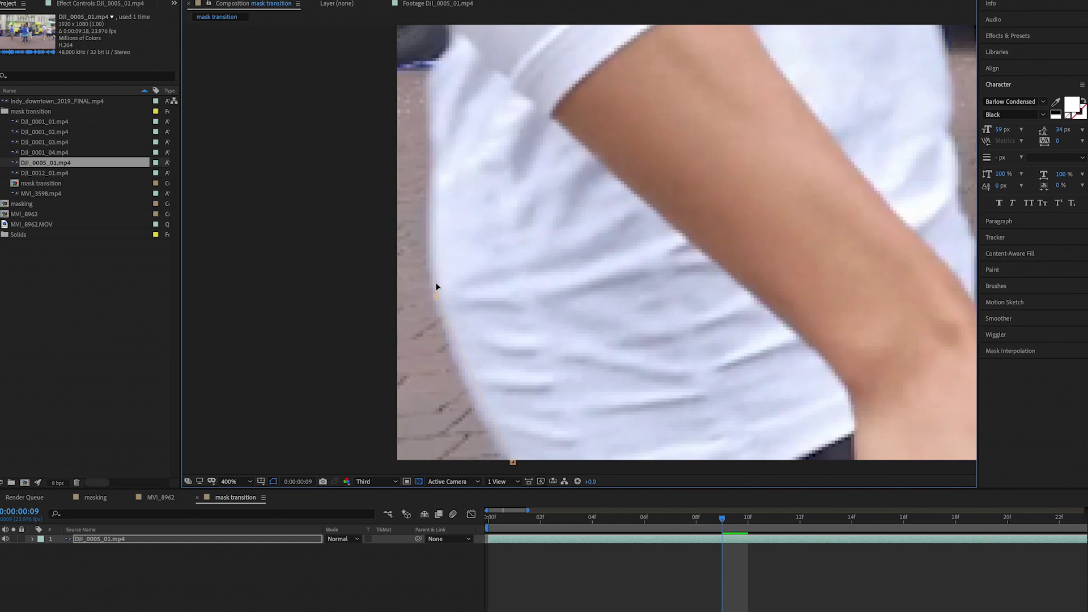
pyautogui.moveTo(429, 262); pyautogui.dragTo(427, 235)
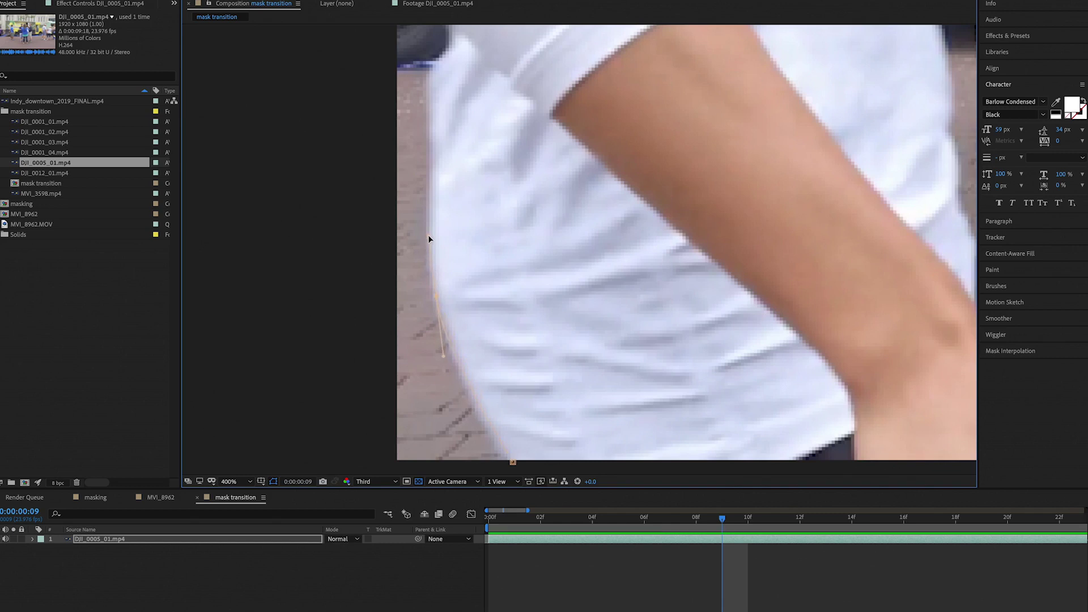
pyautogui.click(430, 67)
pyautogui.moveTo(433, 71); pyautogui.dragTo(404, 253)
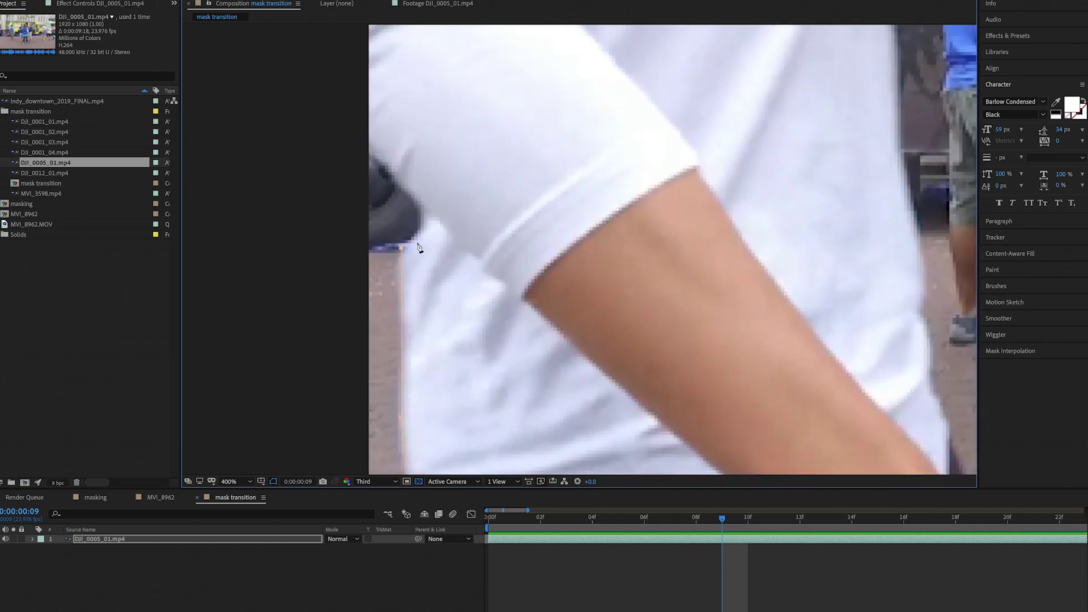
pyautogui.click(422, 234)
pyautogui.moveTo(409, 186); pyautogui.dragTo(402, 183)
pyautogui.click(363, 139)
# Close the mask with corner points outside the footage frame, keeping the man and the area ahead of him, and check the cut-out's transparency.
pyautogui.press(',')
pyautogui.press(',')
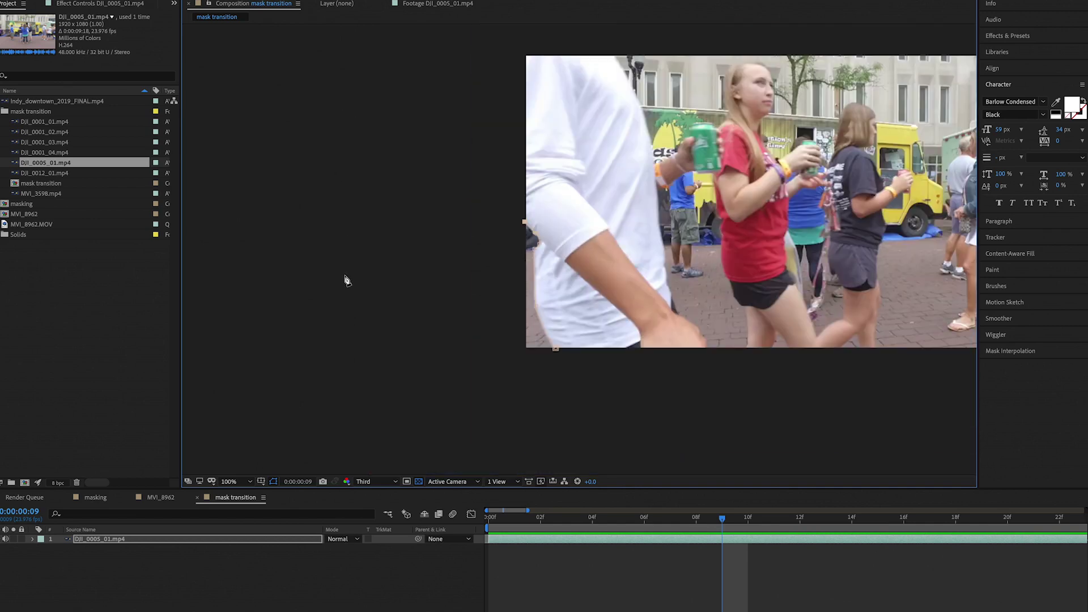
pyautogui.hscroll(5, 347, 280)
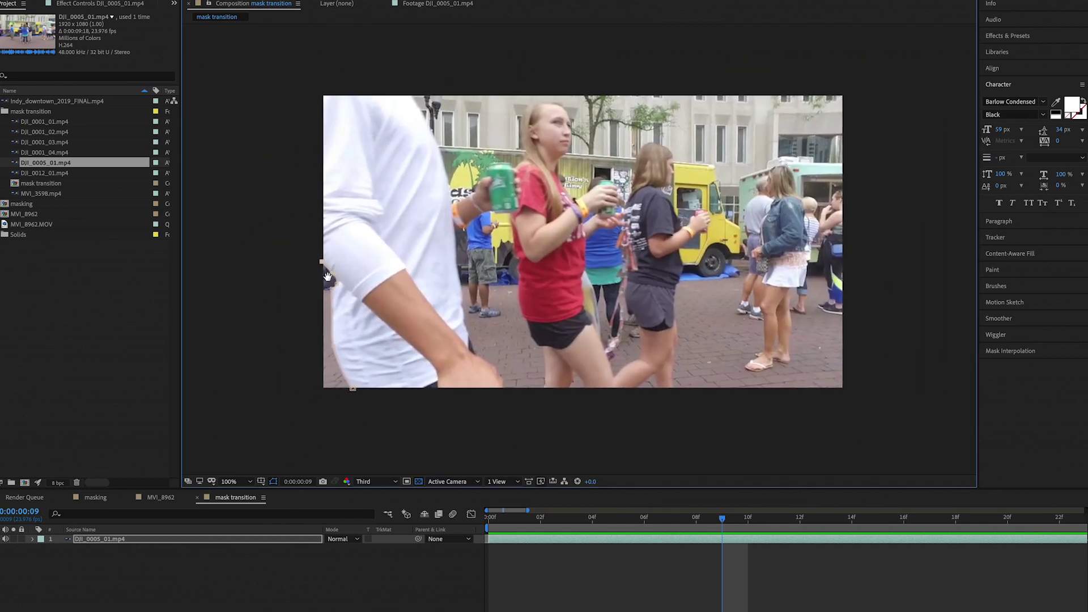
pyautogui.click(326, 90)
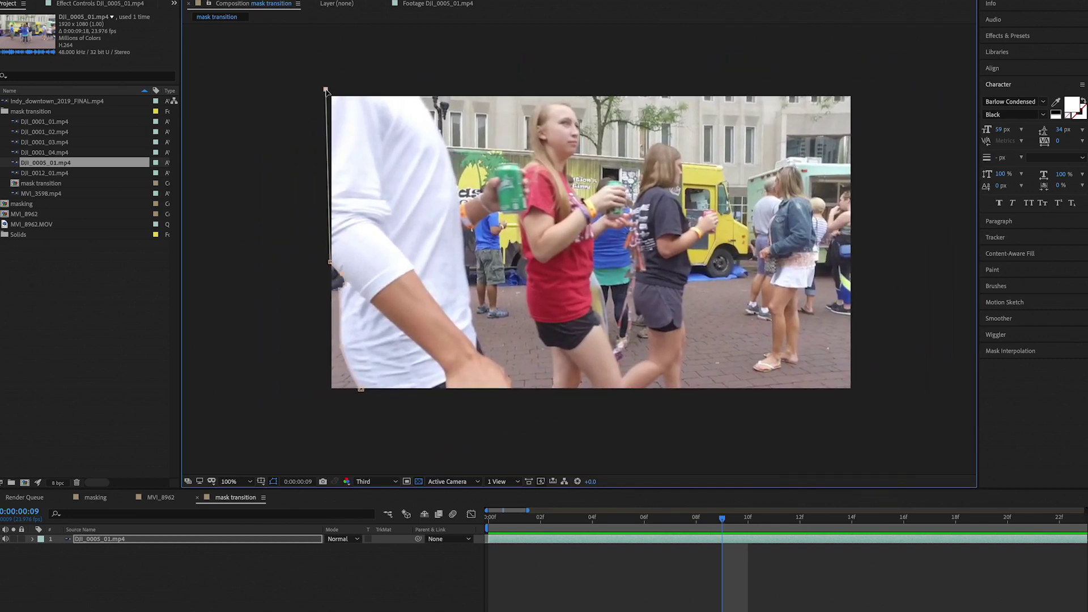
pyautogui.click(871, 83)
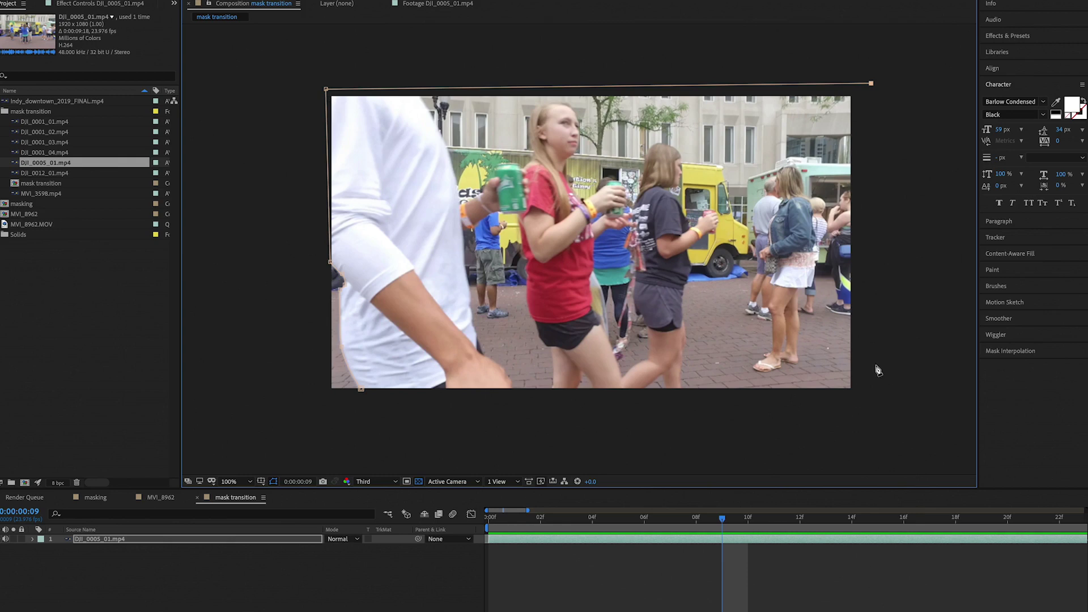
pyautogui.click(868, 398)
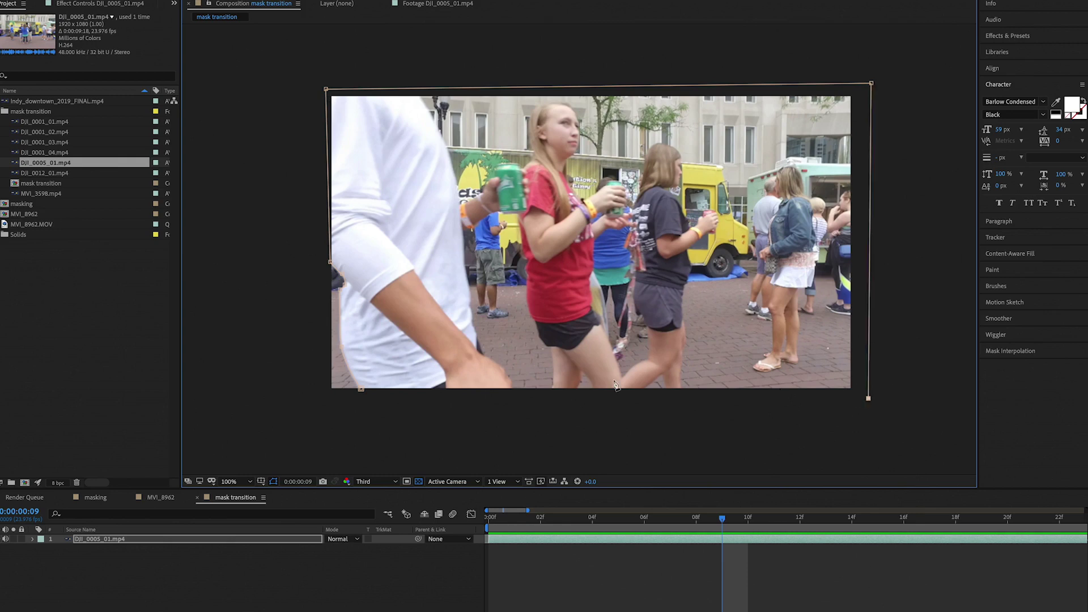
pyautogui.click(361, 390)
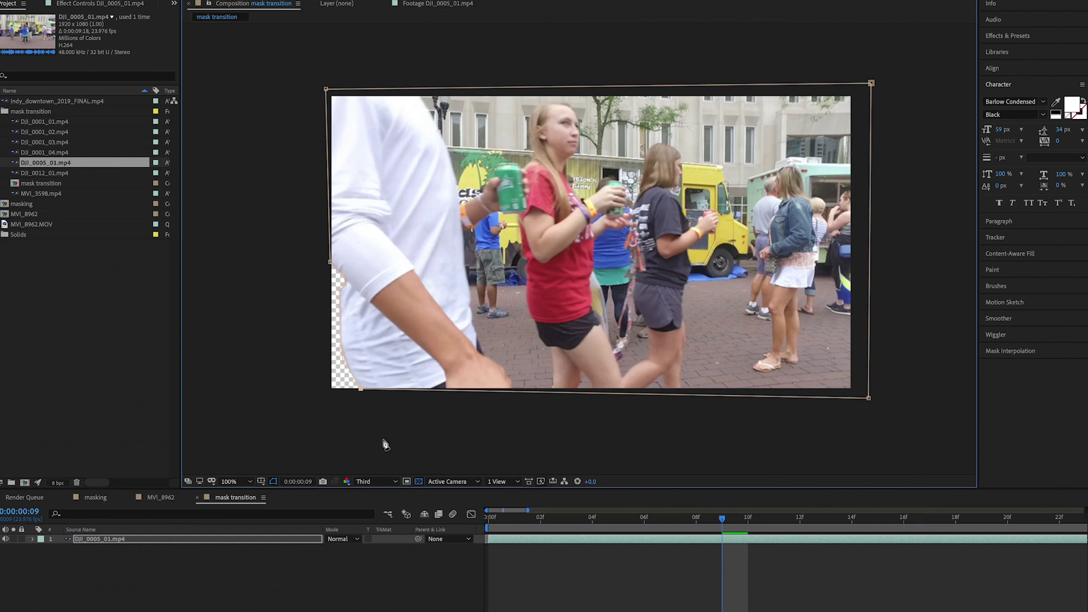
pyautogui.click(419, 482)
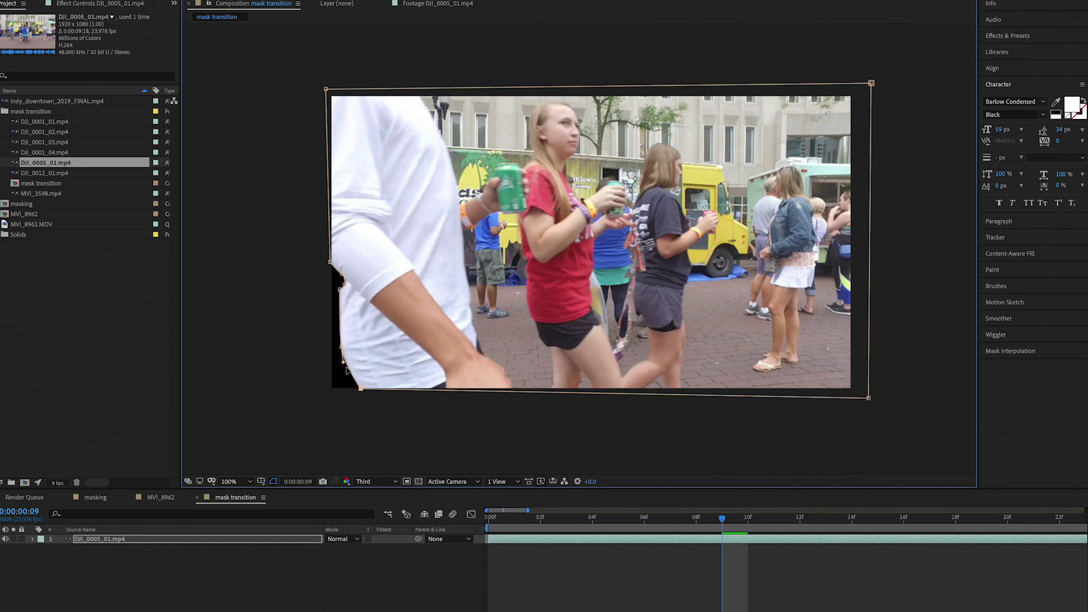
pyautogui.click(419, 481)
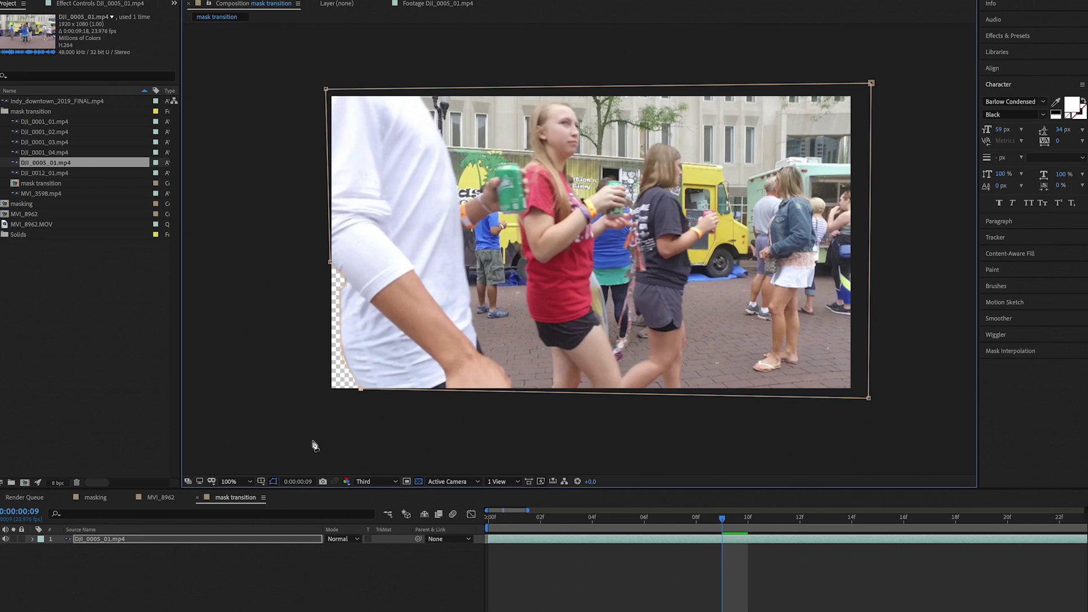
# Reveal the layer's Mask Path property and start keyframing it at 0:00:00:09.
pyautogui.click(102, 540)
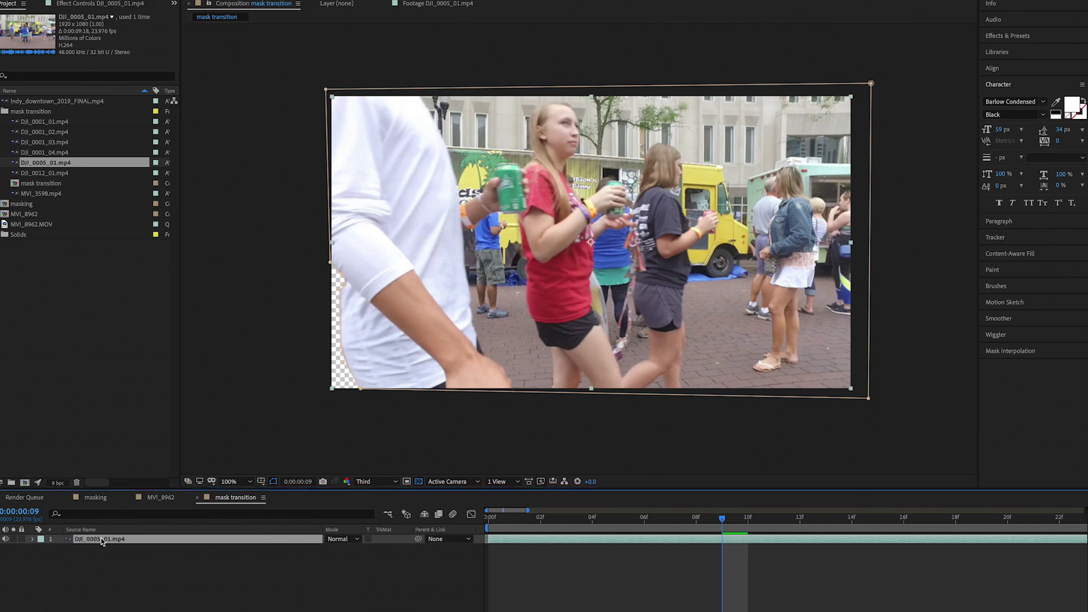
pyautogui.press('m')
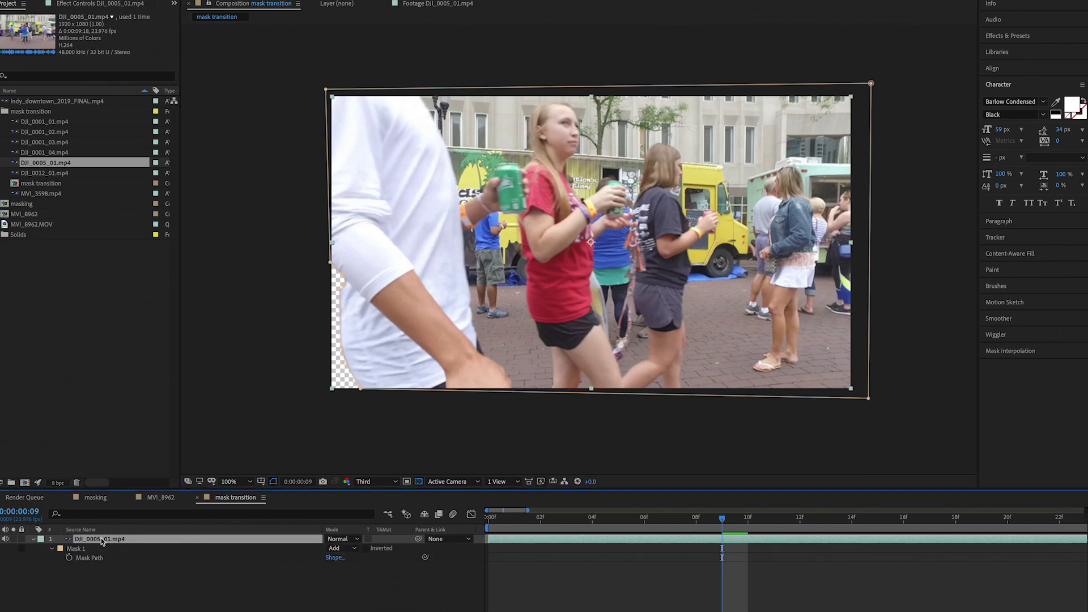
pyautogui.click(70, 558)
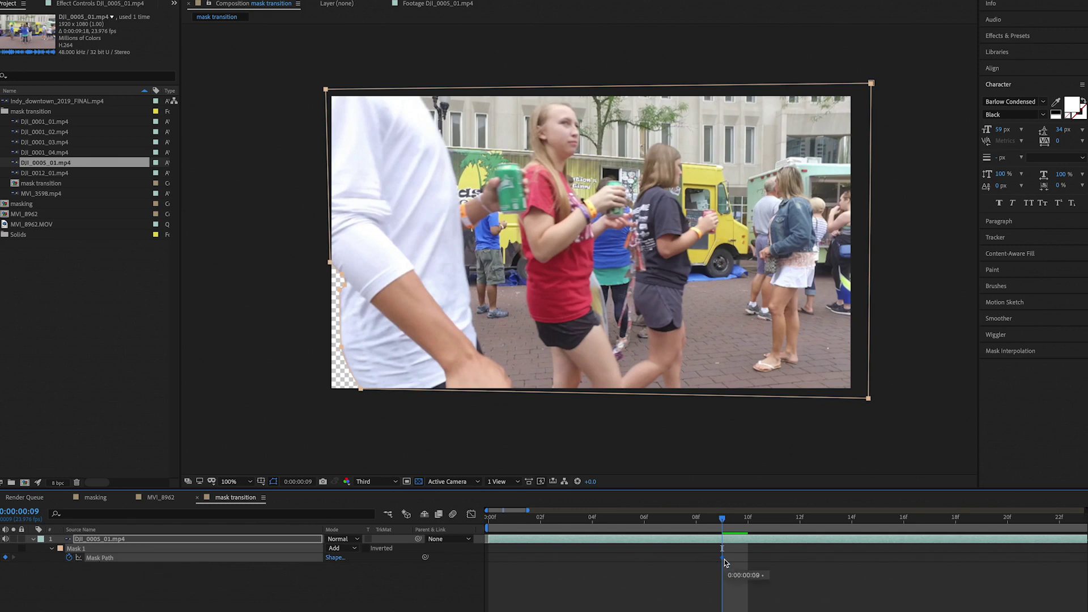
# At 0:00:00:10, move the mask points onto the man's lower back and sleeve edge to keyframe the updated path.
pyautogui.click(748, 524)
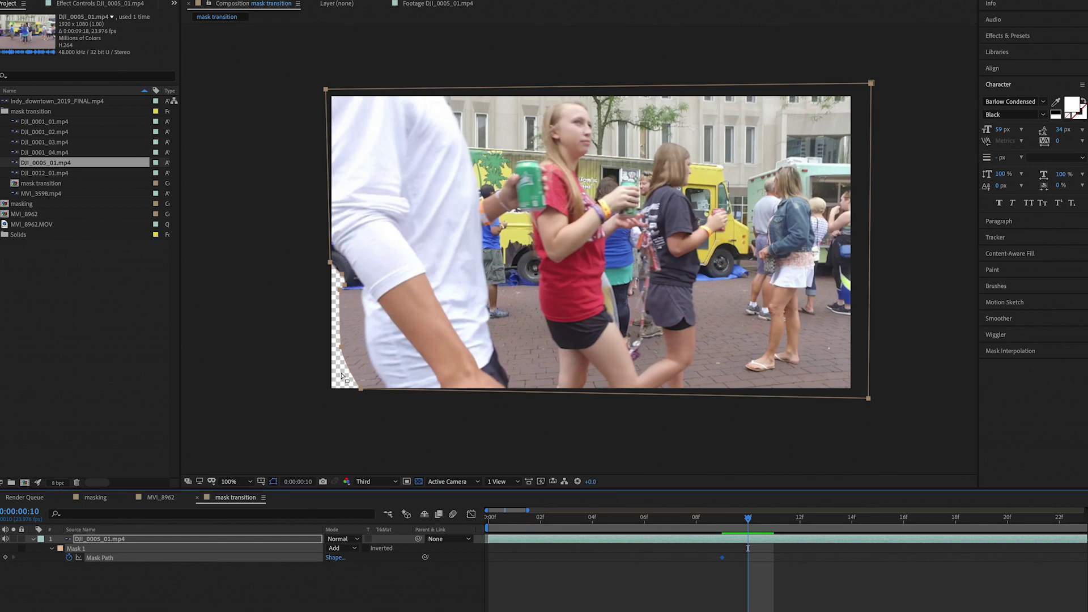
pyautogui.click(369, 396)
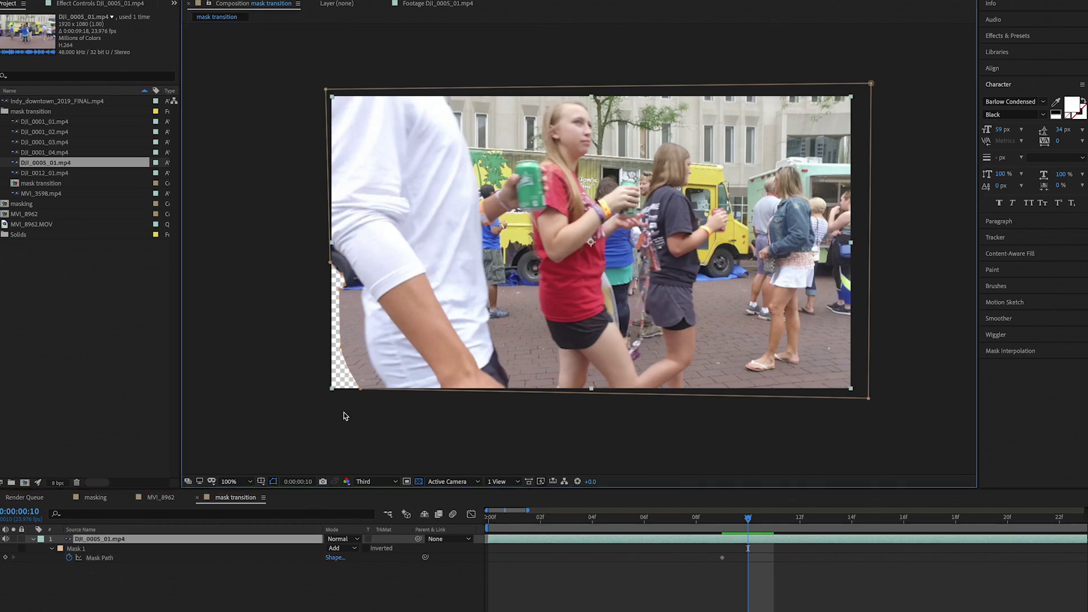
pyautogui.press('.')
pyautogui.moveTo(423, 392); pyautogui.dragTo(697, 282)
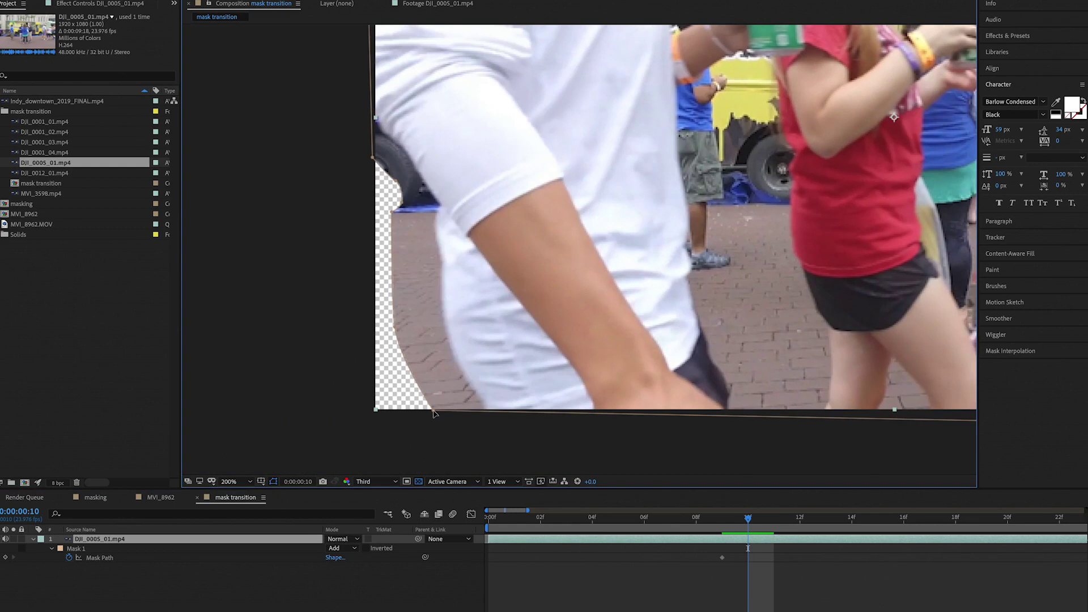
pyautogui.moveTo(433, 413); pyautogui.dragTo(488, 415)
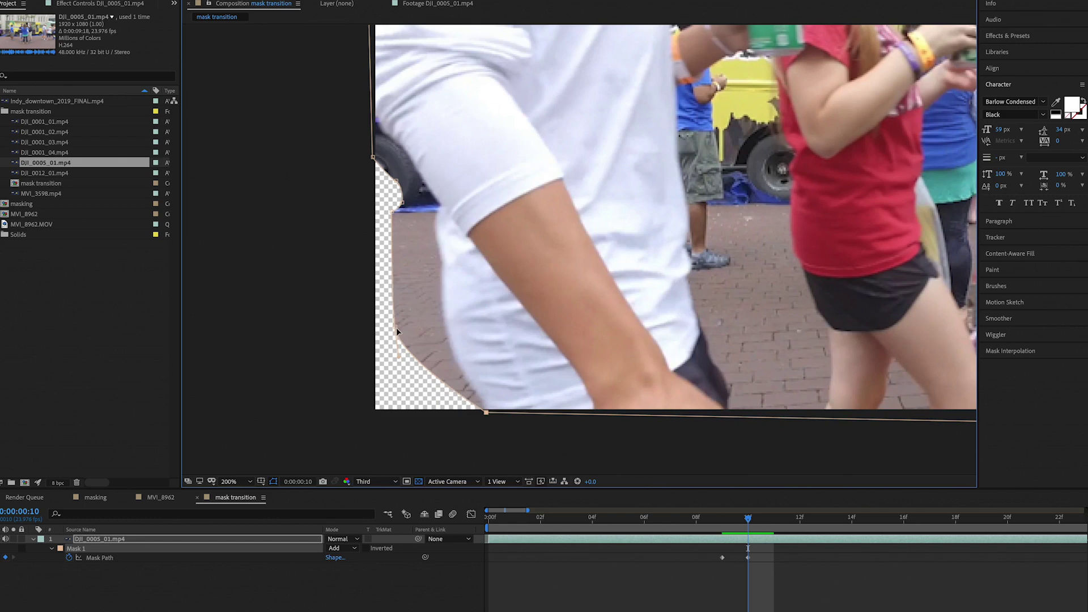
pyautogui.moveTo(397, 328); pyautogui.dragTo(447, 332)
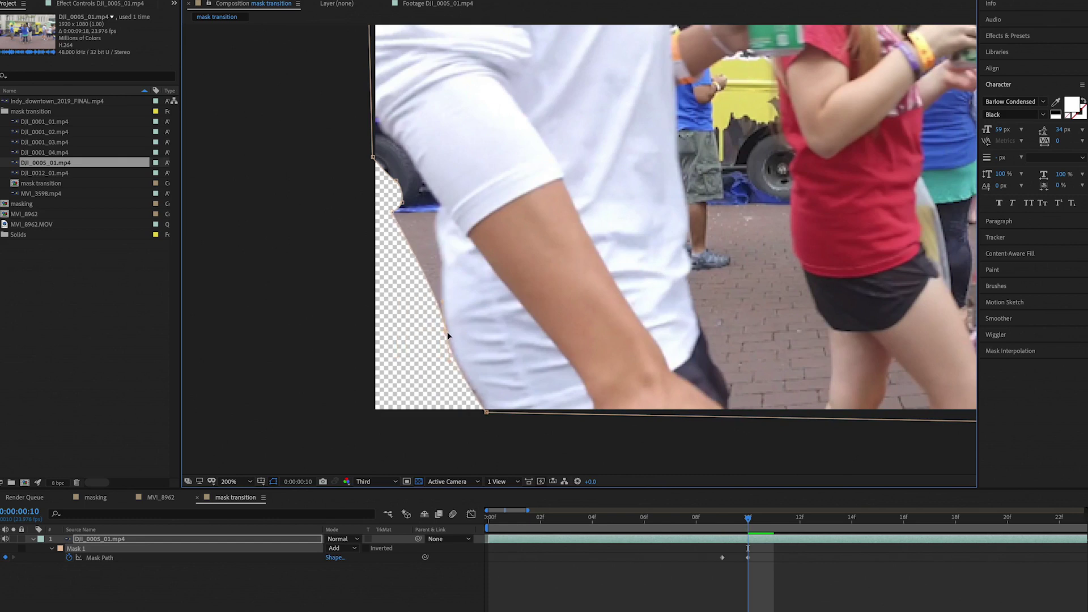
pyautogui.moveTo(401, 214); pyautogui.dragTo(444, 261)
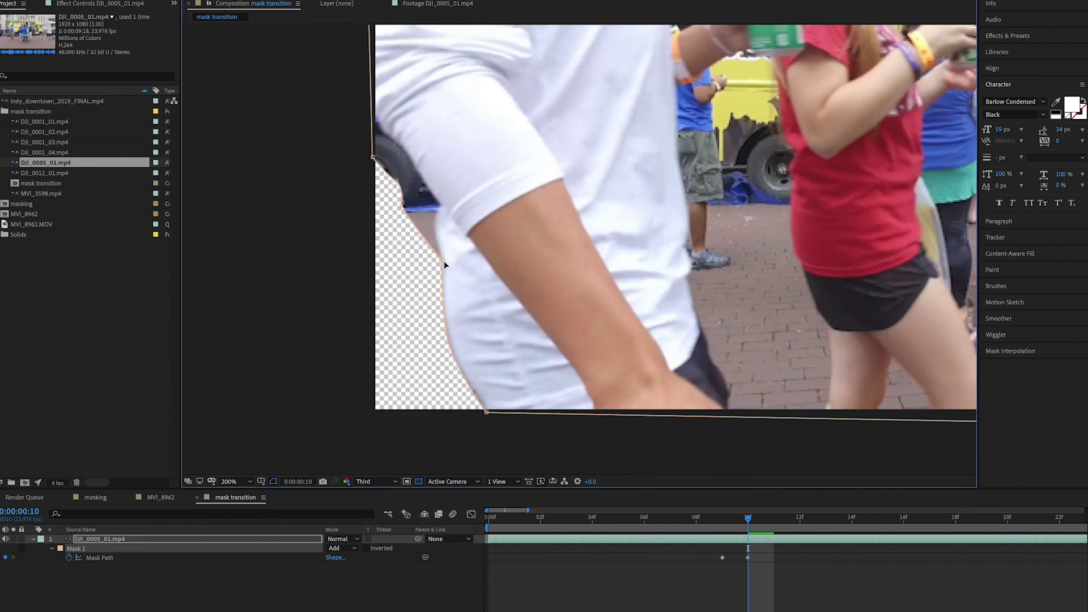
pyautogui.moveTo(408, 205); pyautogui.dragTo(432, 206)
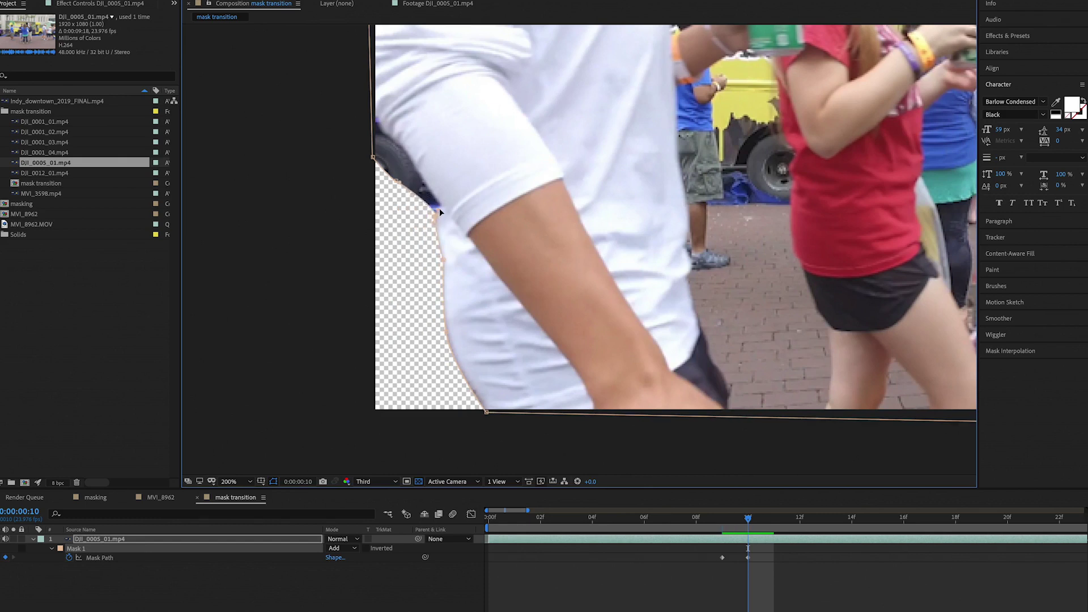
pyautogui.moveTo(440, 207); pyautogui.dragTo(461, 192)
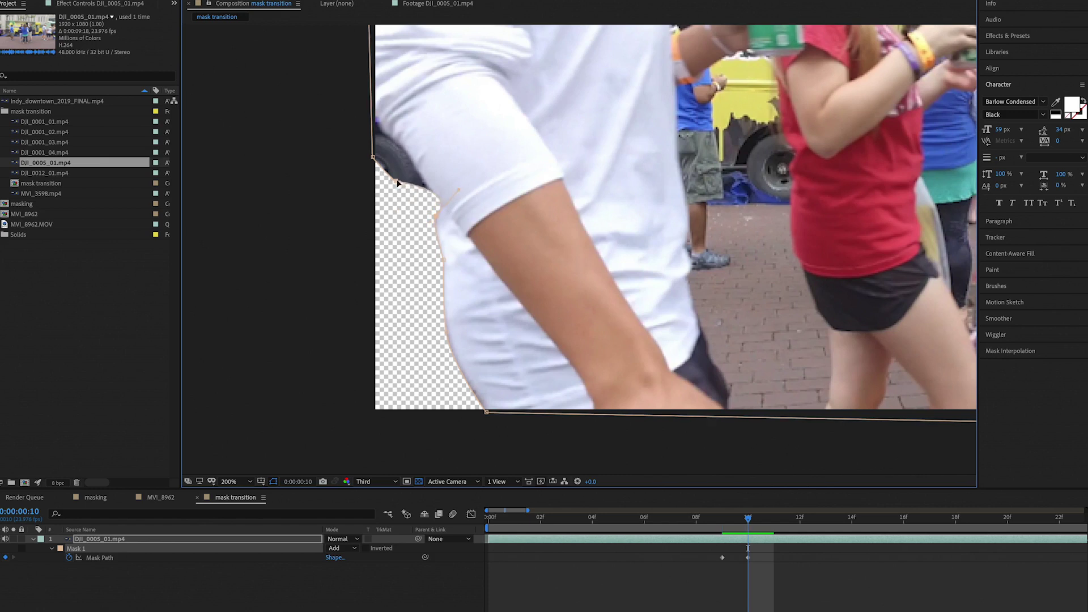
pyautogui.moveTo(397, 180); pyautogui.dragTo(416, 169)
pyautogui.moveTo(457, 188); pyautogui.dragTo(440, 199)
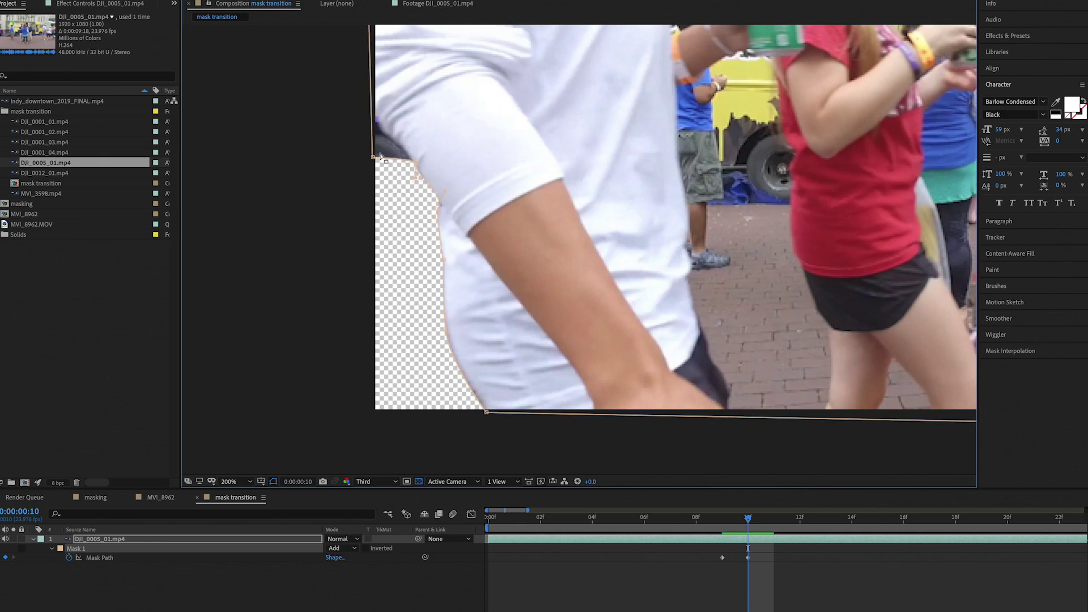
pyautogui.moveTo(374, 142); pyautogui.dragTo(373, 116)
# At 0:00:00:11, reshape the mask path to follow the man's back, sleeve and shoulder edge.
pyautogui.hotkey('ctrl', 'alt', 'Right')
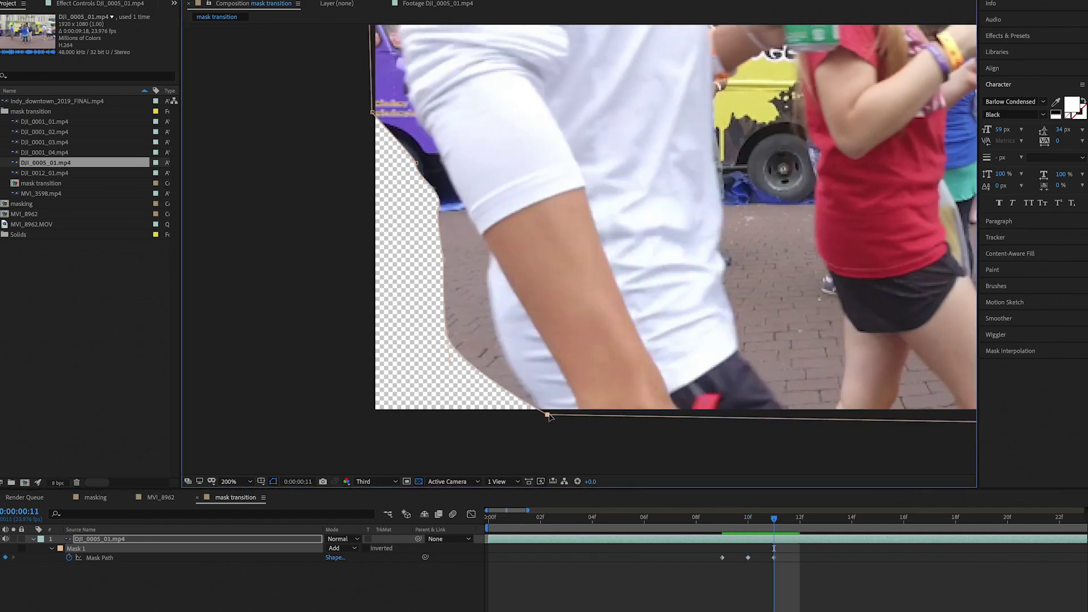
pyautogui.moveTo(391, 96); pyautogui.dragTo(406, 85)
pyautogui.moveTo(407, 96); pyautogui.dragTo(360, 208)
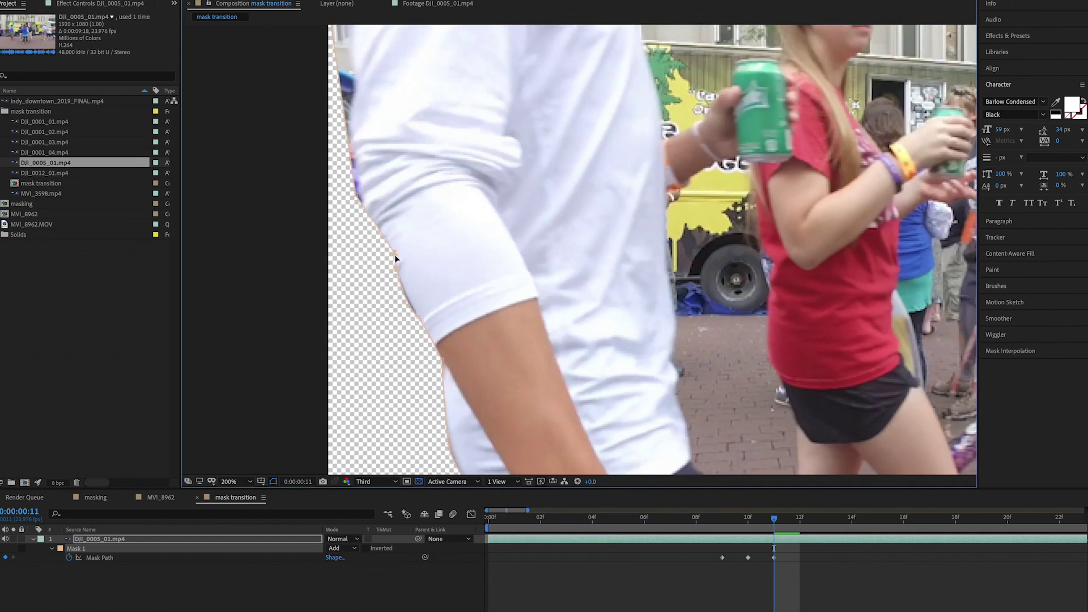
pyautogui.moveTo(396, 143); pyautogui.dragTo(348, 274)
pyautogui.moveTo(294, 199); pyautogui.dragTo(306, 177)
pyautogui.moveTo(280, 125); pyautogui.dragTo(277, 98)
# Advance to 0:00:00:12 and shift all trailing mask points onto the man's back edge, from shoulder to waist.
pyautogui.press('pagedown')
pyautogui.moveTo(269, 55); pyautogui.dragTo(355, 53)
pyautogui.moveTo(277, 98); pyautogui.dragTo(347, 89)
pyautogui.moveTo(306, 177); pyautogui.dragTo(357, 173)
pyautogui.moveTo(313, 327); pyautogui.dragTo(351, 289)
pyautogui.moveTo(349, 387); pyautogui.dragTo(362, 361)
pyautogui.moveTo(373, 448); pyautogui.dragTo(361, 275)
pyautogui.moveTo(368, 326); pyautogui.dragTo(335, 227)
pyautogui.moveTo(334, 315); pyautogui.dragTo(366, 316)
pyautogui.moveTo(322, 408); pyautogui.dragTo(407, 401)
pyautogui.moveTo(340, 227); pyautogui.dragTo(358, 374)
pyautogui.moveTo(282, 131); pyautogui.dragTo(285, 273)
pyautogui.moveTo(300, 98); pyautogui.dragTo(311, 97)
pyautogui.moveTo(306, 363); pyautogui.dragTo(344, 228)
# Advance to 0:00:00:13 and realign the trailing mask points with the man's arm, back and shoulder.
pyautogui.press('pagedown')
pyautogui.moveTo(332, 297); pyautogui.dragTo(352, 282)
pyautogui.moveTo(361, 366); pyautogui.dragTo(375, 357)
pyautogui.moveTo(383, 408)
pyautogui.mouseDown()
pyautogui.moveTo(353, 288)
pyautogui.moveTo(398, 412)
pyautogui.mouseUp()
pyautogui.moveTo(246, 53); pyautogui.dragTo(356, 223)
pyautogui.moveTo(309, 123); pyautogui.dragTo(362, 286)
pyautogui.moveTo(308, 200); pyautogui.dragTo(367, 200)
pyautogui.moveTo(316, 162); pyautogui.dragTo(361, 162)
# Advance to 0:00:00:14 and move the mask's trailing edge along the man's shoulder, sleeve and forearm.
pyautogui.press('pagedown')
pyautogui.moveTo(367, 200); pyautogui.dragTo(425, 198)
pyautogui.moveTo(361, 162); pyautogui.dragTo(425, 158)
pyautogui.moveTo(369, 281); pyautogui.dragTo(430, 283)
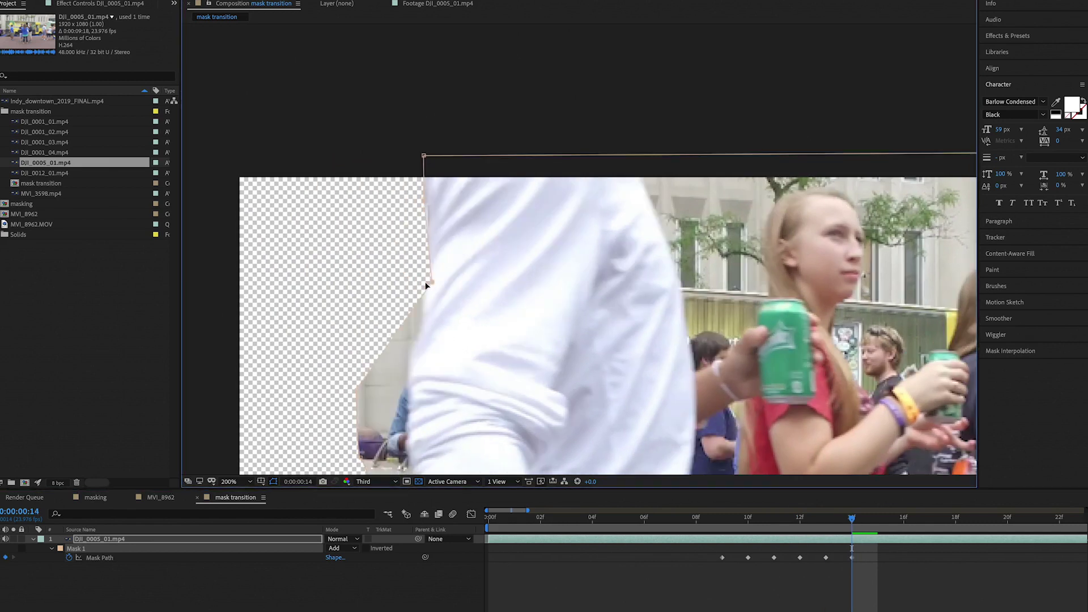
pyautogui.moveTo(422, 352); pyautogui.dragTo(357, 134)
pyautogui.moveTo(291, 172); pyautogui.dragTo(344, 172)
pyautogui.moveTo(295, 239); pyautogui.dragTo(348, 232)
pyautogui.moveTo(307, 301); pyautogui.dragTo(358, 308)
pyautogui.moveTo(326, 376); pyautogui.dragTo(370, 373)
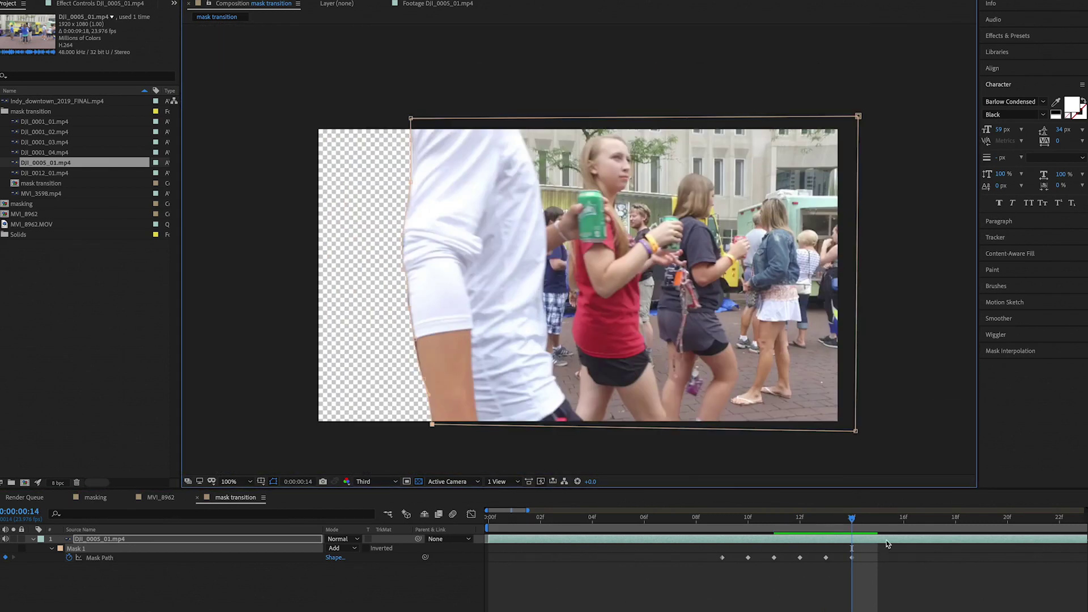
# Advance to 0:00:00:15 and move the mask's top, elbow and bottom points onto the man's trailing edge.
pyautogui.press('pagedown')
pyautogui.moveTo(408, 120); pyautogui.dragTo(439, 116)
pyautogui.moveTo(403, 272); pyautogui.dragTo(417, 344)
pyautogui.moveTo(432, 424); pyautogui.dragTo(482, 427)
# Advance to 0:00:00:16 and realign the trailing mask points with the man's sleeve, elbow and shoulder.
pyautogui.press('pagedown')
pyautogui.moveTo(435, 346); pyautogui.dragTo(474, 309)
pyautogui.moveTo(429, 266); pyautogui.dragTo(462, 272)
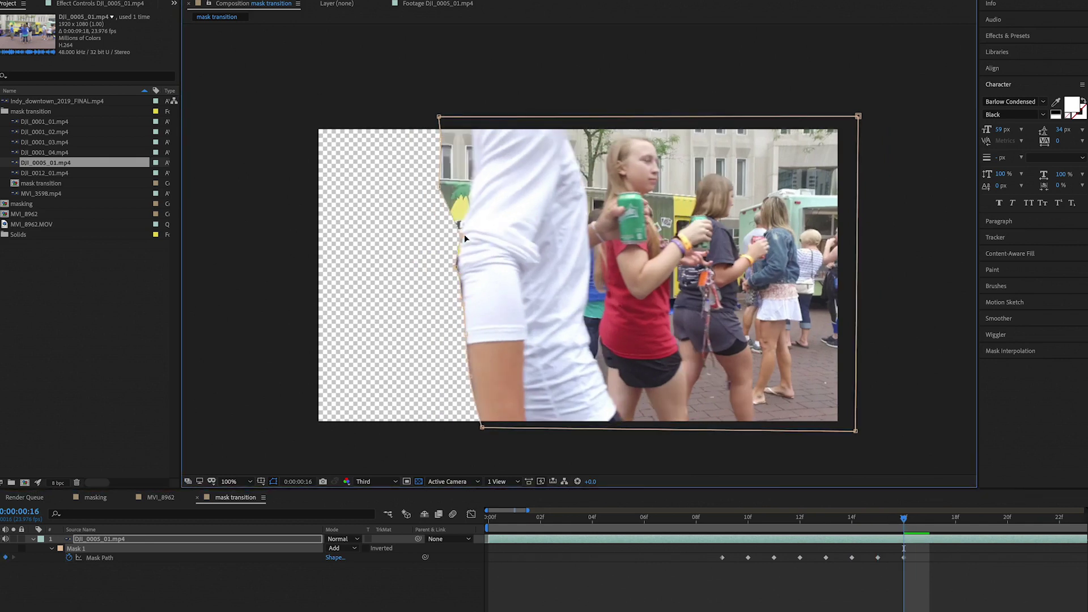
pyautogui.moveTo(440, 187); pyautogui.dragTo(473, 188)
pyautogui.moveTo(439, 116); pyautogui.dragTo(470, 116)
# Advance to 0:00:00:17 and shift all trailing mask points together onto the man's shoulder, sleeve and forearm edge.
pyautogui.press('pagedown')
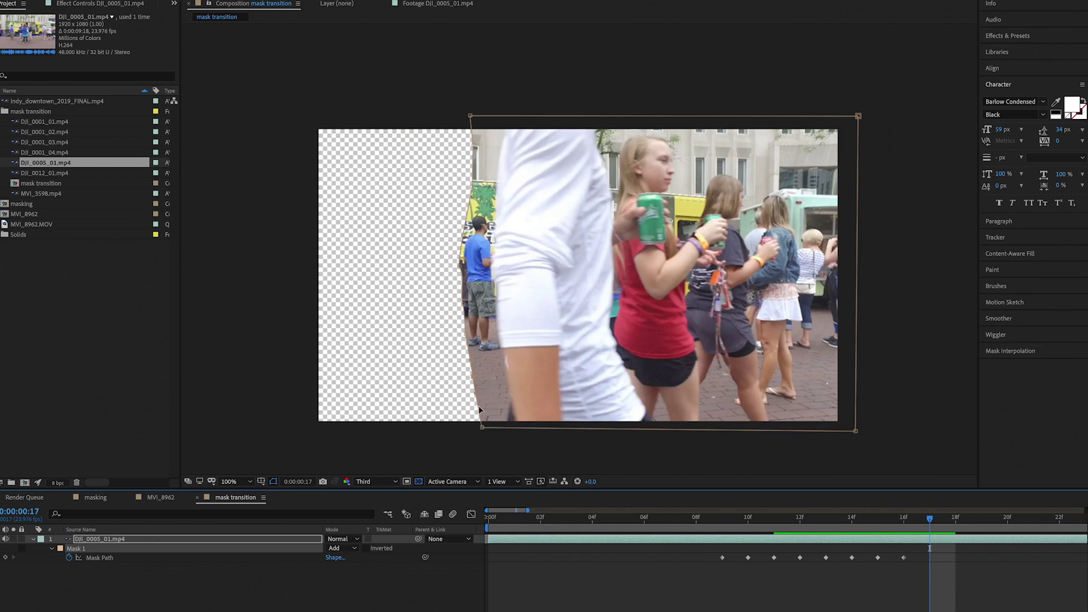
pyautogui.moveTo(403, 98); pyautogui.dragTo(486, 451)
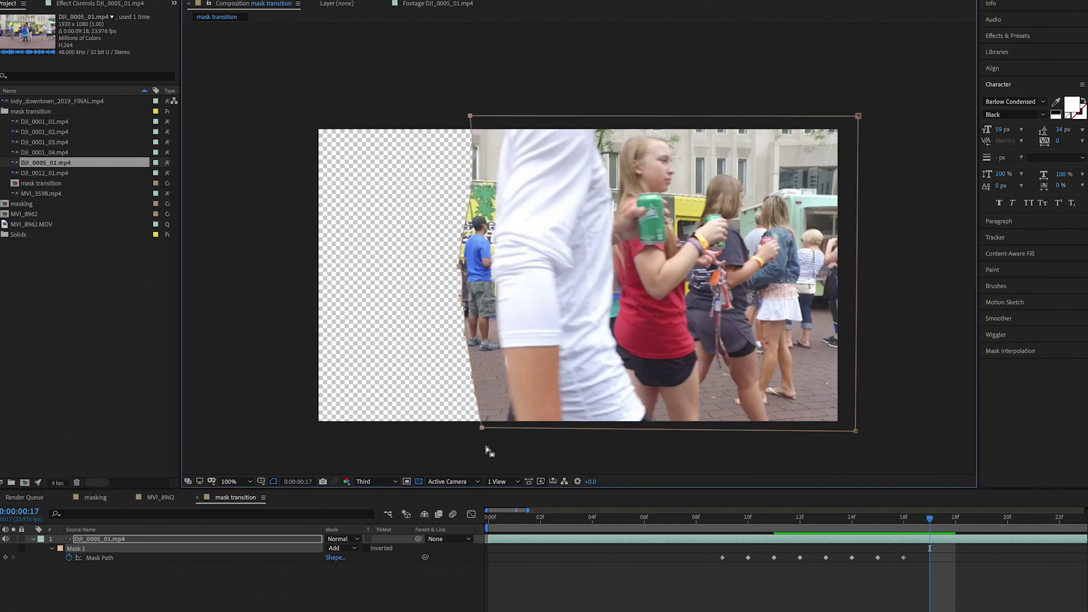
pyautogui.moveTo(459, 268); pyautogui.dragTo(492, 269)
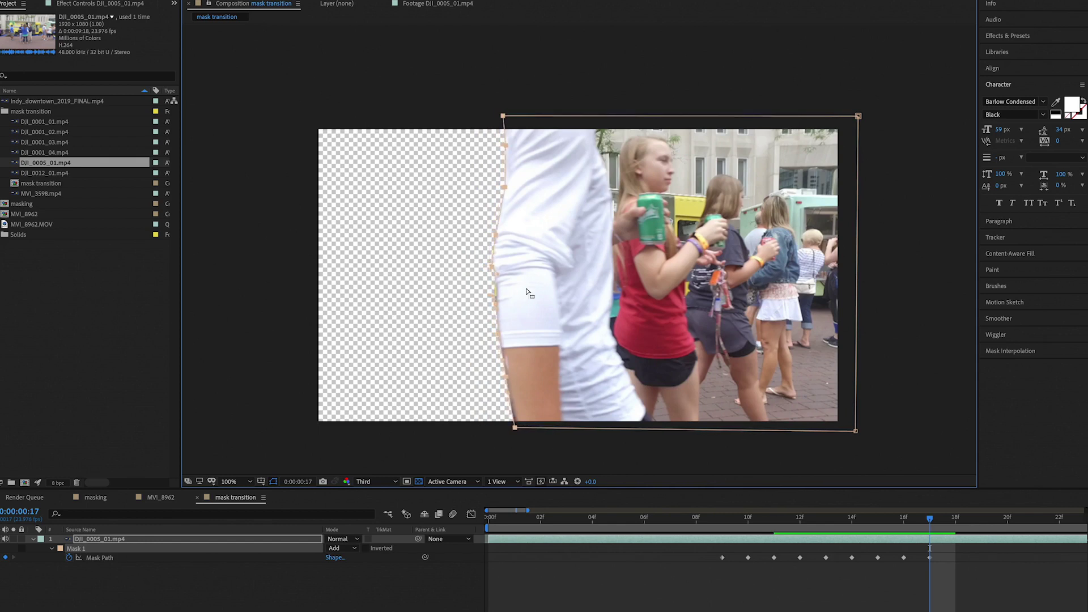
# Advance to 0:00:00:18 and refine the bottom and sleeve mask points along the man's trailing edge.
pyautogui.click(957, 525)
pyautogui.moveTo(515, 427)
pyautogui.mouseDown()
pyautogui.moveTo(542, 431)
pyautogui.moveTo(527, 433)
pyautogui.mouseUp()
pyautogui.click(548, 445)
pyautogui.moveTo(523, 308); pyautogui.dragTo(528, 309)
# Advance to 0:00:00:19 and move each trailing mask point along the man's shoulder, back and waist.
pyautogui.click(984, 523)
pyautogui.moveTo(531, 119); pyautogui.dragTo(556, 118)
pyautogui.moveTo(533, 149); pyautogui.dragTo(543, 152)
pyautogui.moveTo(532, 190); pyautogui.dragTo(540, 190)
pyautogui.moveTo(523, 238); pyautogui.dragTo(549, 227)
pyautogui.moveTo(523, 270); pyautogui.dragTo(547, 268)
pyautogui.moveTo(528, 309); pyautogui.dragTo(558, 313)
pyautogui.moveTo(525, 338); pyautogui.dragTo(551, 340)
pyautogui.moveTo(527, 432); pyautogui.dragTo(554, 428)
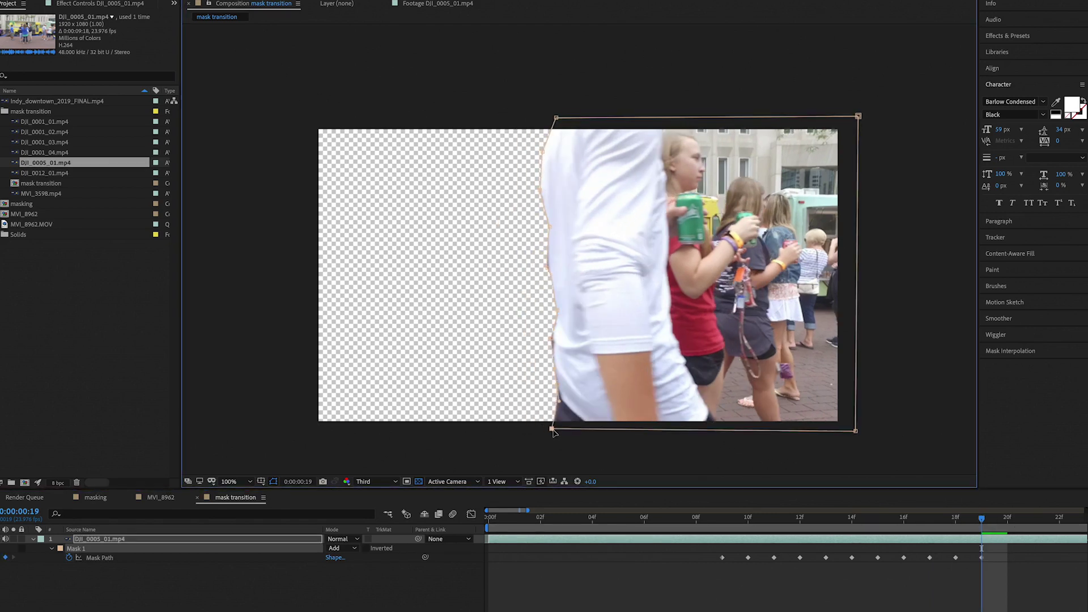
# Advance to 0:00:00:20 and fit the mask's trailing edge to the man's shoulder, back and lower shirt.
pyautogui.press('pagedown')
pyautogui.moveTo(556, 117); pyautogui.dragTo(573, 119)
pyautogui.moveTo(554, 427); pyautogui.dragTo(583, 388)
pyautogui.moveTo(571, 339); pyautogui.dragTo(580, 312)
pyautogui.moveTo(565, 270); pyautogui.dragTo(577, 277)
pyautogui.moveTo(558, 189); pyautogui.dragTo(560, 192)
pyautogui.moveTo(573, 119); pyautogui.dragTo(577, 119)
pyautogui.moveTo(580, 311); pyautogui.dragTo(582, 312)
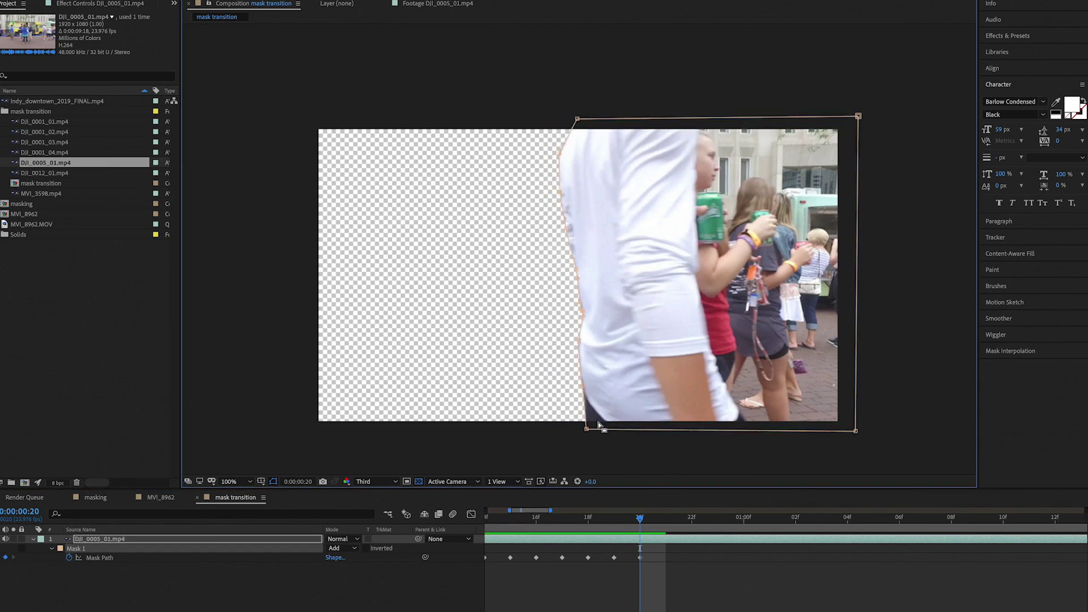
# Advance to 0:00:00:21, shift the trailing mask points together, and refine the lower ones along the man's back and waist.
pyautogui.click(664, 520)
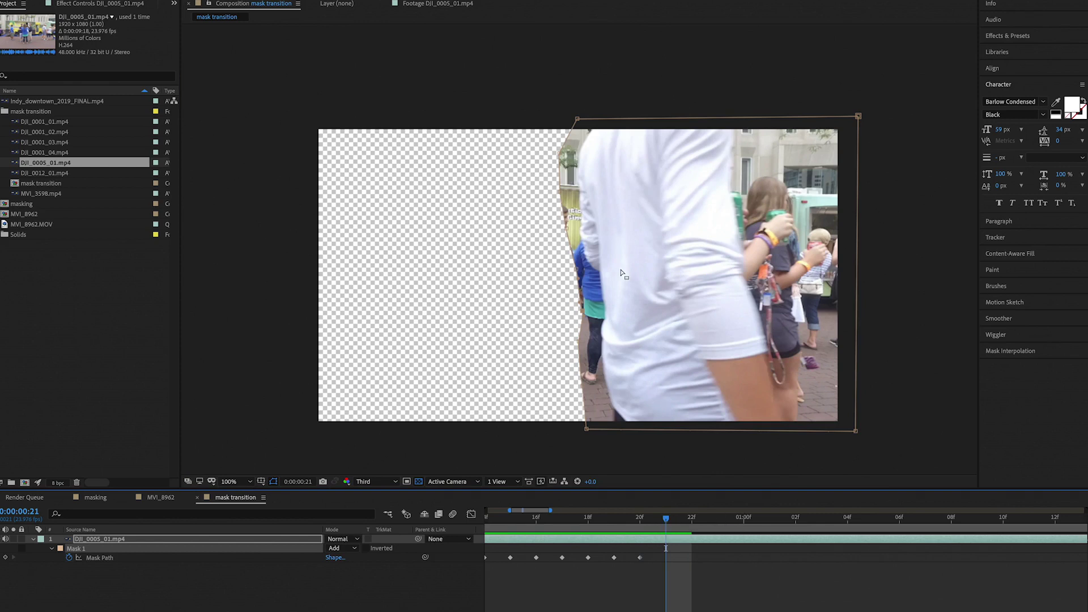
pyautogui.moveTo(510, 105); pyautogui.dragTo(611, 471)
pyautogui.moveTo(587, 410); pyautogui.dragTo(604, 415)
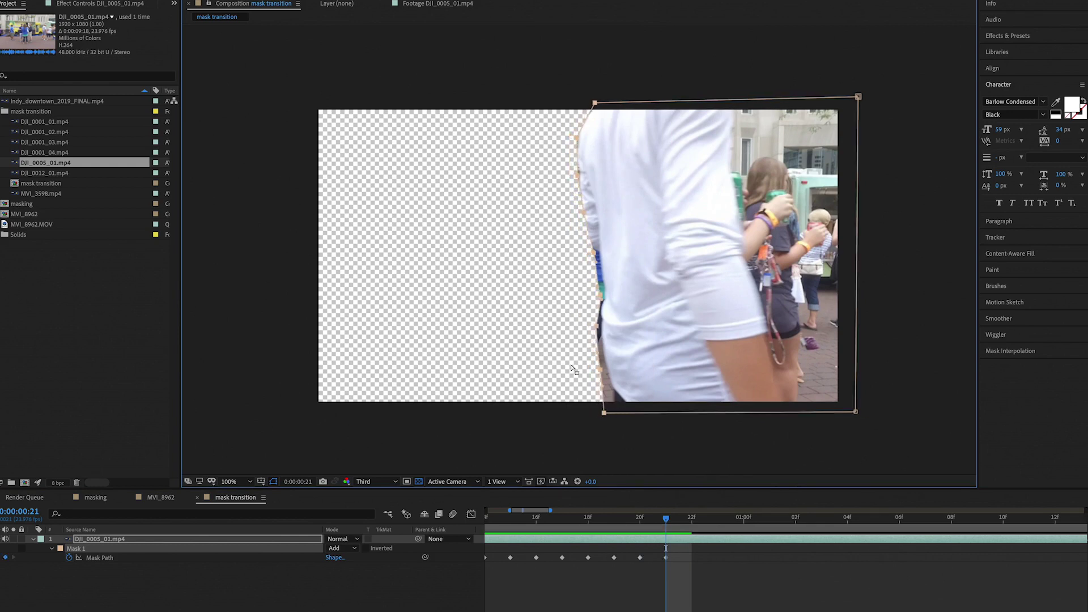
pyautogui.click(571, 429)
pyautogui.moveTo(604, 414); pyautogui.dragTo(617, 412)
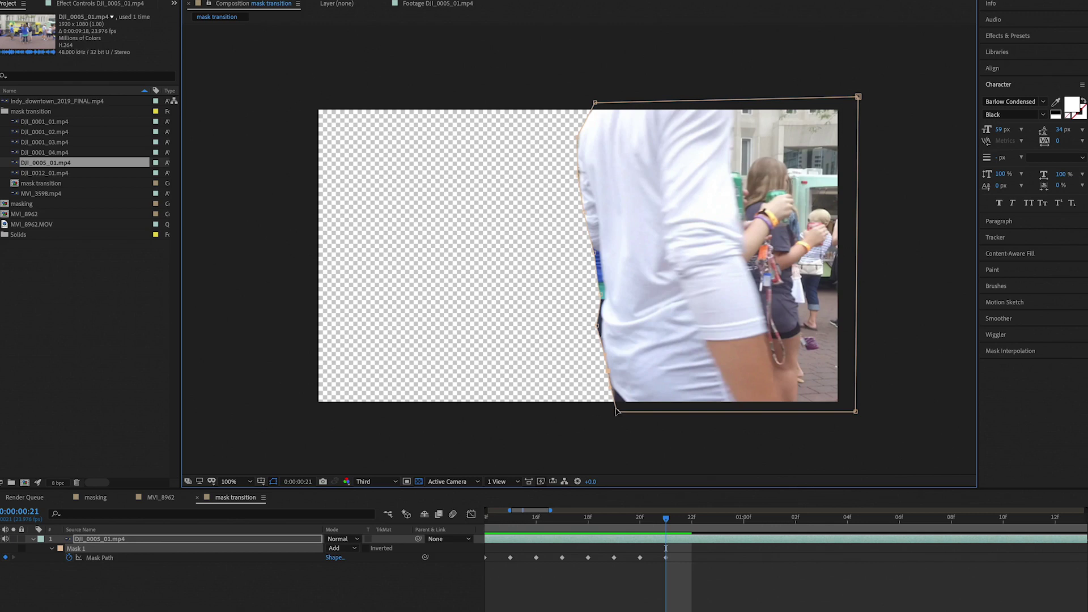
pyautogui.moveTo(617, 411); pyautogui.dragTo(617, 408)
pyautogui.moveTo(601, 328); pyautogui.dragTo(605, 297)
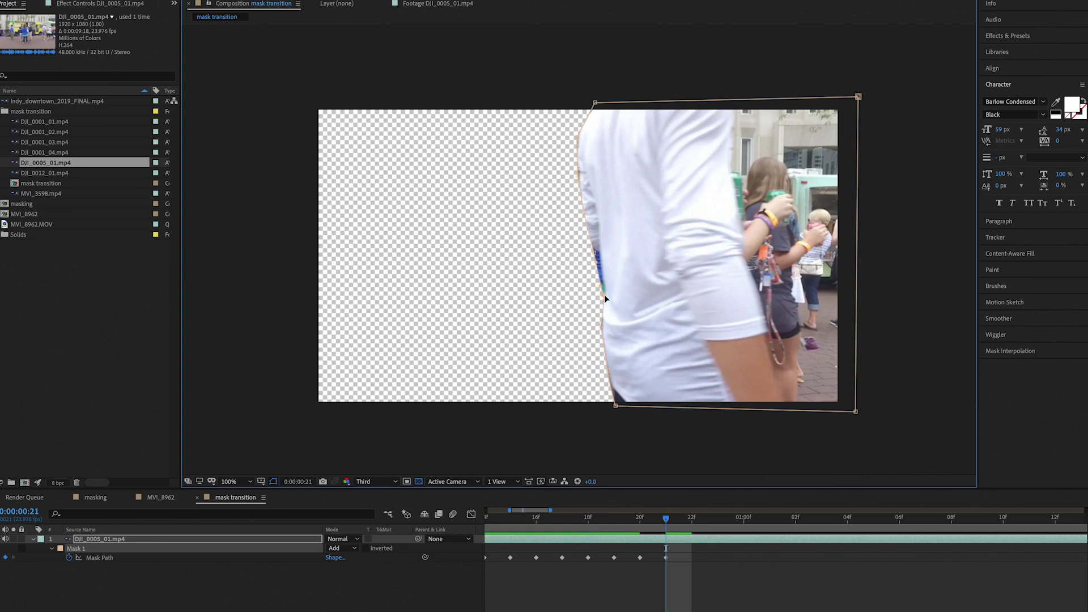
pyautogui.moveTo(594, 256); pyautogui.dragTo(599, 257)
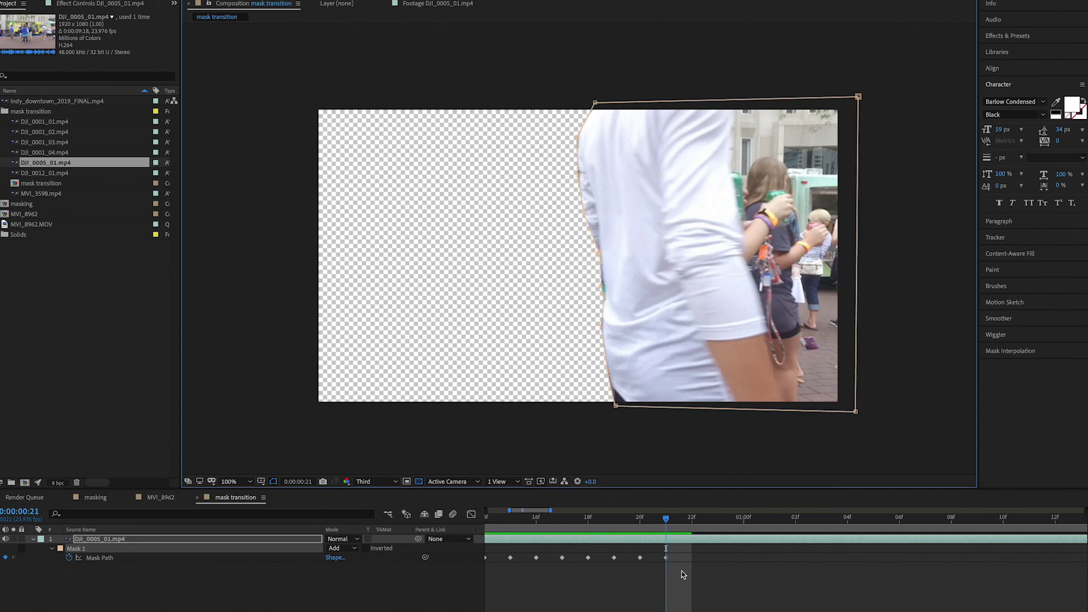
# Advance to 0:00:00:22 and reshape the mask around the man's waist, lower back, elbow and shoulder.
pyautogui.click(693, 522)
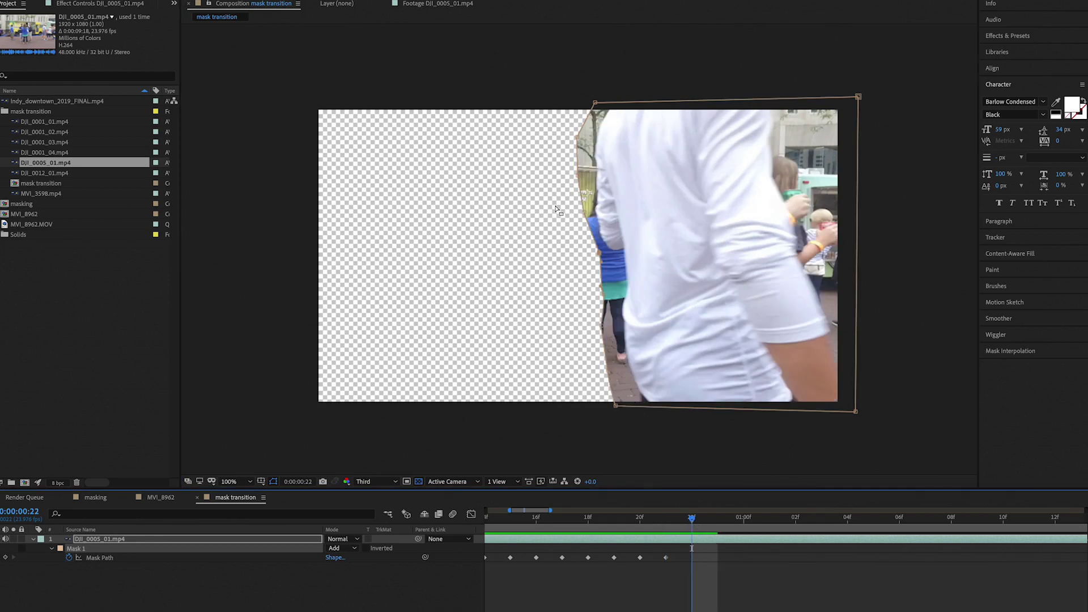
pyautogui.moveTo(615, 406); pyautogui.dragTo(646, 408)
pyautogui.moveTo(604, 373); pyautogui.dragTo(628, 374)
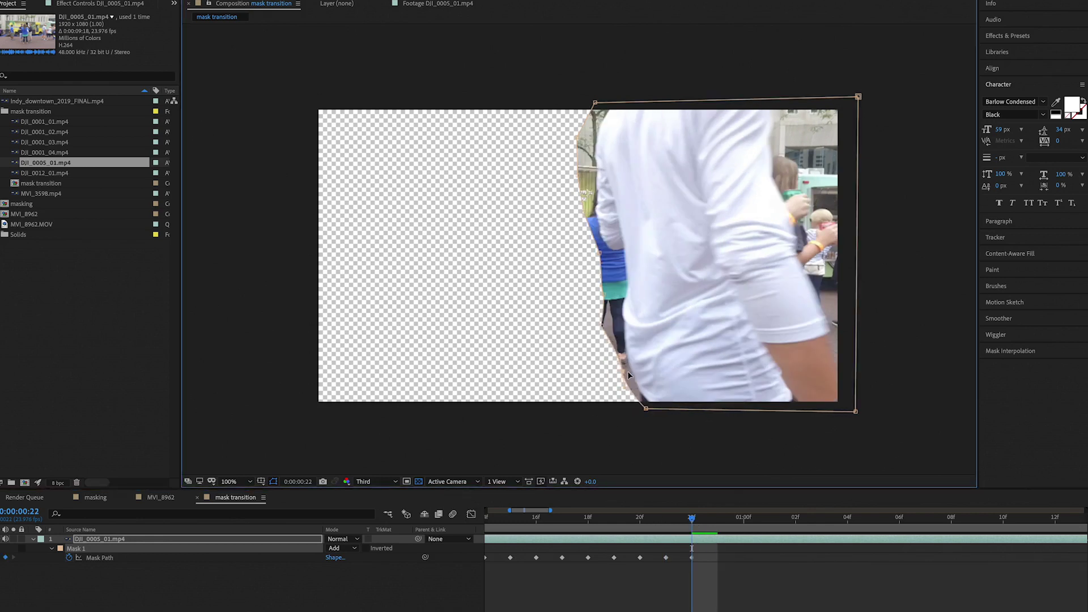
pyautogui.moveTo(632, 386); pyautogui.dragTo(638, 390)
pyautogui.moveTo(603, 326); pyautogui.dragTo(620, 327)
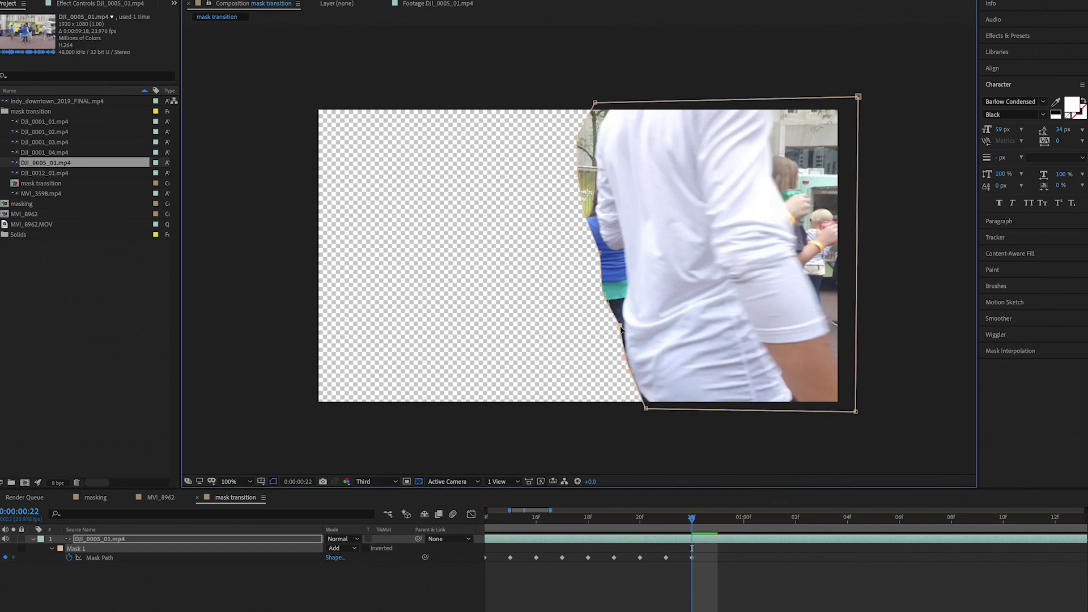
pyautogui.moveTo(606, 301); pyautogui.dragTo(621, 299)
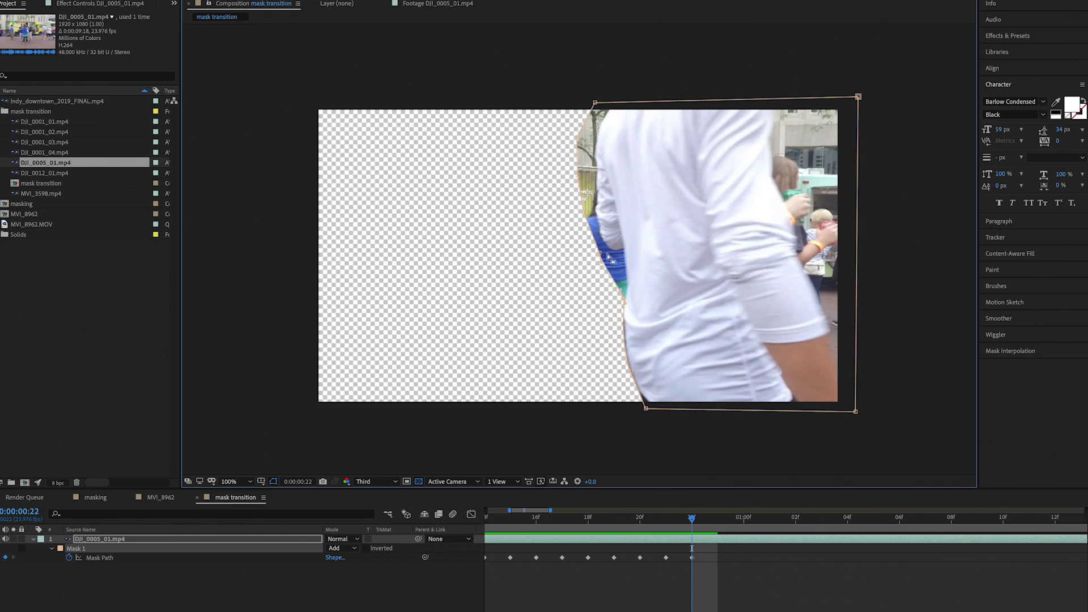
pyautogui.moveTo(607, 253); pyautogui.dragTo(627, 276)
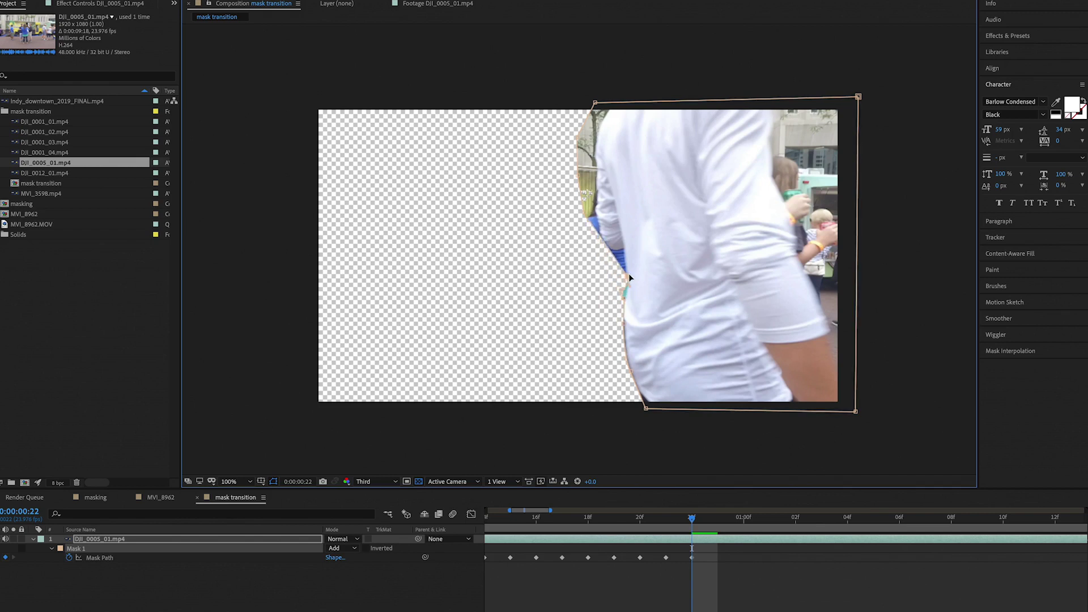
pyautogui.moveTo(623, 298); pyautogui.dragTo(622, 293)
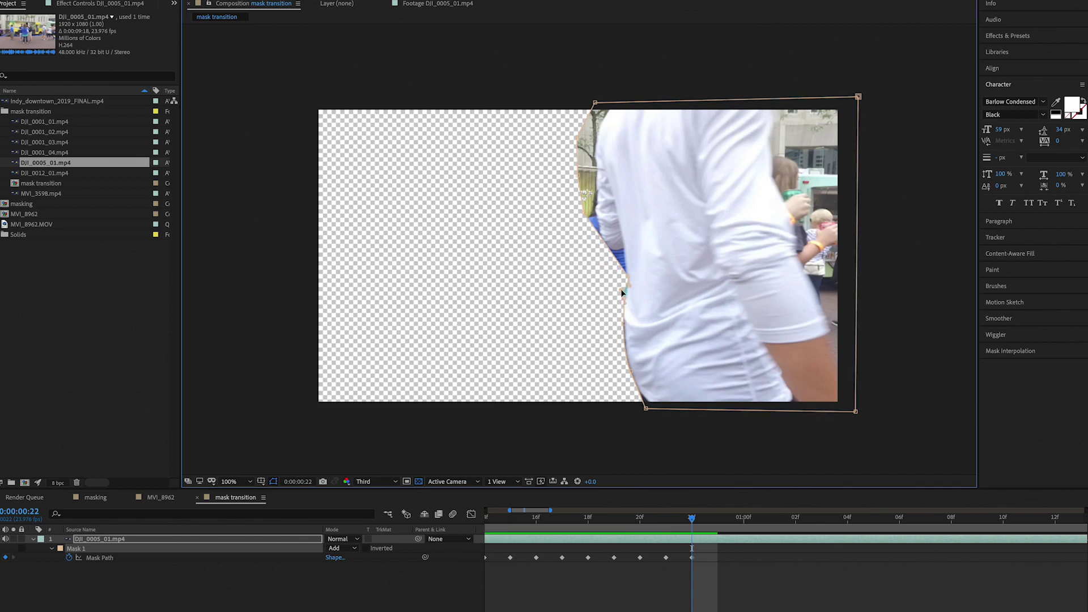
pyautogui.click(622, 295)
pyautogui.moveTo(612, 253); pyautogui.dragTo(617, 257)
pyautogui.moveTo(594, 103); pyautogui.dragTo(611, 102)
# Keyframe the mask at 0:00:00:23 and 0:00:01:00, moving its trailing points onto the man's waist and lower back.
pyautogui.press('pagedown')
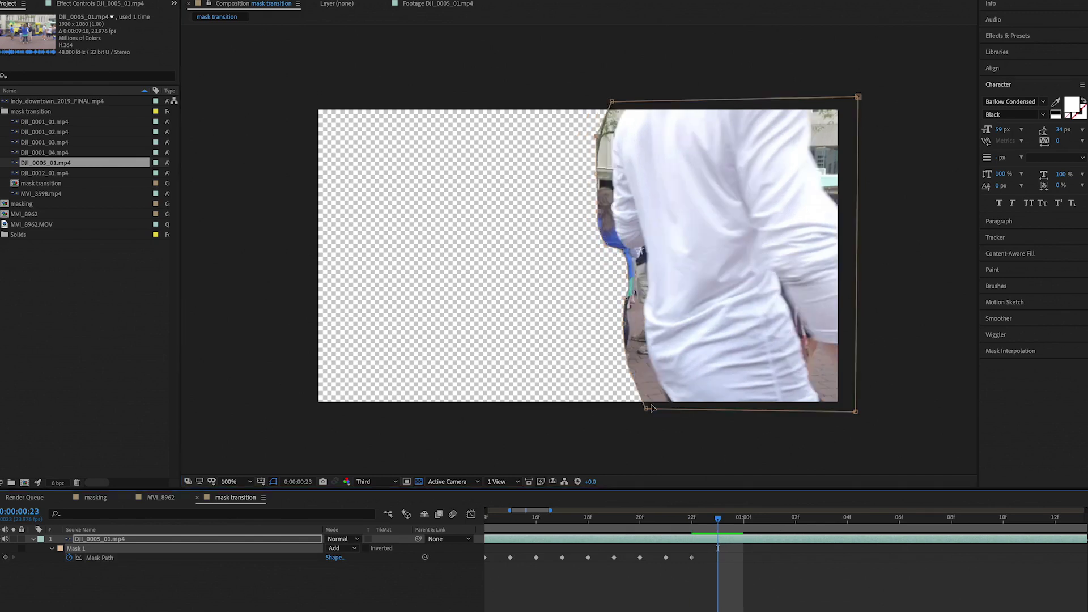
pyautogui.moveTo(646, 410); pyautogui.dragTo(705, 410)
pyautogui.click(750, 522)
pyautogui.moveTo(646, 250); pyautogui.dragTo(689, 258)
# Advance to 0:00:01:01 and move the mask's top and bottom points toward the man's shoulder and waist.
pyautogui.press('pagedown')
pyautogui.moveTo(628, 103); pyautogui.dragTo(643, 103)
pyautogui.moveTo(705, 409); pyautogui.dragTo(728, 407)
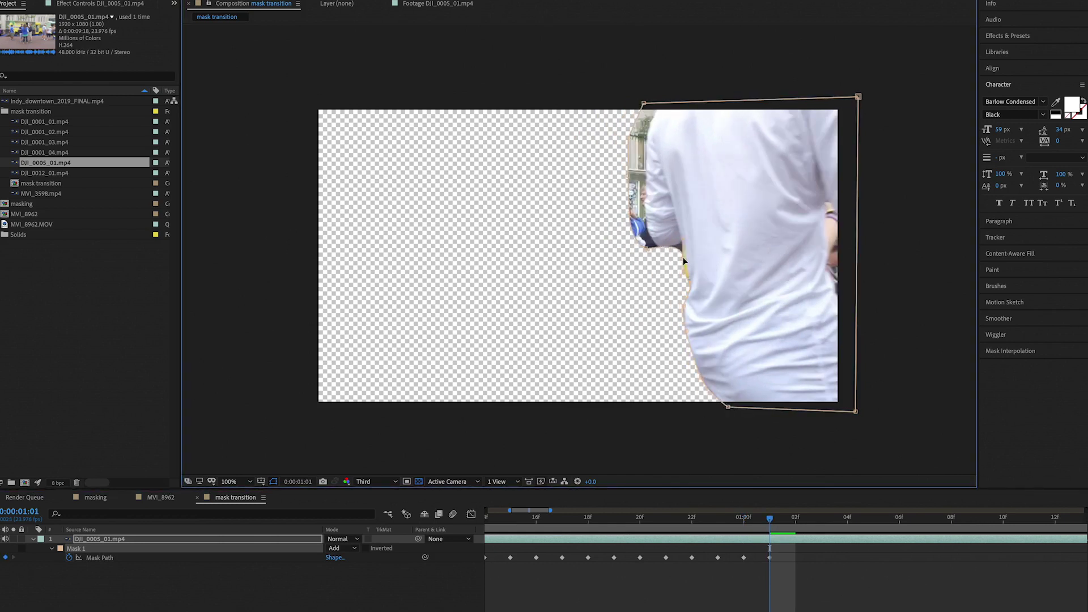
# Advance to 0:00:01:02 and realign the mask with the man's lower back, elbow, sleeve and shoulder.
pyautogui.press('pagedown')
pyautogui.moveTo(643, 103); pyautogui.dragTo(661, 105)
pyautogui.moveTo(644, 299); pyautogui.dragTo(751, 404)
pyautogui.moveTo(690, 249); pyautogui.dragTo(666, 229)
pyautogui.moveTo(646, 187); pyautogui.dragTo(664, 187)
pyautogui.moveTo(662, 105); pyautogui.dragTo(676, 104)
# Advance to 0:00:01:03 and fit the mask points to the man's waist, back, elbow, sleeve and shoulder.
pyautogui.click(820, 521)
pyautogui.moveTo(663, 277); pyautogui.dragTo(793, 422)
pyautogui.moveTo(705, 306); pyautogui.dragTo(726, 309)
pyautogui.moveTo(704, 251); pyautogui.dragTo(724, 252)
pyautogui.moveTo(680, 249); pyautogui.dragTo(696, 253)
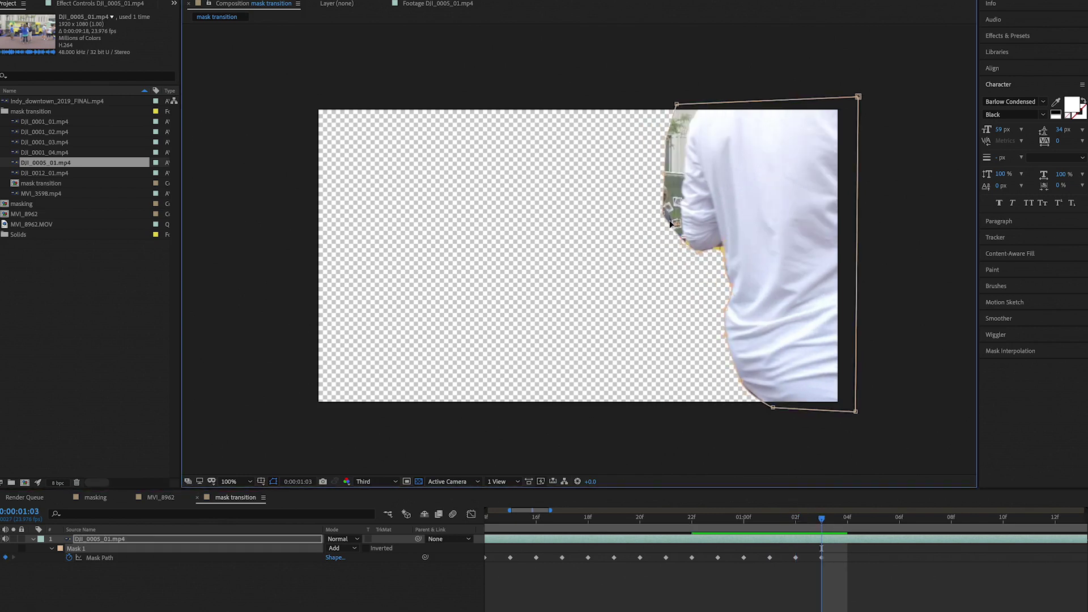
pyautogui.moveTo(664, 211); pyautogui.dragTo(682, 210)
pyautogui.moveTo(664, 175); pyautogui.dragTo(682, 174)
pyautogui.moveTo(669, 137); pyautogui.dragTo(686, 136)
pyautogui.moveTo(676, 104); pyautogui.dragTo(698, 105)
# Advance to 0:00:01:04 and shift the lower mask points onto the man's waist and lower back, undoing the last adjustment.
pyautogui.click(847, 520)
pyautogui.moveTo(702, 319); pyautogui.dragTo(790, 417)
pyautogui.moveTo(726, 336); pyautogui.dragTo(742, 336)
pyautogui.moveTo(723, 310); pyautogui.dragTo(745, 309)
pyautogui.press('super+z')
# Reply to the message notification with "Im recording my screen".
pyautogui.click(1064, 8)
pyautogui.write('Im recording my screen')
pyautogui.press('Return')
# At 0:00:01:04, move the upper mask points onto the man's sleeve and shoulder edge.
pyautogui.moveTo(683, 210); pyautogui.dragTo(701, 211)
pyautogui.moveTo(682, 173); pyautogui.dragTo(702, 173)
pyautogui.moveTo(686, 136); pyautogui.dragTo(718, 106)
# Advance to 0:00:01:05 and realign the mask with the man's lower back, waist, sleeve and shoulder.
pyautogui.press('pagedown')
pyautogui.moveTo(743, 251); pyautogui.dragTo(772, 296)
pyautogui.moveTo(745, 334); pyautogui.dragTo(769, 327)
pyautogui.moveTo(761, 380); pyautogui.dragTo(799, 407)
pyautogui.moveTo(701, 212); pyautogui.dragTo(728, 175)
pyautogui.moveTo(708, 136); pyautogui.dragTo(728, 141)
pyautogui.moveTo(718, 107); pyautogui.dragTo(743, 106)
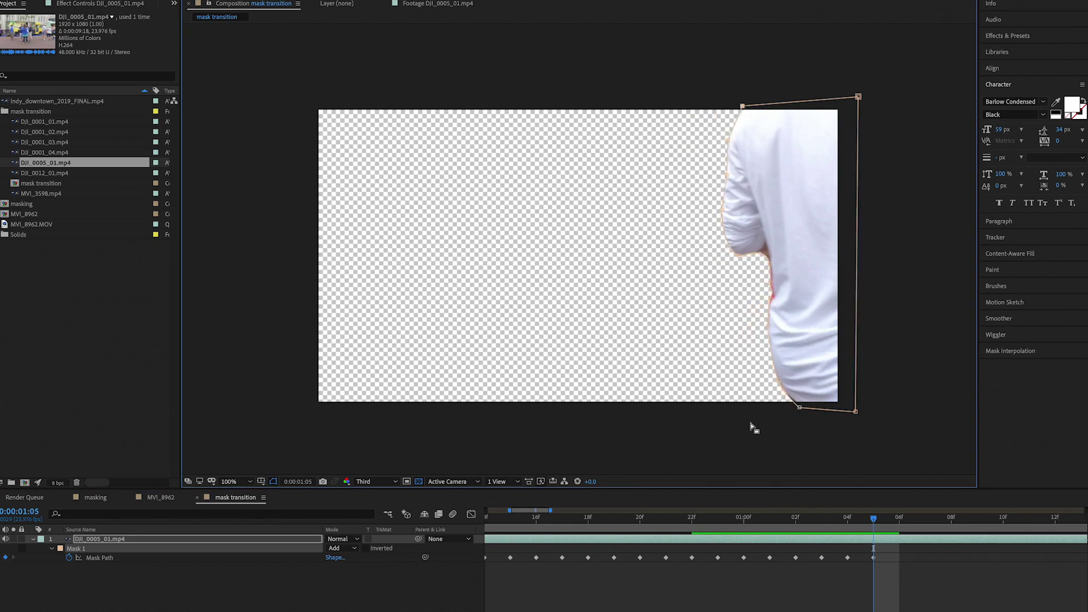
# Advance to 0:00:01:06 and move the elbow, sleeve and shoulder mask points along the man's arm.
pyautogui.press('pagedown')
pyautogui.moveTo(766, 258)
pyautogui.mouseDown()
pyautogui.moveTo(792, 268)
pyautogui.moveTo(759, 263)
pyautogui.mouseUp()
pyautogui.moveTo(722, 210); pyautogui.dragTo(744, 213)
pyautogui.moveTo(727, 177); pyautogui.dragTo(748, 175)
pyautogui.moveTo(728, 141); pyautogui.dragTo(768, 107)
# Advance to 0:00:01:07 and fit the mask to the man's lower back and waist, plus his shoulder.
pyautogui.press('pagedown')
pyautogui.moveTo(794, 265); pyautogui.dragTo(820, 306)
pyautogui.moveTo(792, 337); pyautogui.dragTo(819, 340)
pyautogui.moveTo(804, 379); pyautogui.dragTo(827, 381)
pyautogui.moveTo(822, 409); pyautogui.dragTo(841, 408)
pyautogui.moveTo(816, 286); pyautogui.dragTo(820, 286)
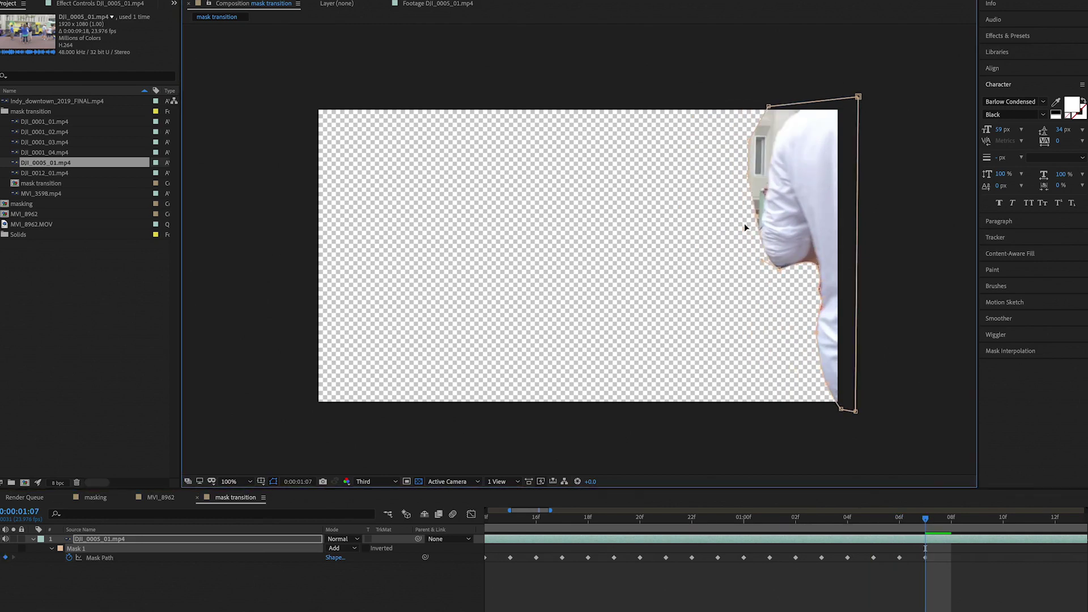
pyautogui.moveTo(750, 140); pyautogui.dragTo(773, 146)
pyautogui.moveTo(768, 107); pyautogui.dragTo(807, 101)
# Advance to 0:00:01:08, move the lower mask points outside the frame, and fit the rest around the man's elbow, sleeve and shoulder.
pyautogui.press('pagedown')
pyautogui.moveTo(798, 282); pyautogui.dragTo(876, 428)
pyautogui.moveTo(822, 306); pyautogui.dragTo(853, 310)
pyautogui.moveTo(817, 268)
pyautogui.mouseDown()
pyautogui.moveTo(838, 274)
pyautogui.moveTo(801, 271)
pyautogui.mouseUp()
pyautogui.moveTo(760, 238); pyautogui.dragTo(782, 241)
pyautogui.moveTo(767, 187); pyautogui.dragTo(787, 194)
pyautogui.moveTo(773, 146); pyautogui.dragTo(795, 147)
pyautogui.moveTo(788, 118); pyautogui.dragTo(807, 125)
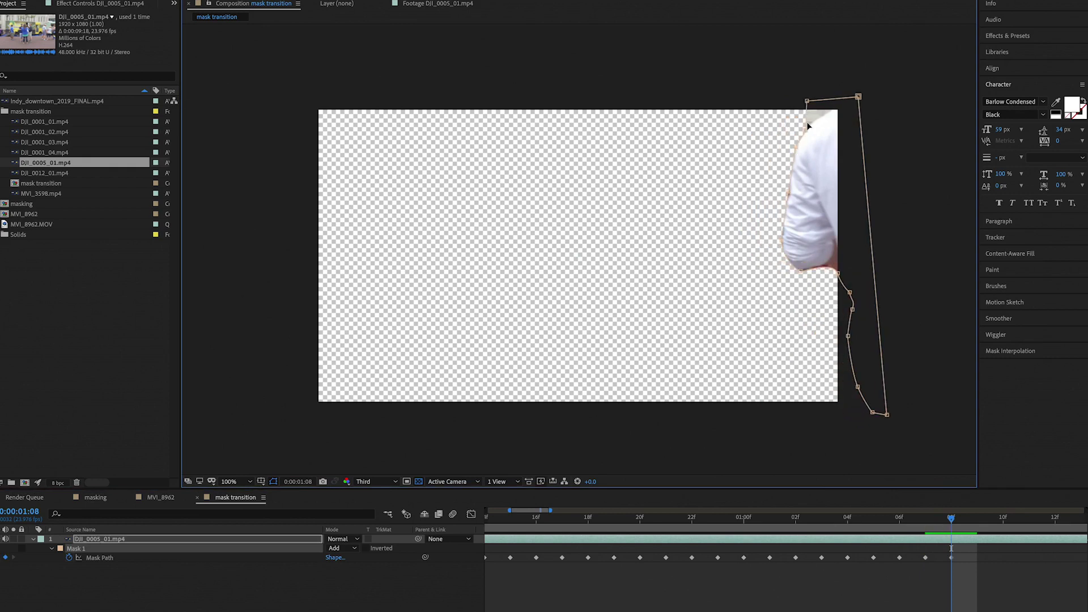
# Advance to 0:00:01:09 and pull the mask points in to the man's elbow, sleeve and shoulder.
pyautogui.press('pagedown')
pyautogui.moveTo(801, 271); pyautogui.dragTo(814, 276)
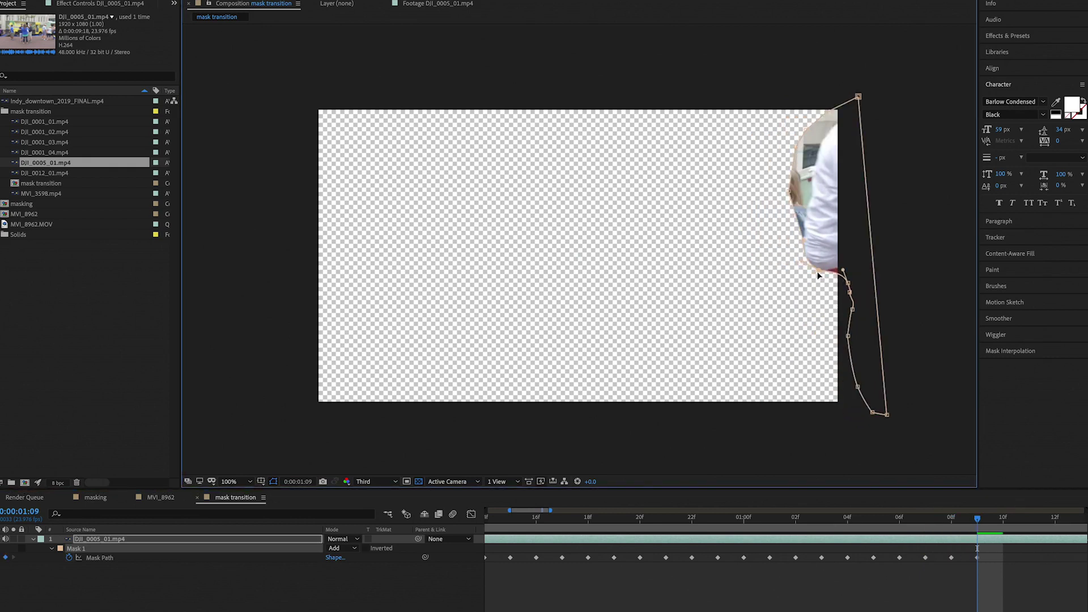
pyautogui.moveTo(791, 196); pyautogui.dragTo(809, 199)
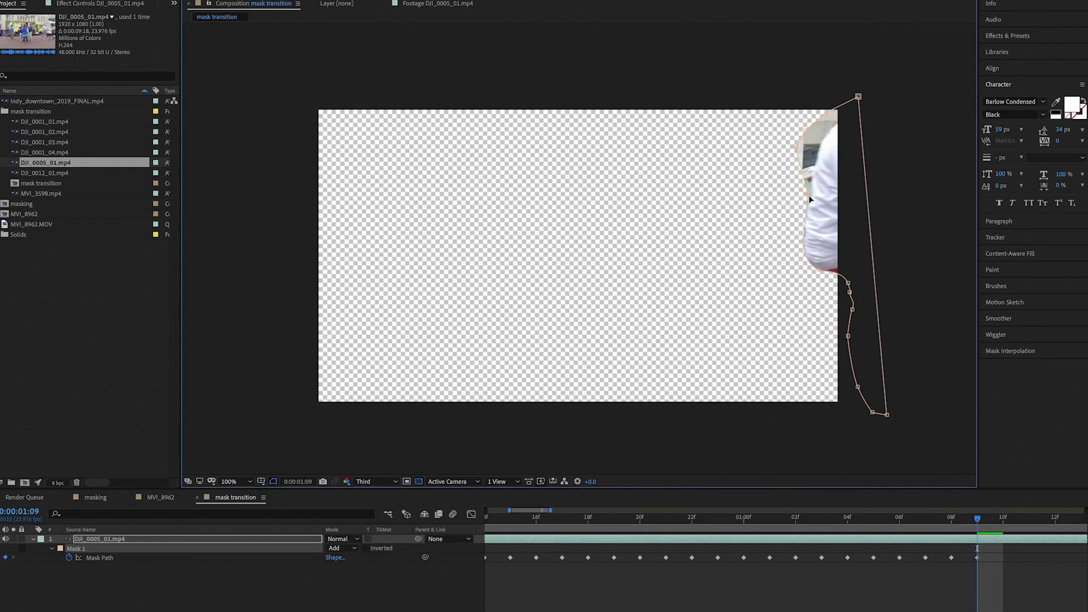
pyautogui.moveTo(796, 149); pyautogui.dragTo(818, 154)
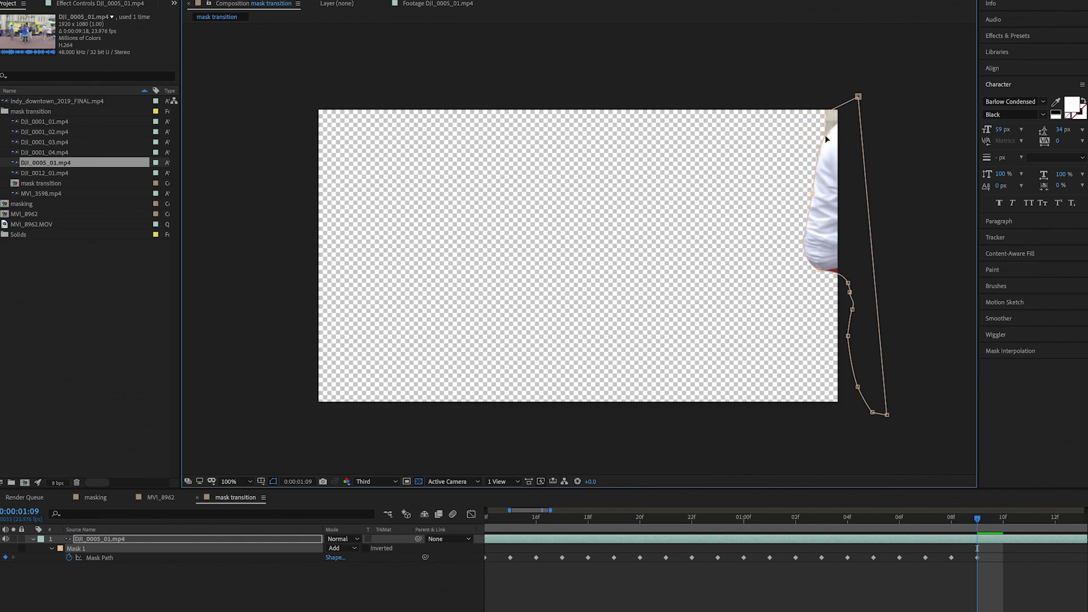
pyautogui.moveTo(824, 116); pyautogui.dragTo(835, 116)
# Advance to 0:00:01:10 and shift the entire mask sideways onto the last sliver of the man's sleeve.
pyautogui.press('pagedown')
pyautogui.click(822, 274)
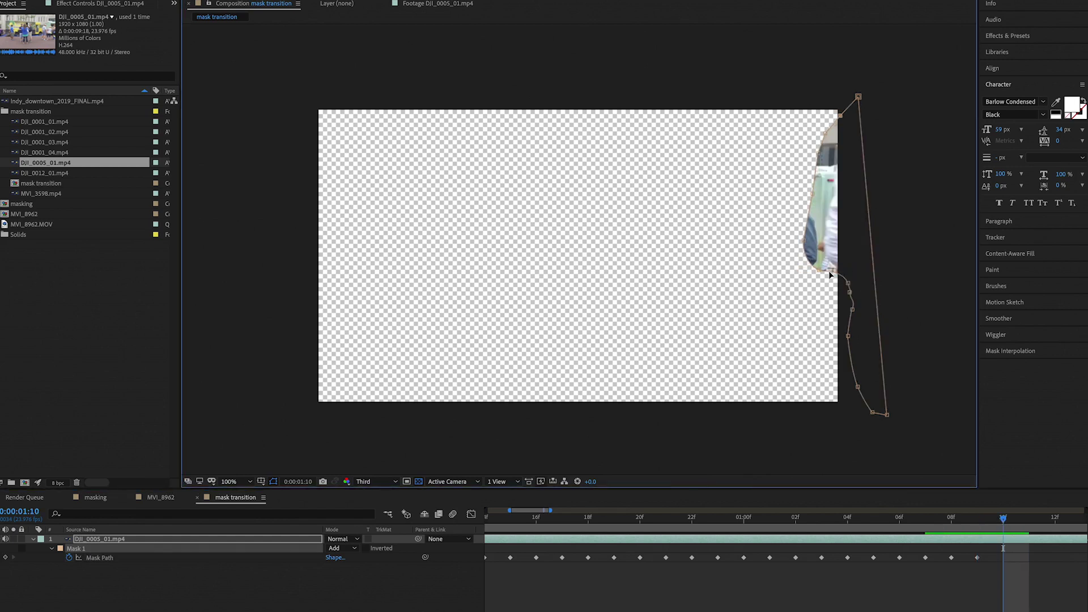
pyautogui.moveTo(848, 282); pyautogui.dragTo(852, 288)
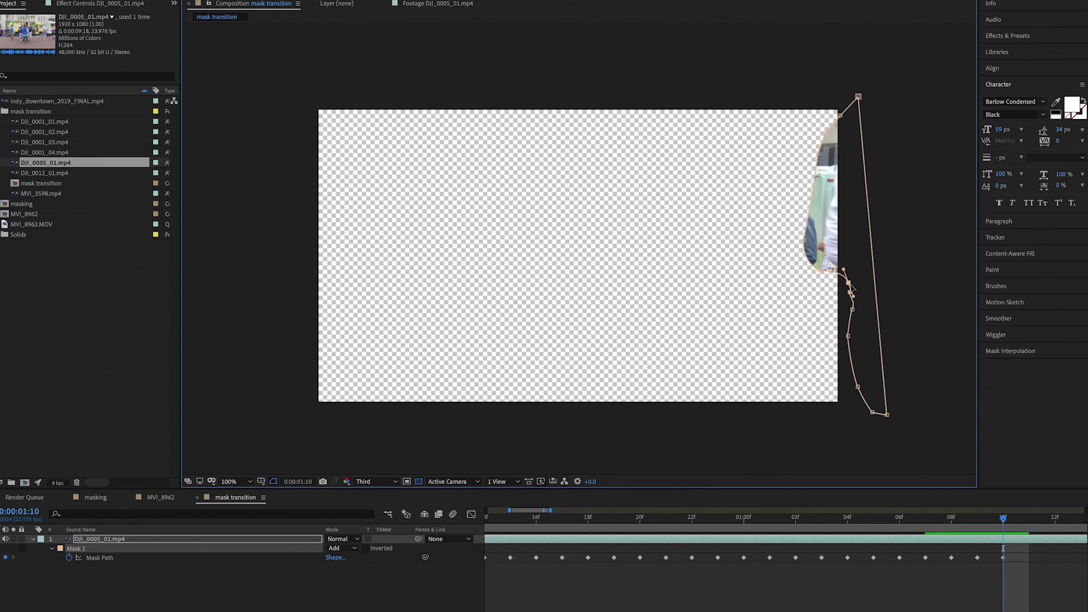
pyautogui.doubleClick(853, 314)
pyautogui.moveTo(849, 283); pyautogui.dragTo(869, 283)
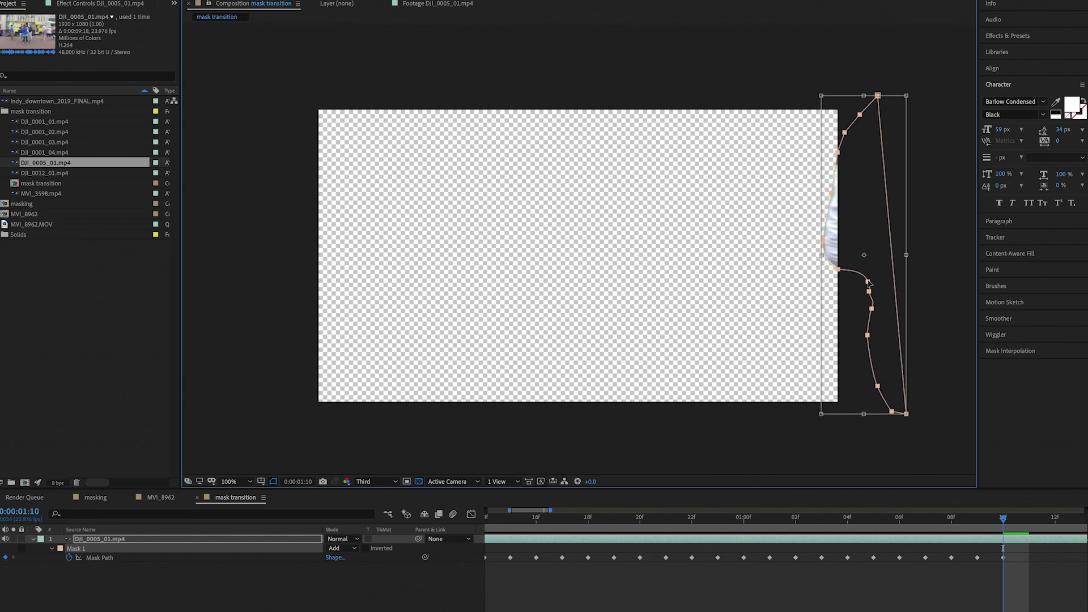
pyautogui.press('Return')
pyautogui.click(927, 263)
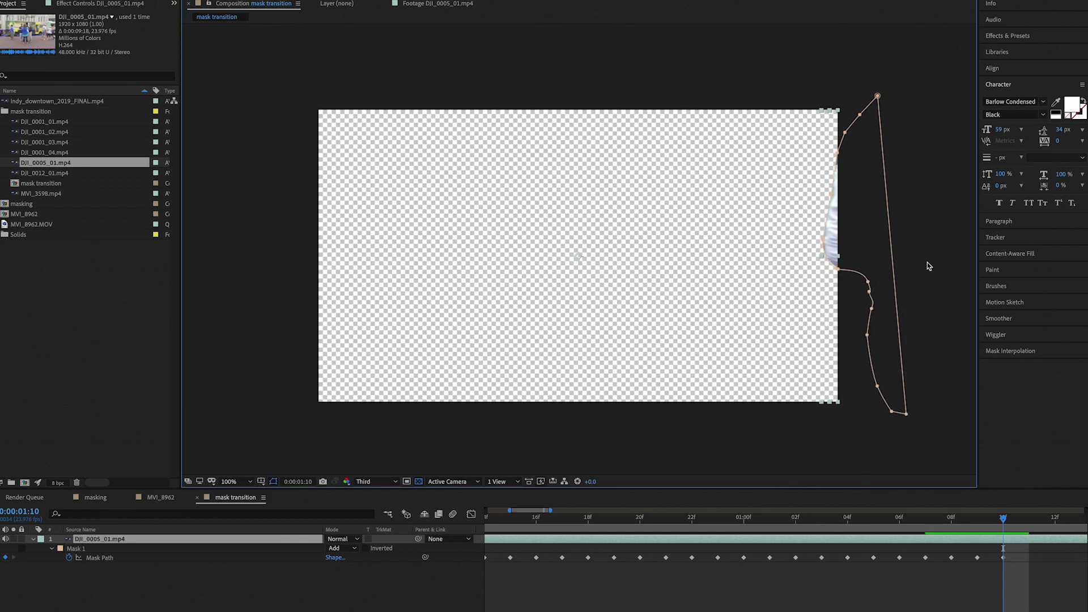
# Advance to 0:00:01:11, move the entire mask completely outside the frame, and deselect the layer.
pyautogui.click(1028, 528)
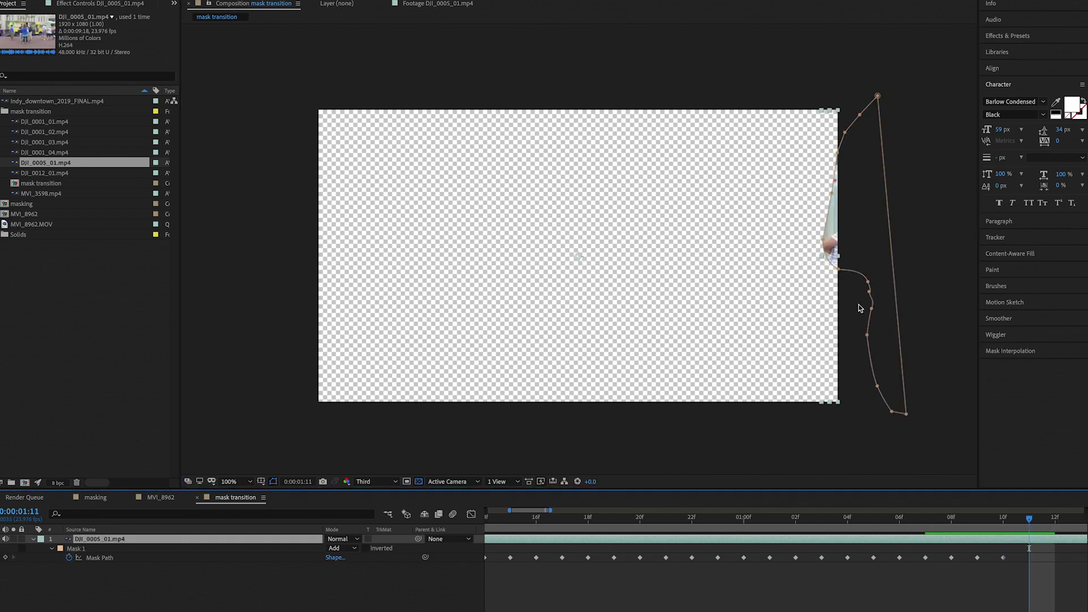
pyautogui.doubleClick(840, 273)
pyautogui.moveTo(840, 272); pyautogui.dragTo(858, 269)
pyautogui.press('Return')
pyautogui.click(237, 395)
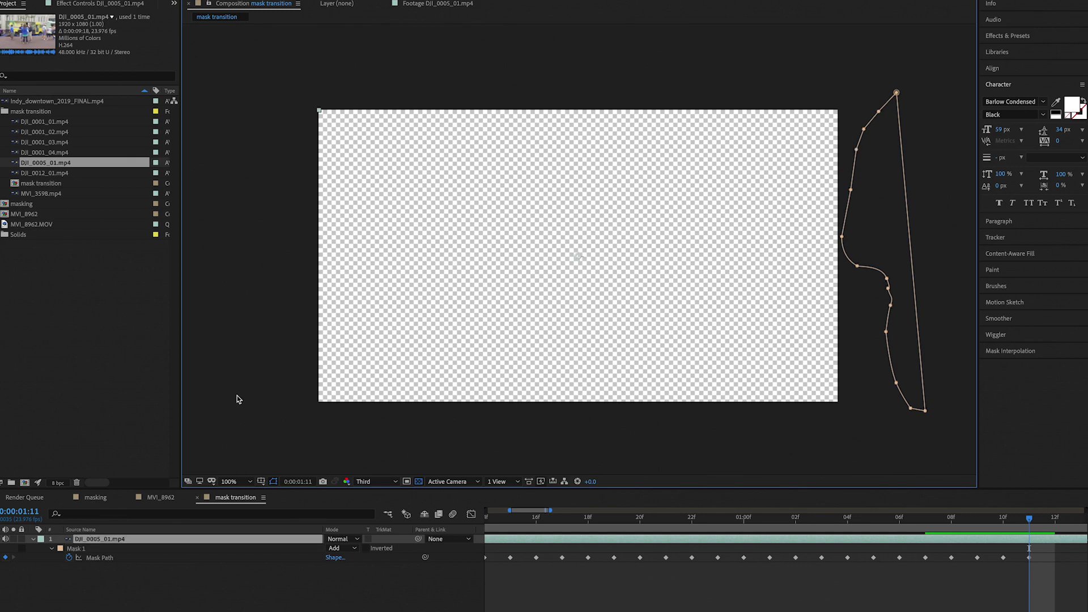
pyautogui.click(237, 396)
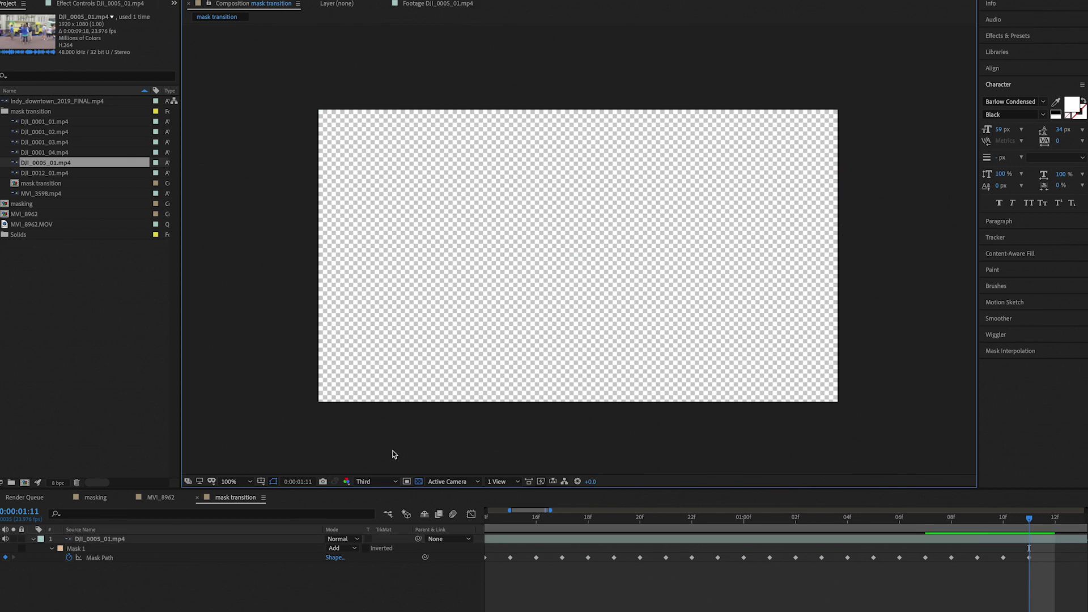
# Zoom the timeline out to the full clip and return the playhead to 0:00:00:00.
pyautogui.press('-')
pyautogui.press('-')
pyautogui.press('-')
pyautogui.press('-')
pyautogui.press('-')
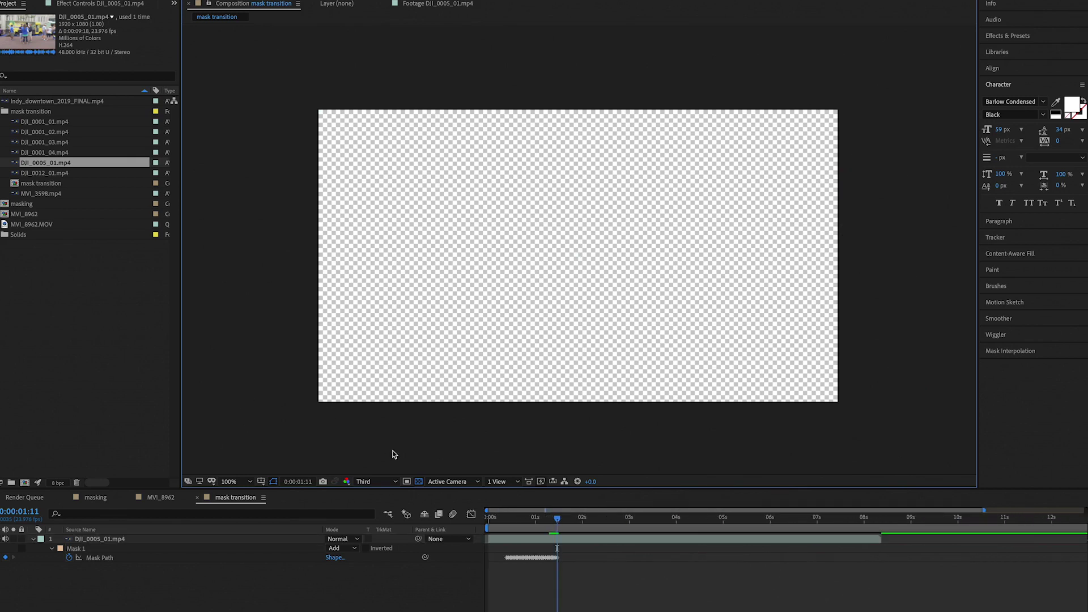
pyautogui.moveTo(514, 526); pyautogui.dragTo(440, 524)
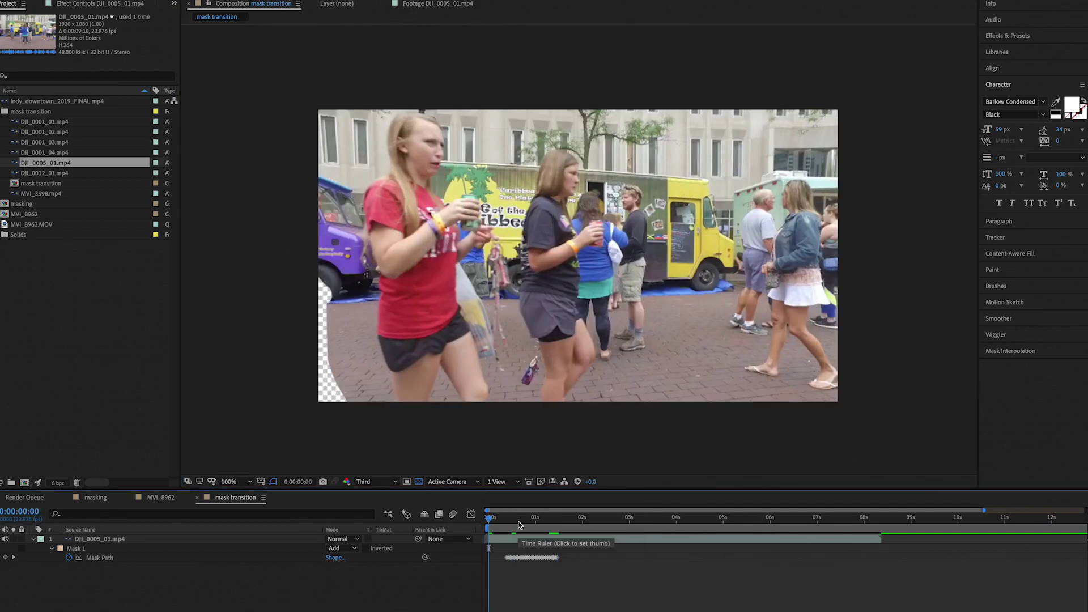
# Play back the masked clip and select the DJI_0005_01.mp4 layer at 0:00:00:08, one frame before the first mask keyframe.
pyautogui.press('space')
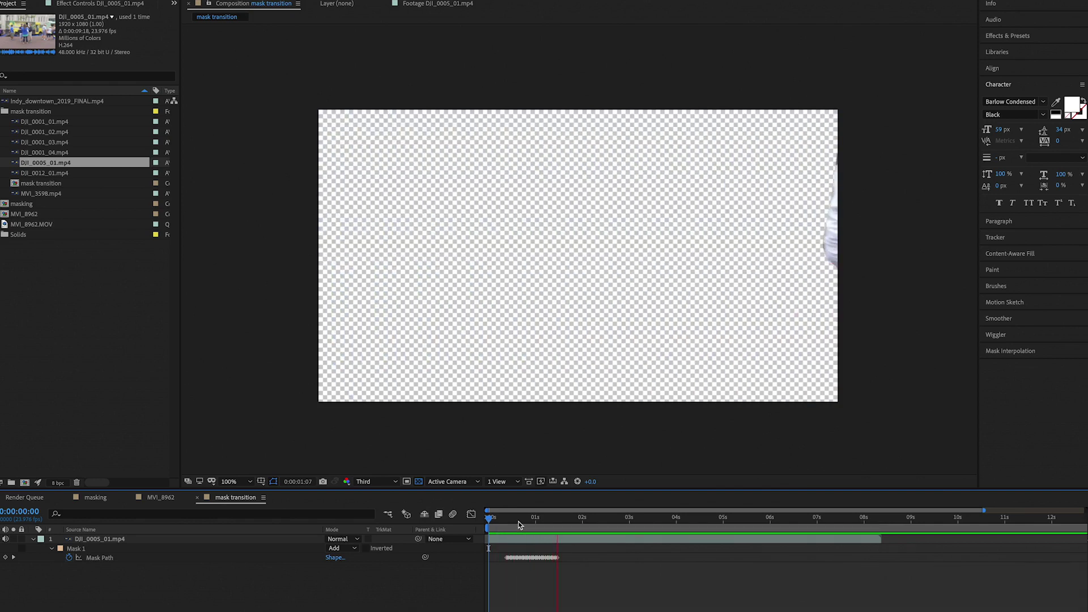
pyautogui.click(505, 517)
pyautogui.moveTo(506, 517)
pyautogui.mouseDown()
pyautogui.moveTo(481, 516)
pyautogui.moveTo(506, 522)
pyautogui.mouseUp()
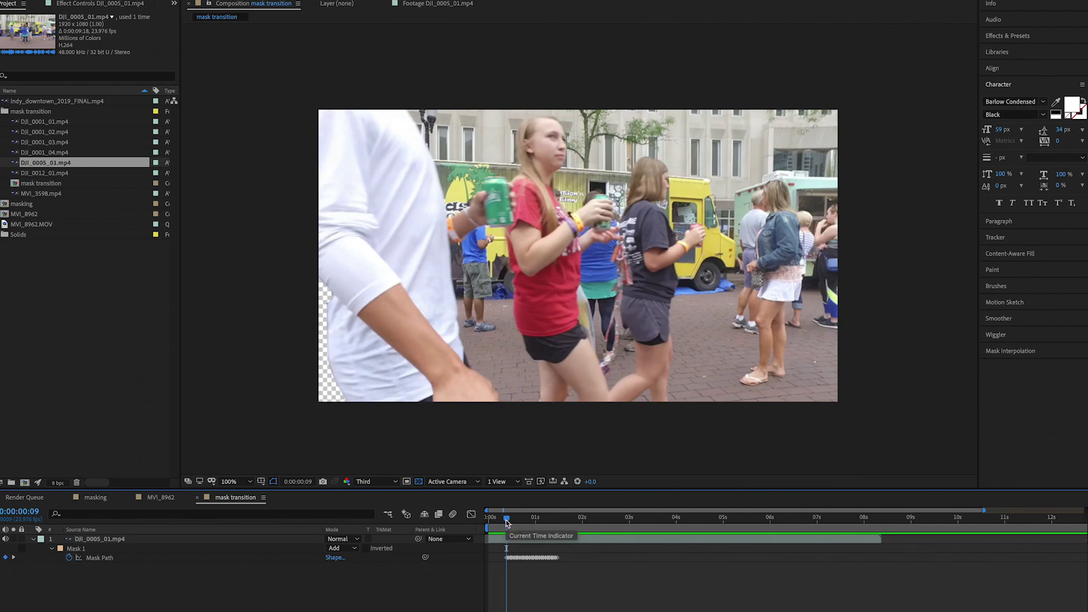
pyautogui.press(';')
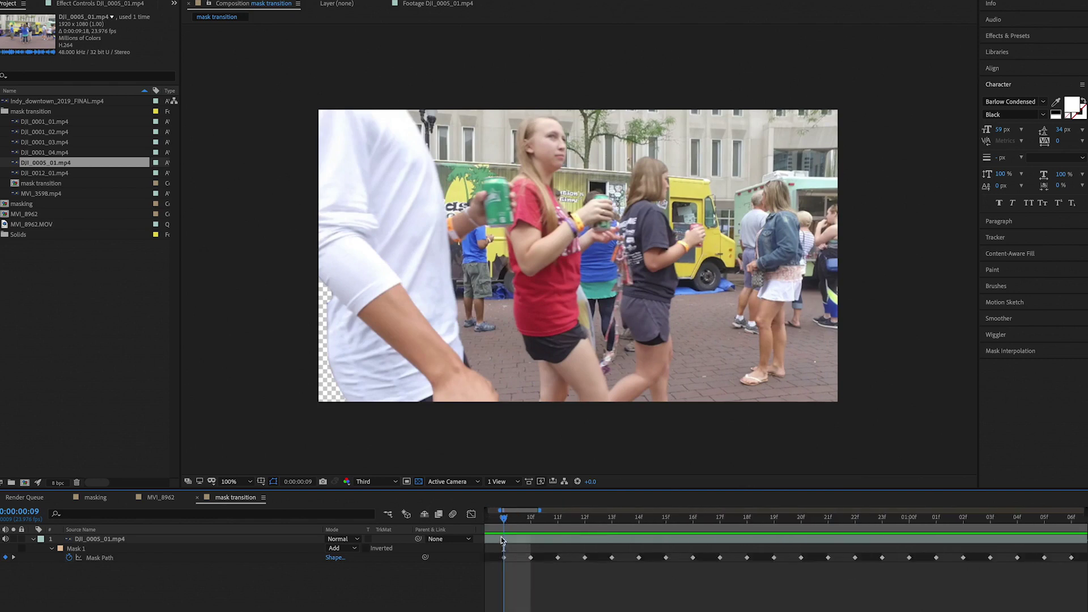
pyautogui.click(501, 539)
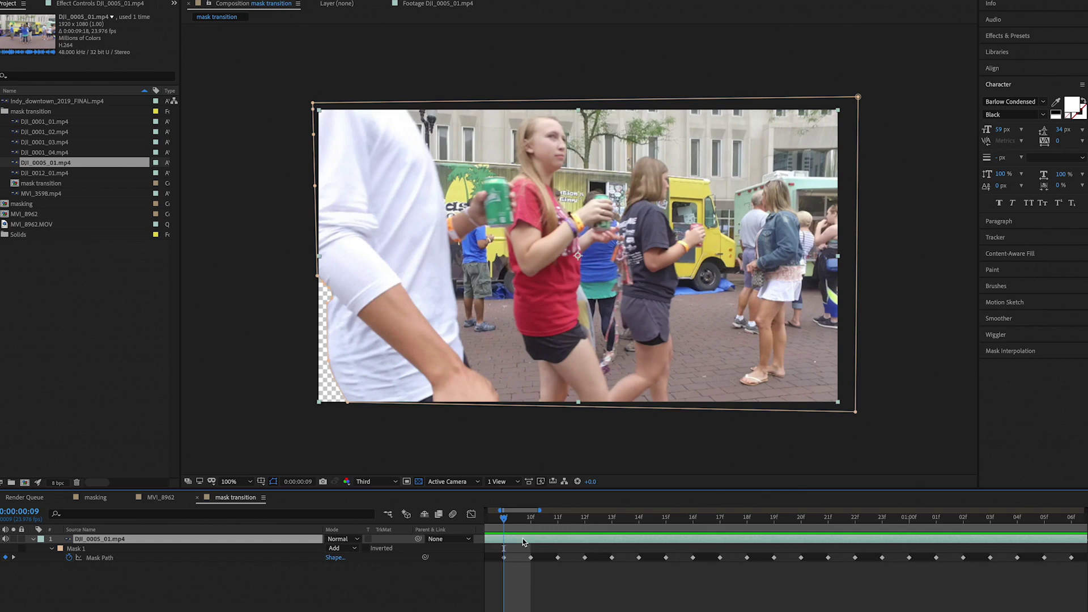
pyautogui.hscroll(-3, 522, 541)
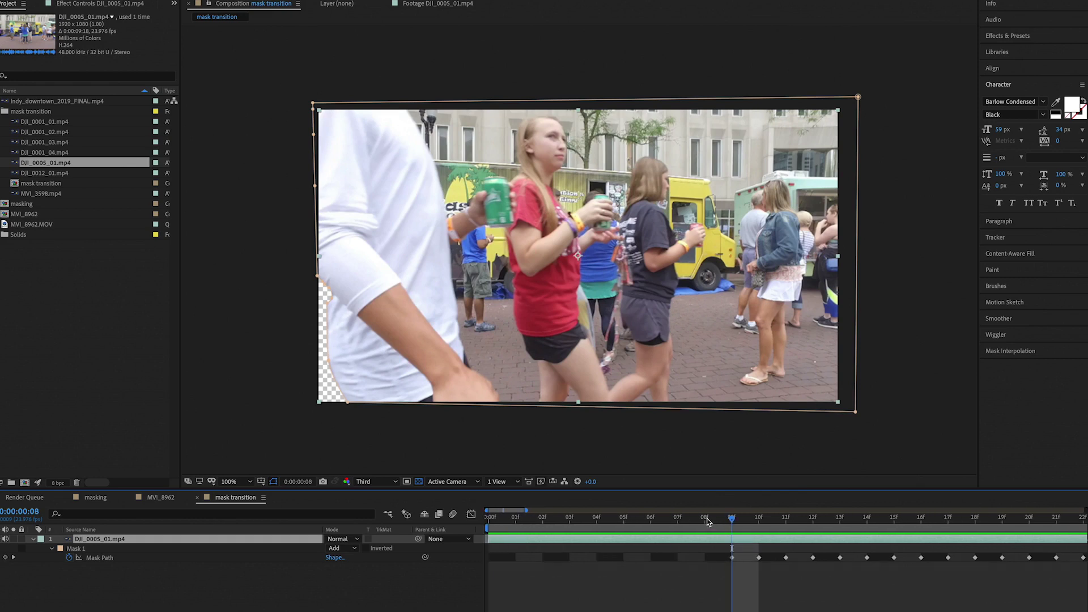
pyautogui.click(707, 520)
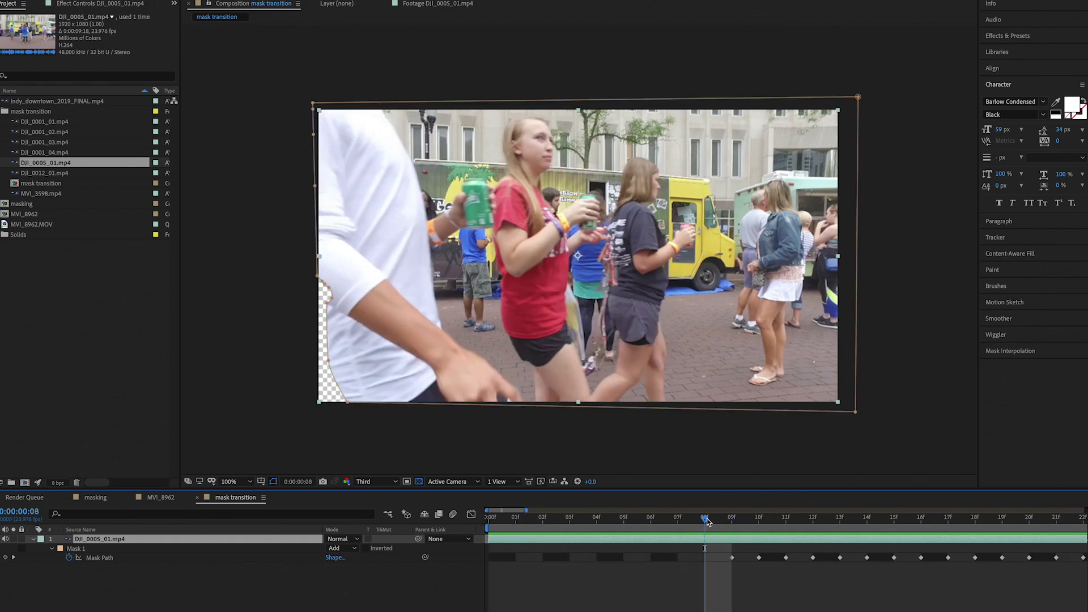
pyautogui.click(347, 406)
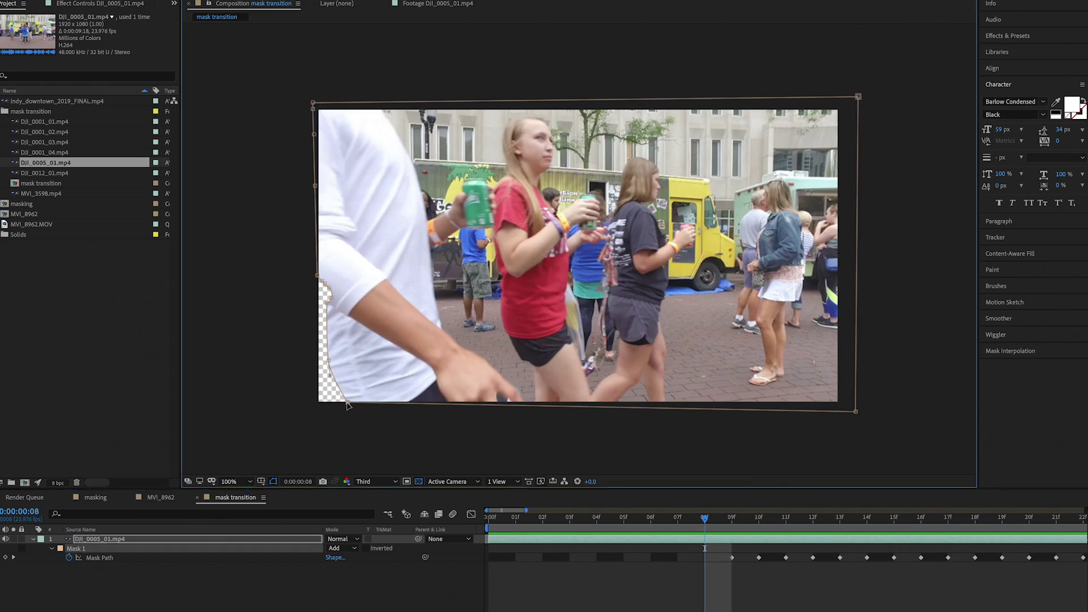
pyautogui.click(298, 295)
pyautogui.click(296, 277)
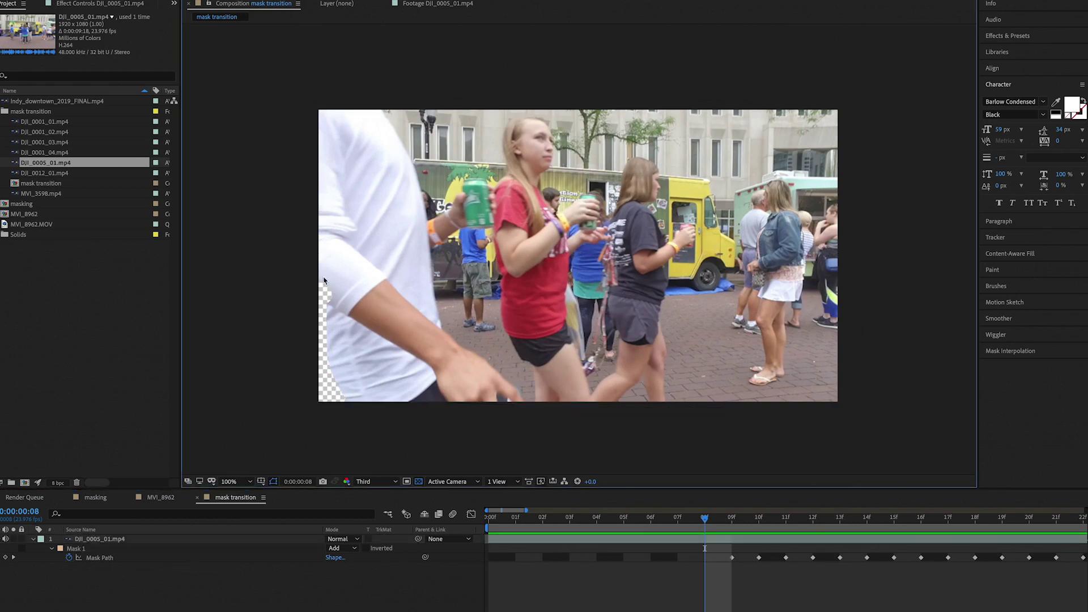
pyautogui.click(326, 278)
pyautogui.click(308, 276)
pyautogui.click(345, 331)
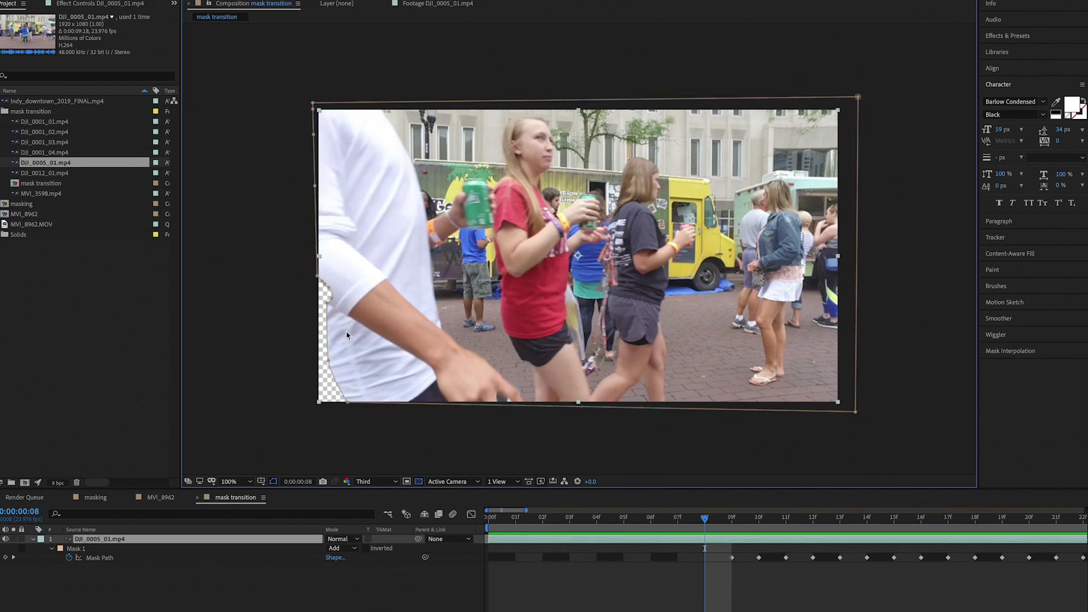
pyautogui.click(347, 418)
pyautogui.click(350, 401)
pyautogui.click(83, 549)
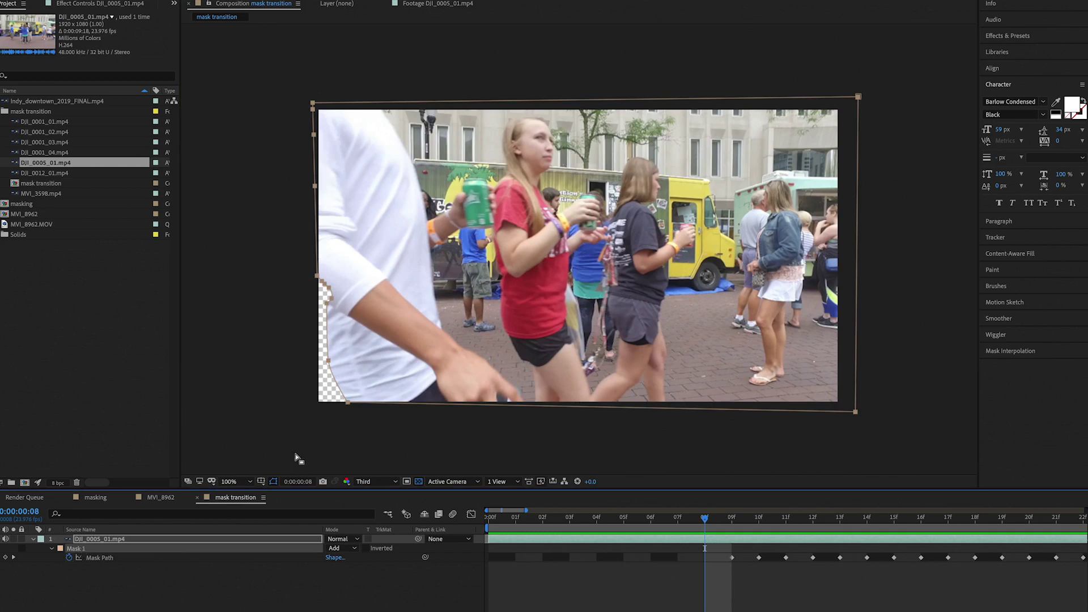
pyautogui.click(317, 429)
pyautogui.click(318, 430)
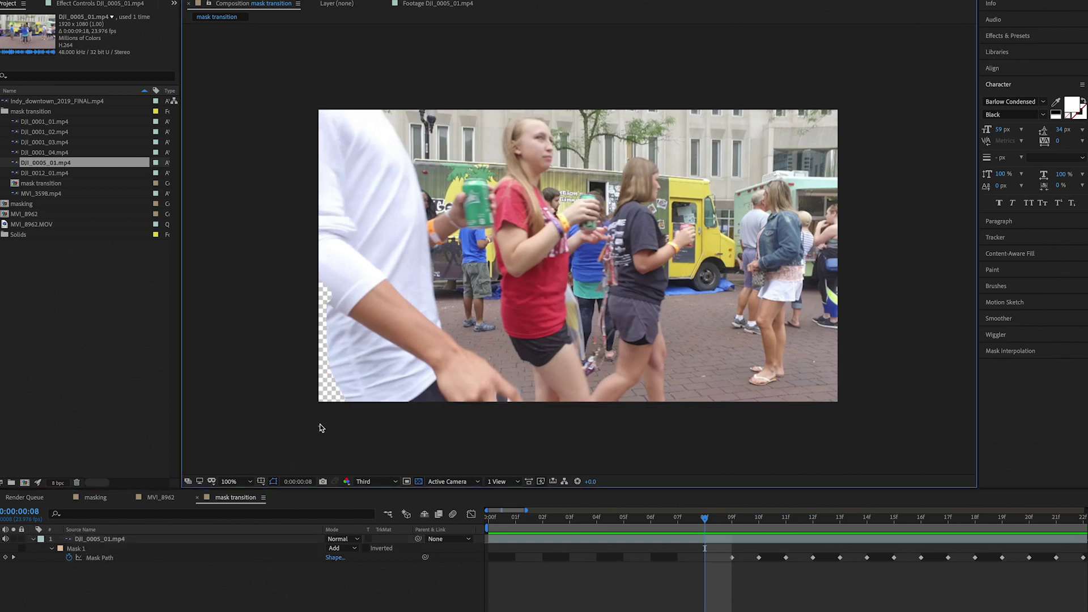
# At 0:00:00:08, move the mask points around the man's back arm and lower shirt edge completely outside the frame.
pyautogui.click(105, 558)
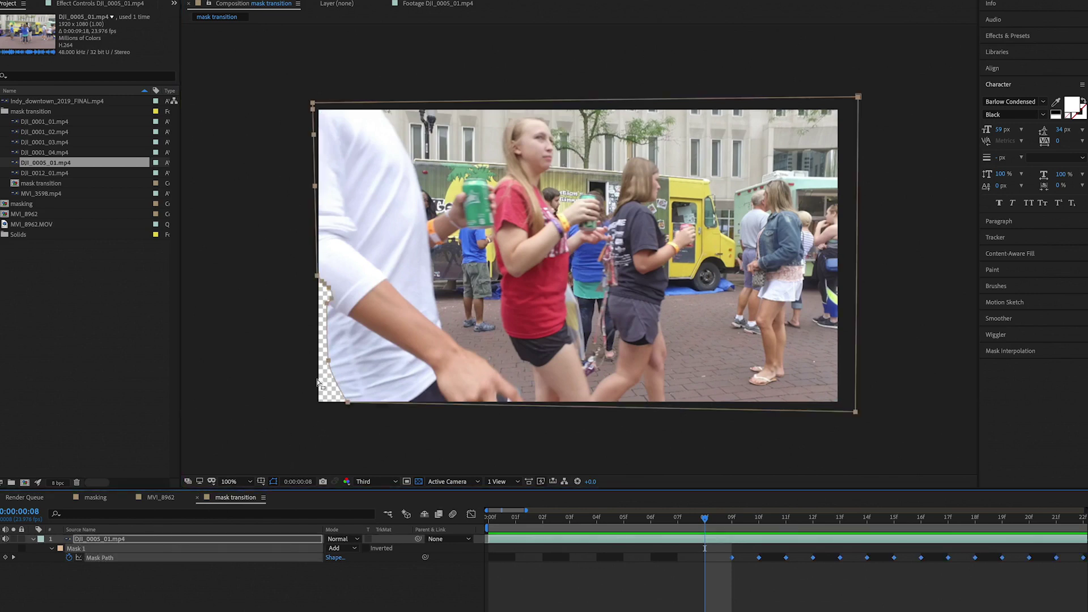
pyautogui.moveTo(296, 423); pyautogui.dragTo(301, 318)
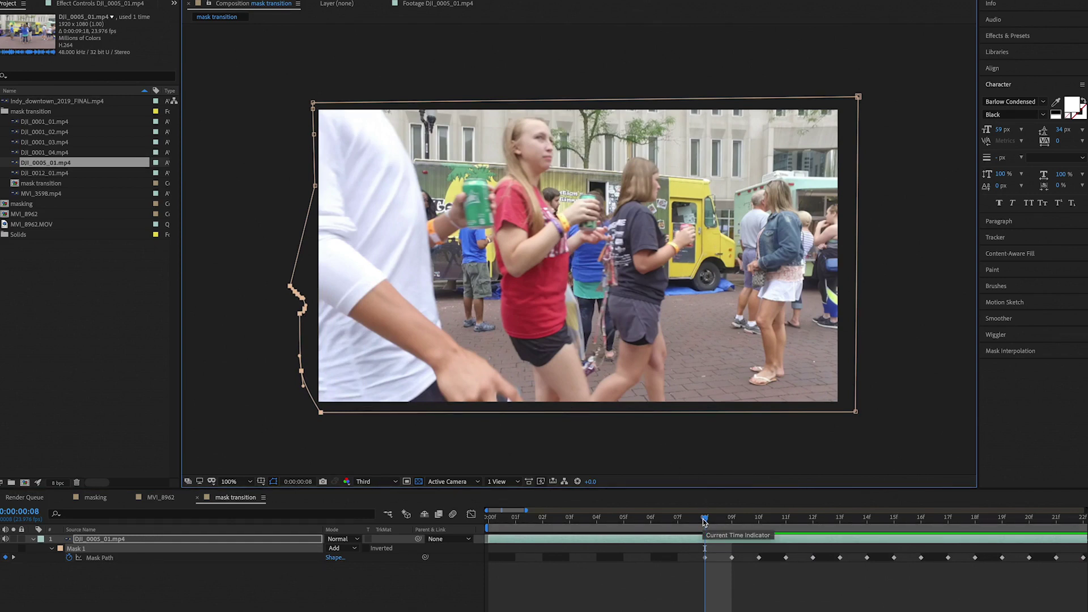
pyautogui.click(443, 444)
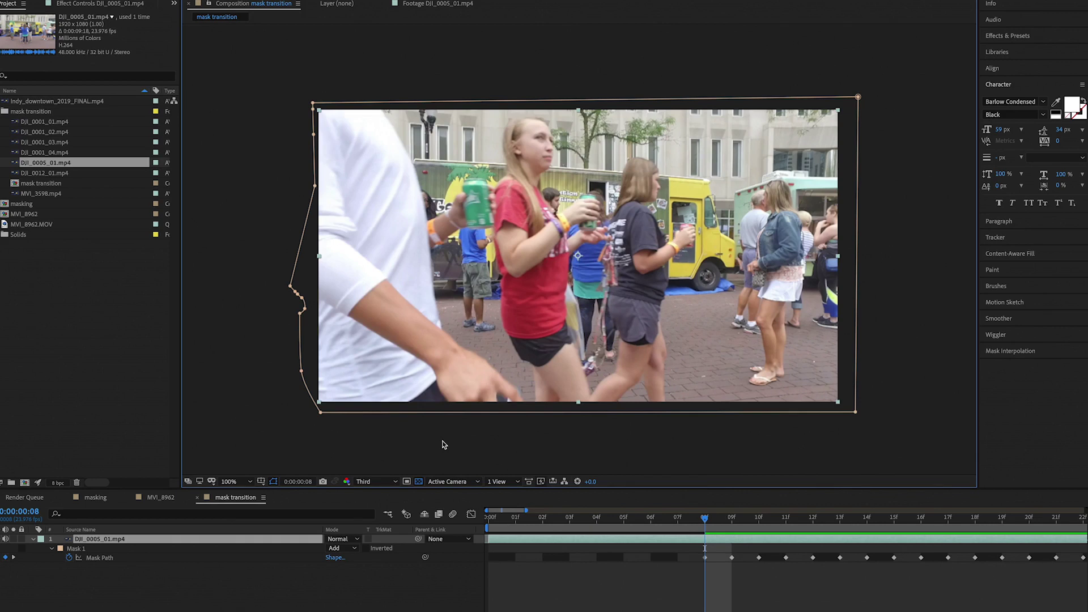
# Zoom the timeline out to the full composition, deselect the layer, and play back the masked clip.
pyautogui.press('-')
pyautogui.press('-')
pyautogui.press('-')
pyautogui.press('-')
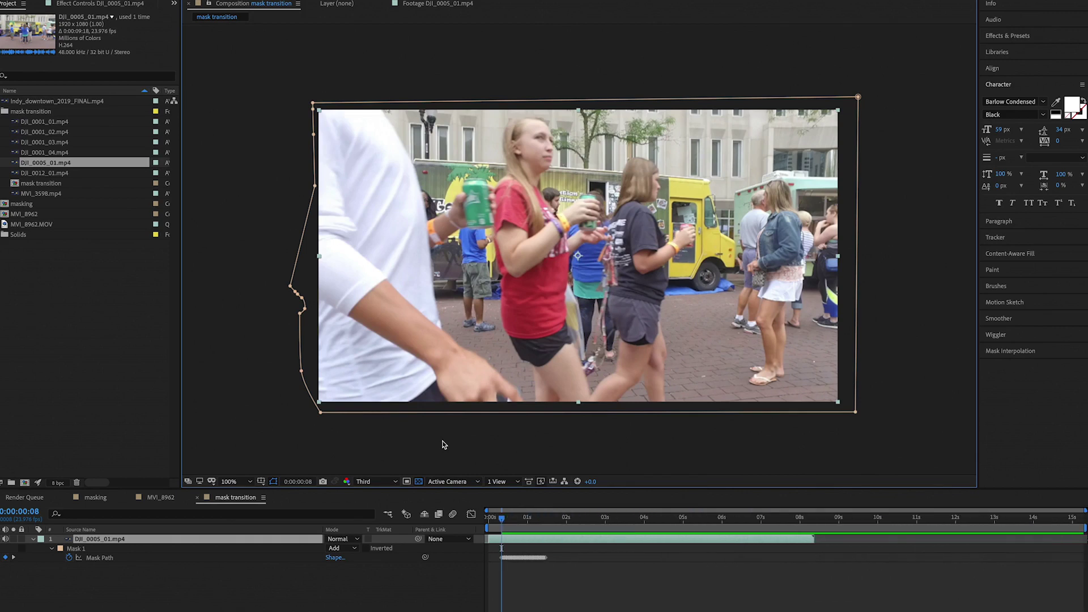
pyautogui.click(277, 440)
pyautogui.press('space')
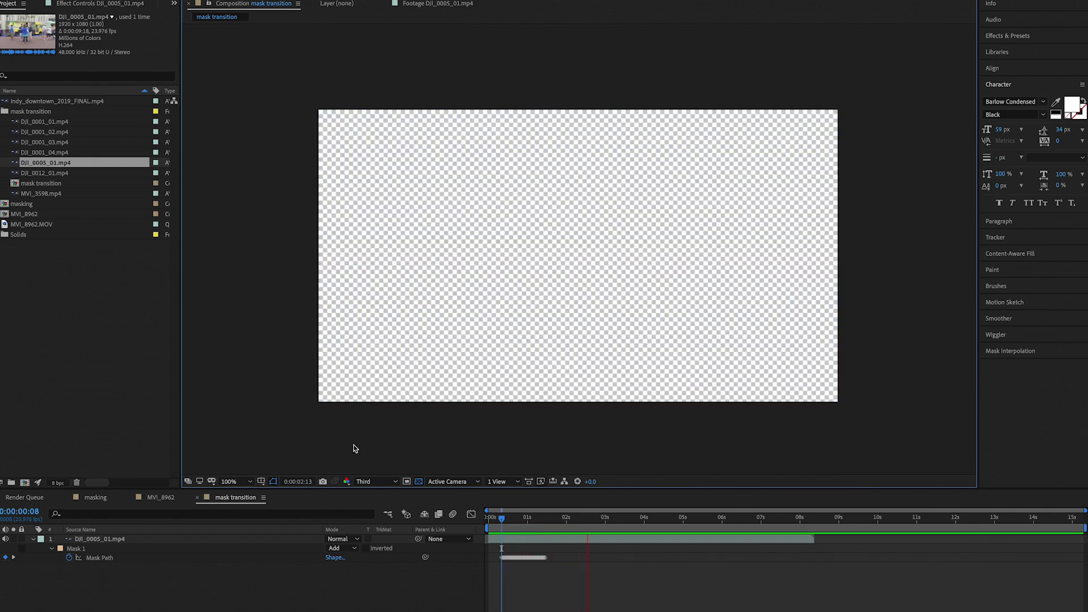
pyautogui.press('space')
# End the work area just after the last mask keyframe and preview that range.
pyautogui.click(552, 522)
pyautogui.press('n')
pyautogui.press('space')
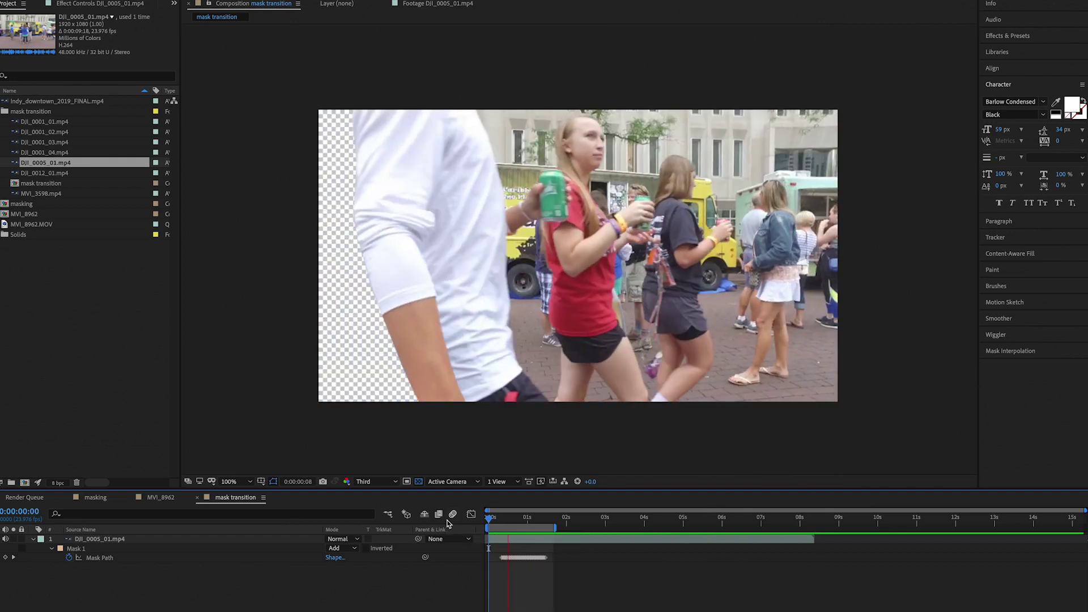
# At 0:00:00:21, reveal all Mask 1 properties of DJI_0005_01.mp4 and set Mask Feather to 10 pixels.
pyautogui.click(523, 518)
pyautogui.moveTo(523, 519); pyautogui.dragTo(523, 520)
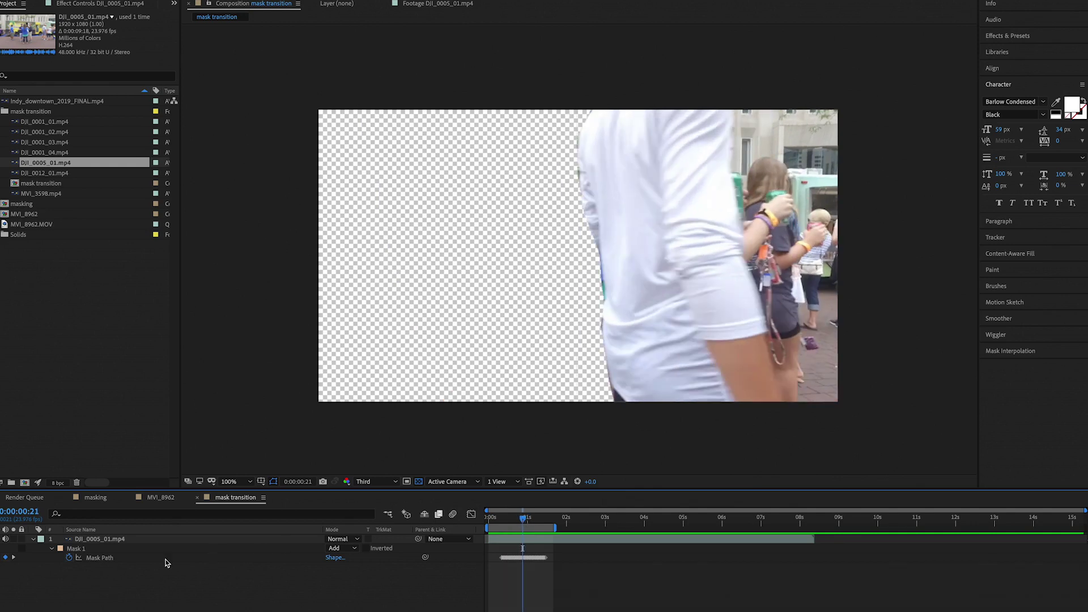
pyautogui.click(104, 541)
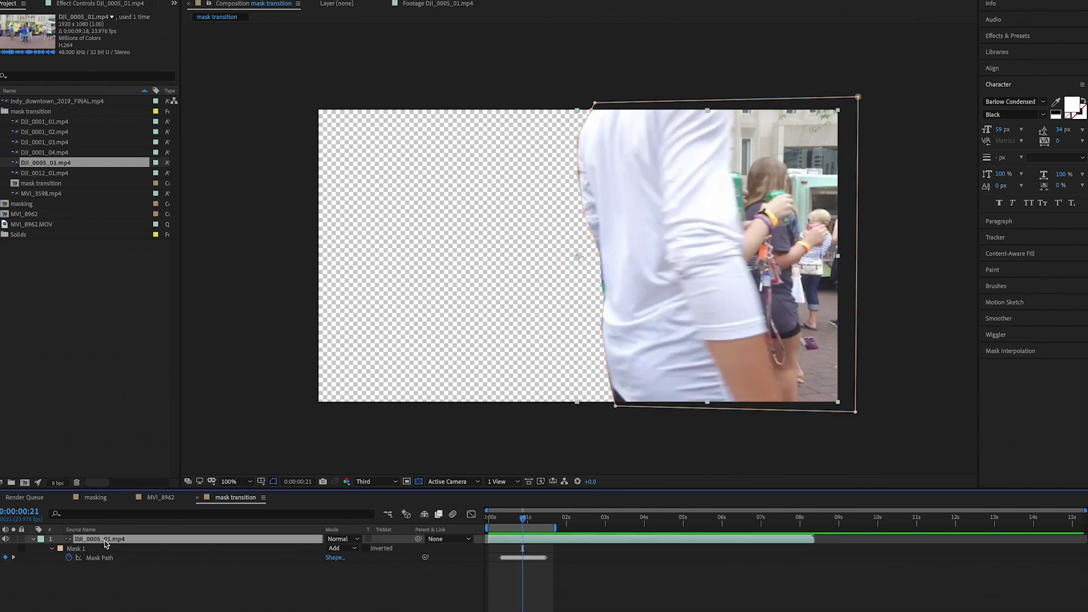
pyautogui.press('f')
pyautogui.click(51, 549)
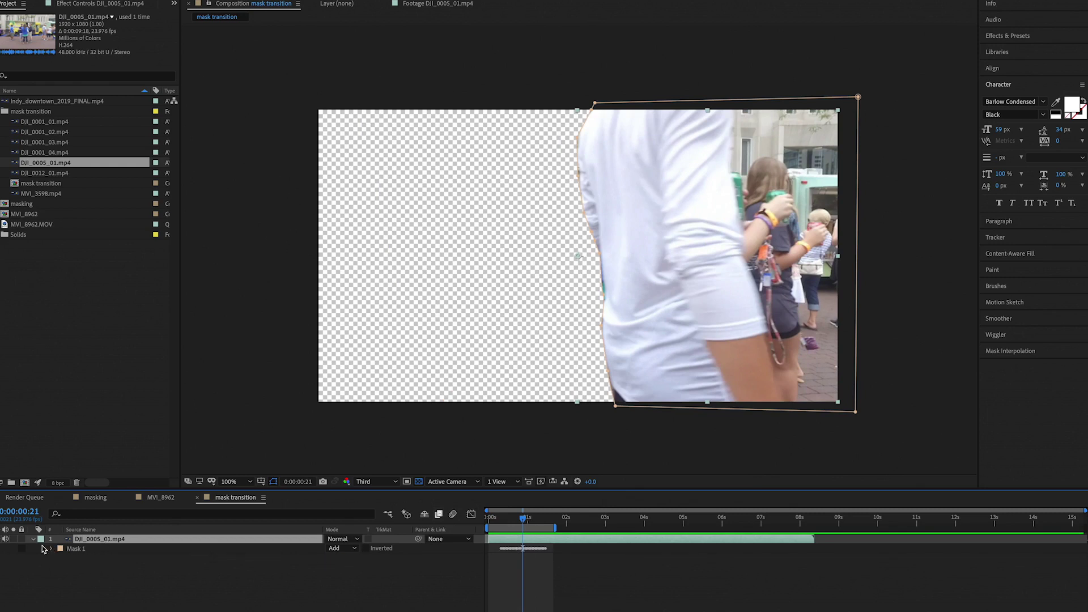
pyautogui.click(52, 550)
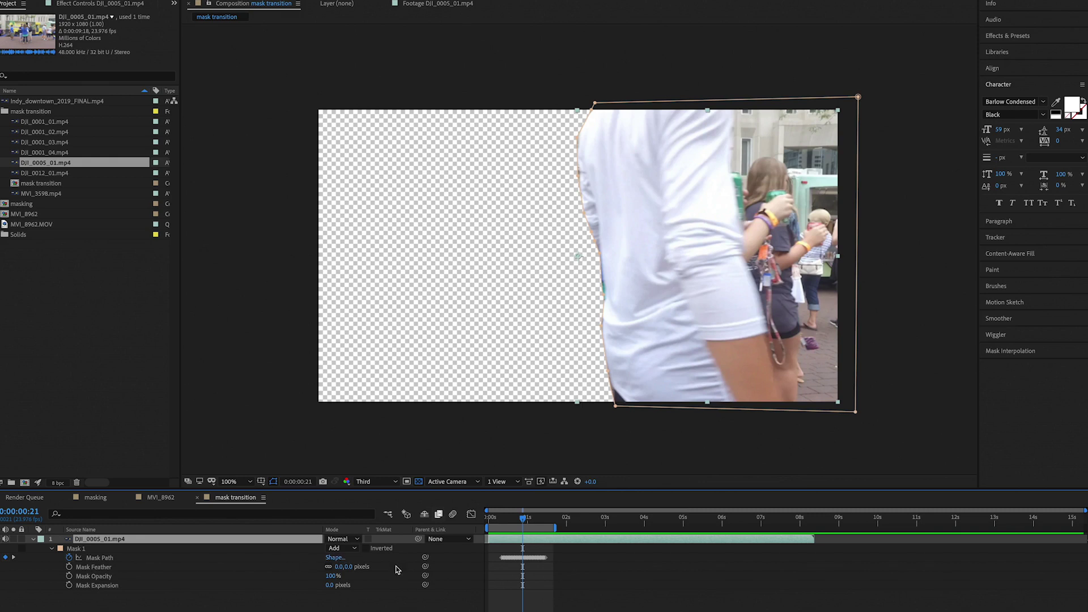
pyautogui.click(350, 567)
pyautogui.click(348, 445)
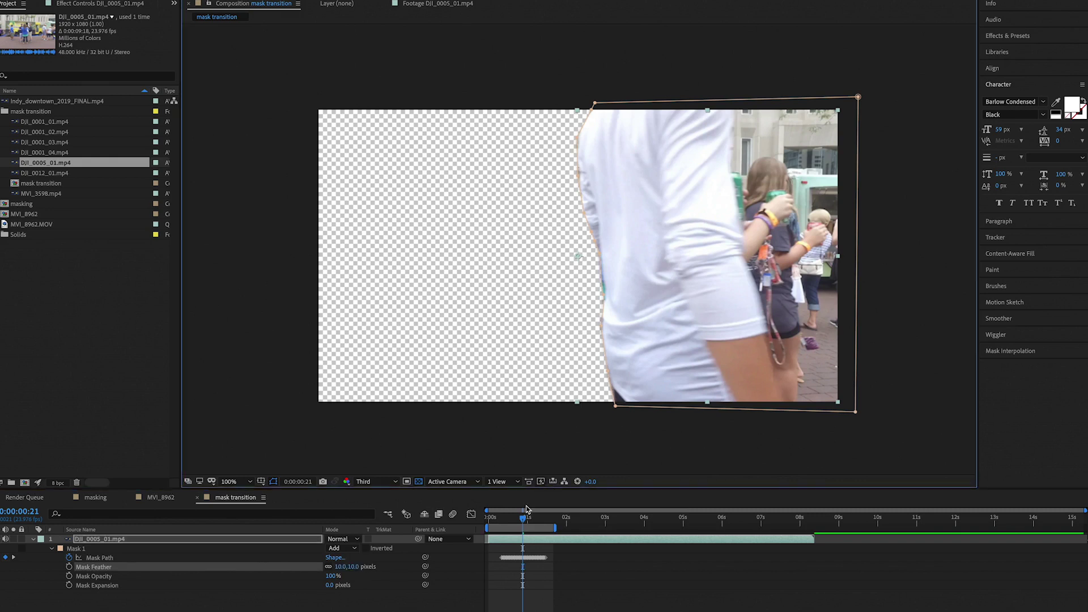
# Preview the feathered mask from the start and stop on 0:00:01:05 to examine its edge.
pyautogui.moveTo(519, 513); pyautogui.dragTo(460, 519)
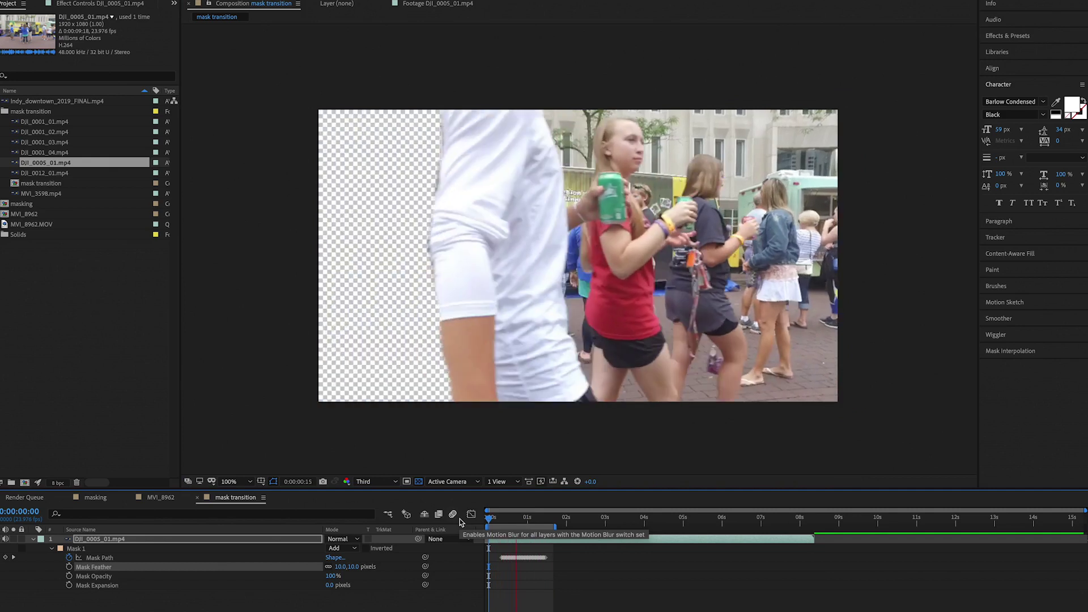
pyautogui.press('space')
pyautogui.click(536, 520)
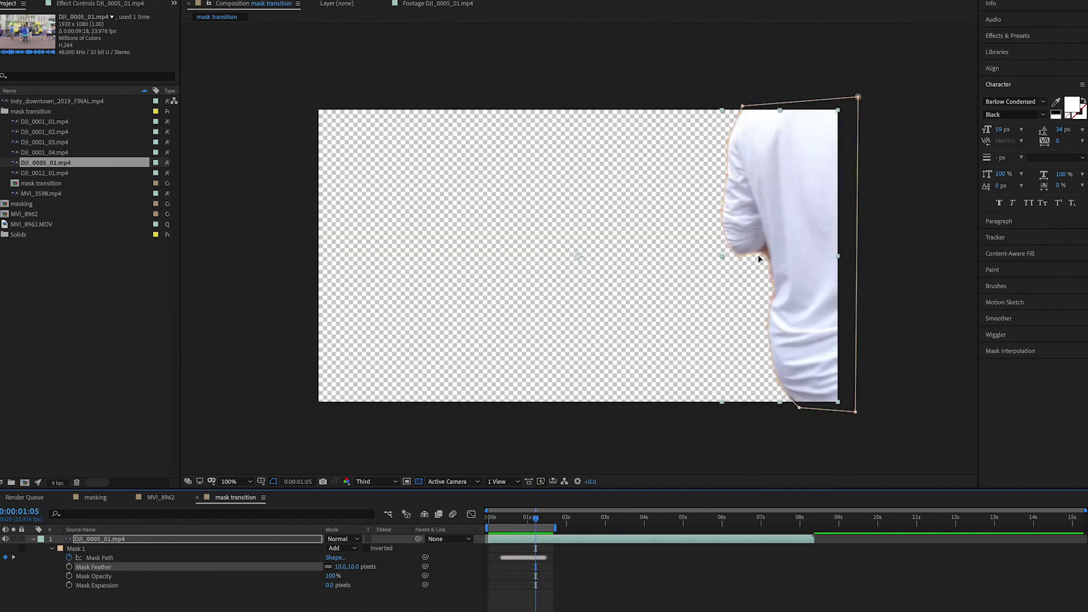
# Toggle the mask and shape path visibility in the composition view, leaving the paths hidden.
pyautogui.click(275, 482)
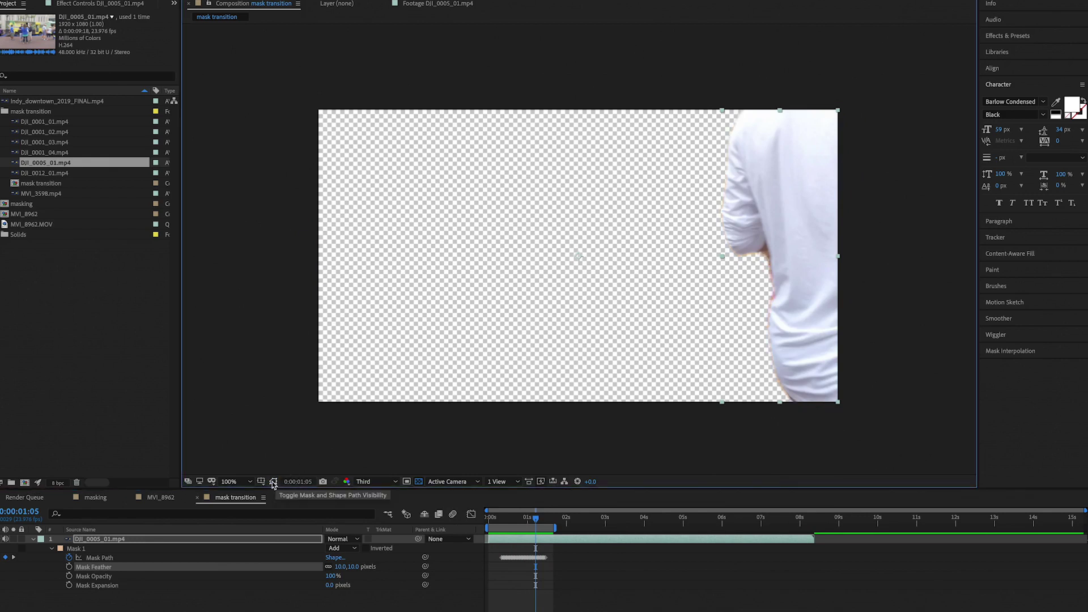
pyautogui.click(273, 482)
pyautogui.click(273, 482)
pyautogui.click(273, 482)
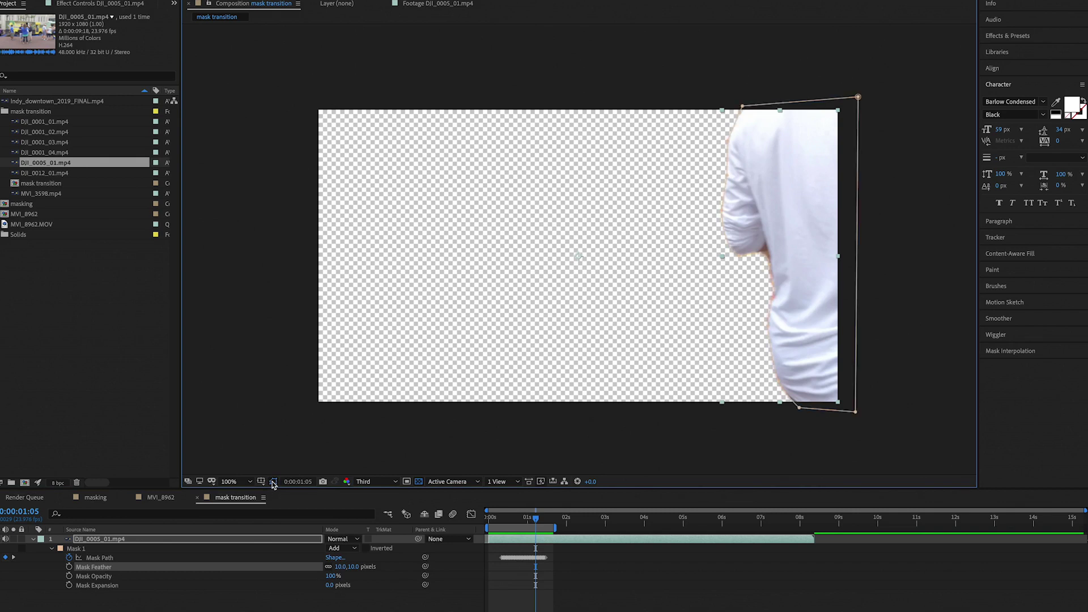
pyautogui.click(273, 482)
pyautogui.click(273, 482)
pyautogui.click(274, 482)
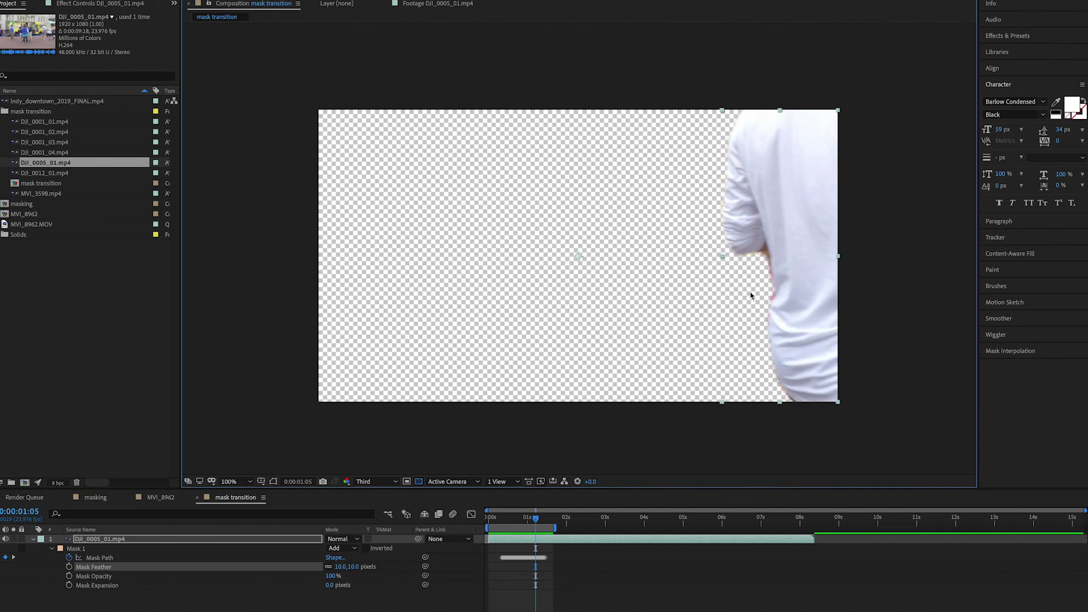
# Play back the feathered transition without the mask outline and scrub to 0:00:00:21.
pyautogui.press('space')
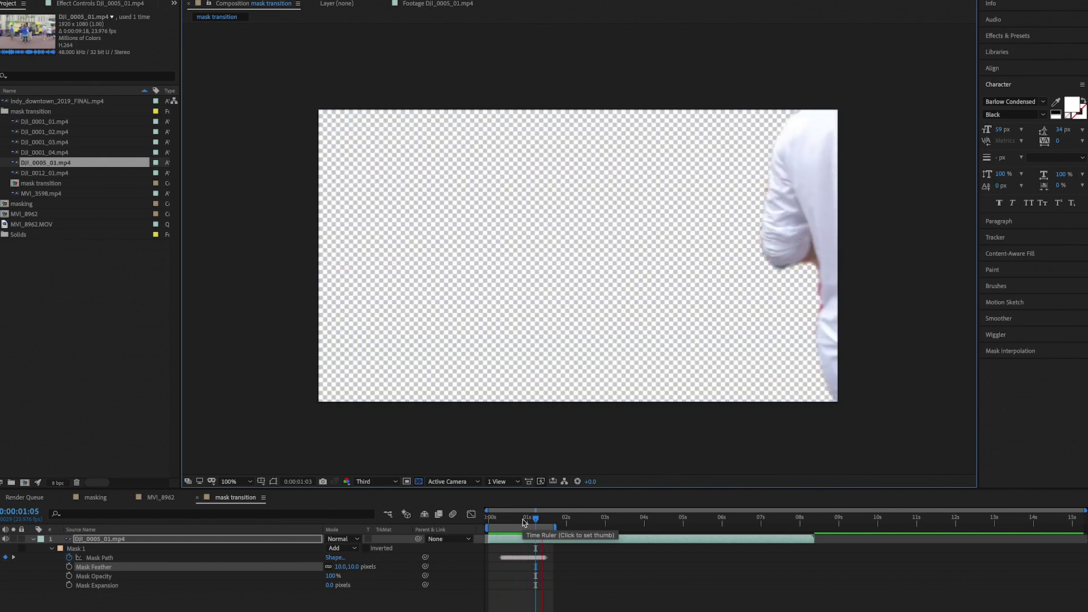
pyautogui.press('space')
pyautogui.moveTo(497, 516); pyautogui.dragTo(525, 523)
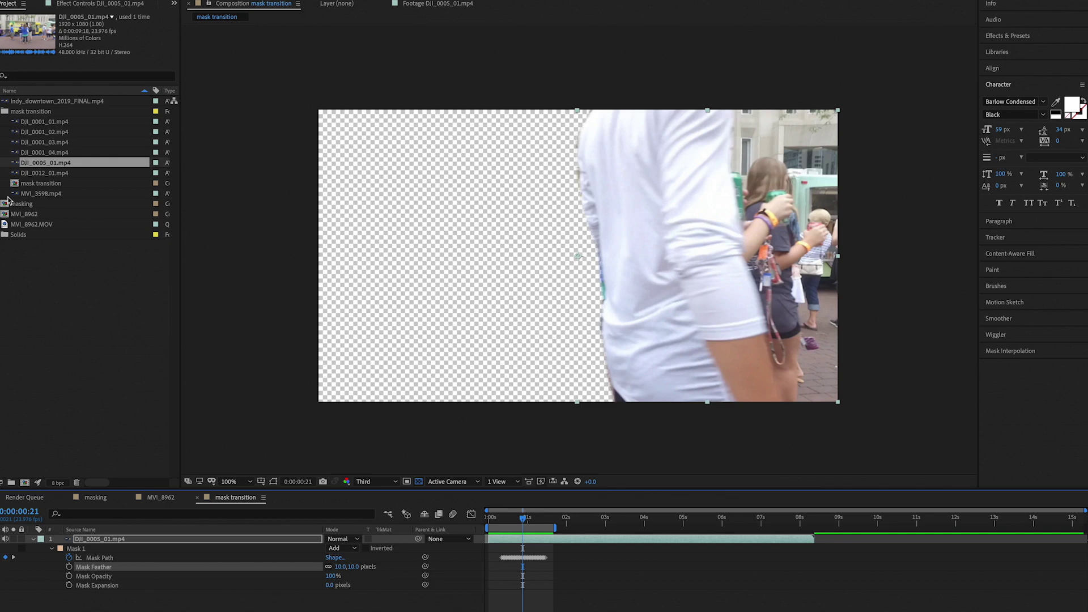
# Look through the project's clips, including DJI_0012_01.mp4, DJI_0001_04.mp4 and MVI_3598.mp4, for the shot to reveal behind the man.
pyautogui.click(15, 173)
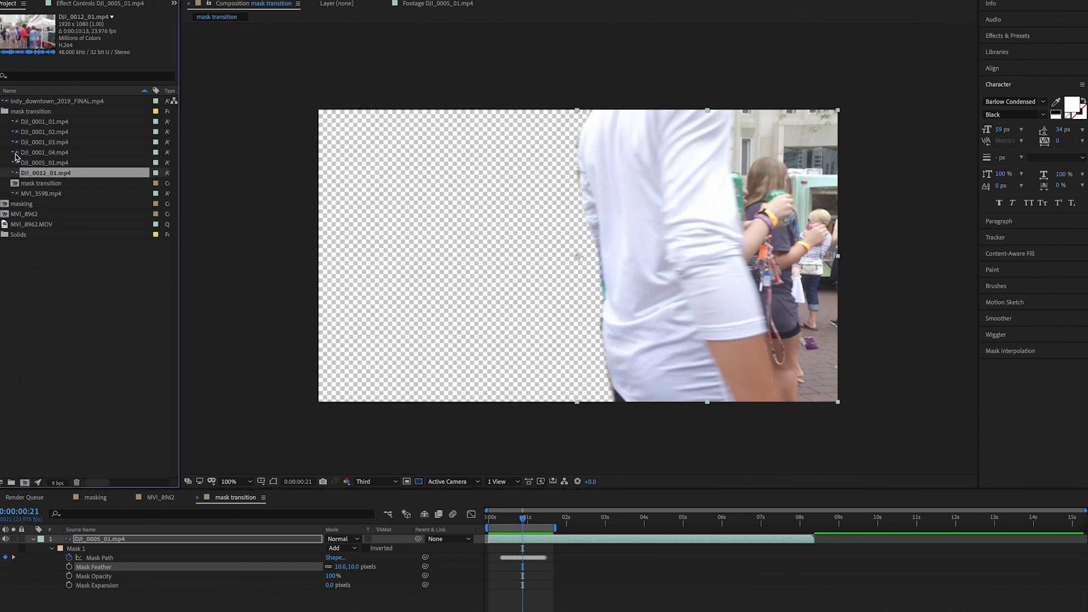
pyautogui.click(16, 164)
pyautogui.click(15, 155)
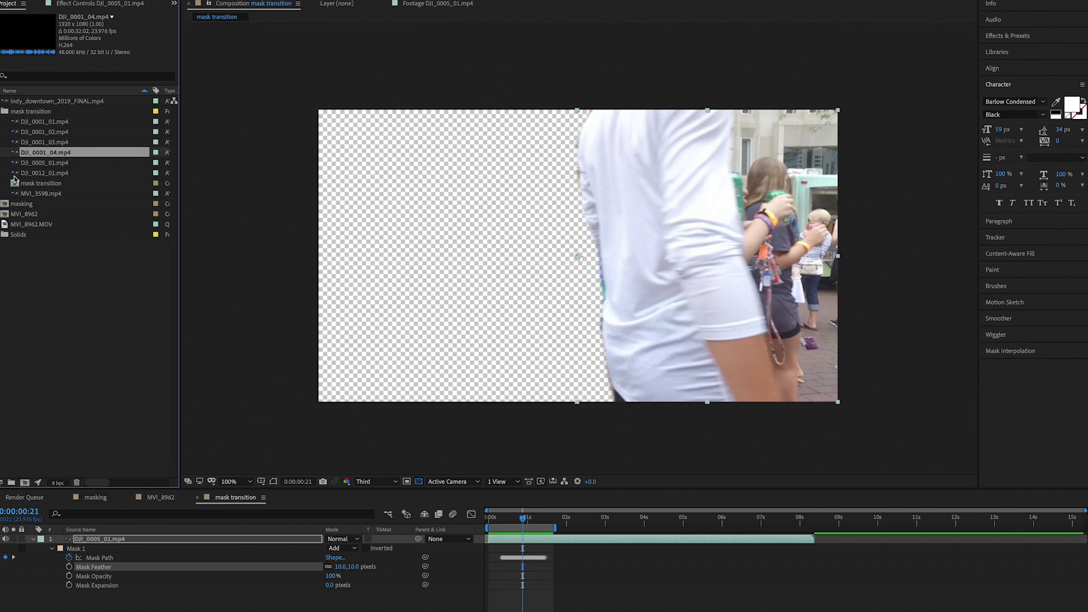
pyautogui.click(14, 193)
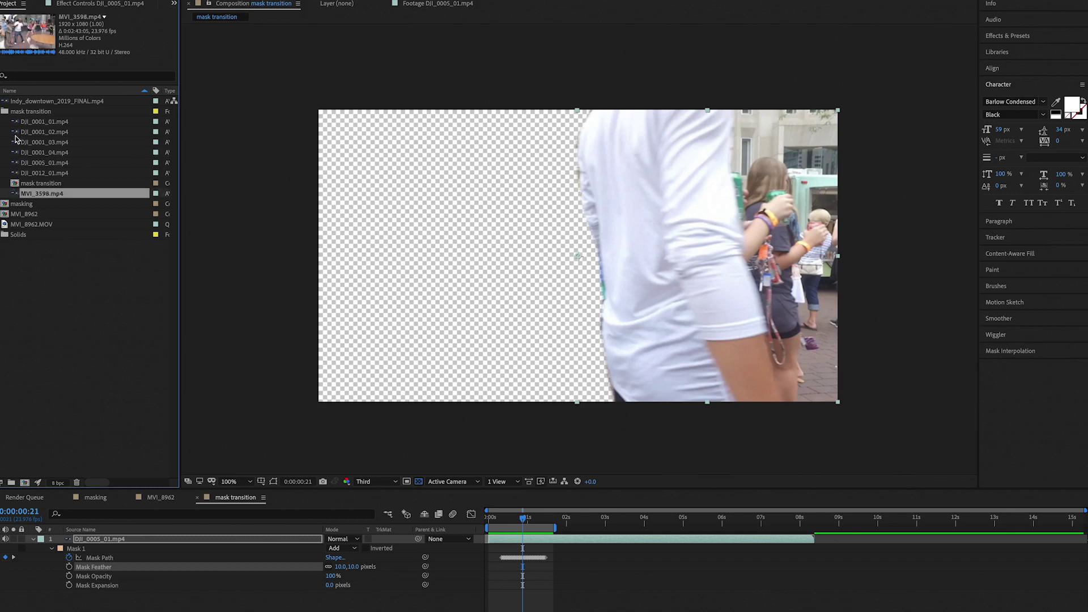
# Open MVI_3598.mp4 in the Footage viewer and set its In point to 0:01:44:09.
pyautogui.doubleClick(16, 194)
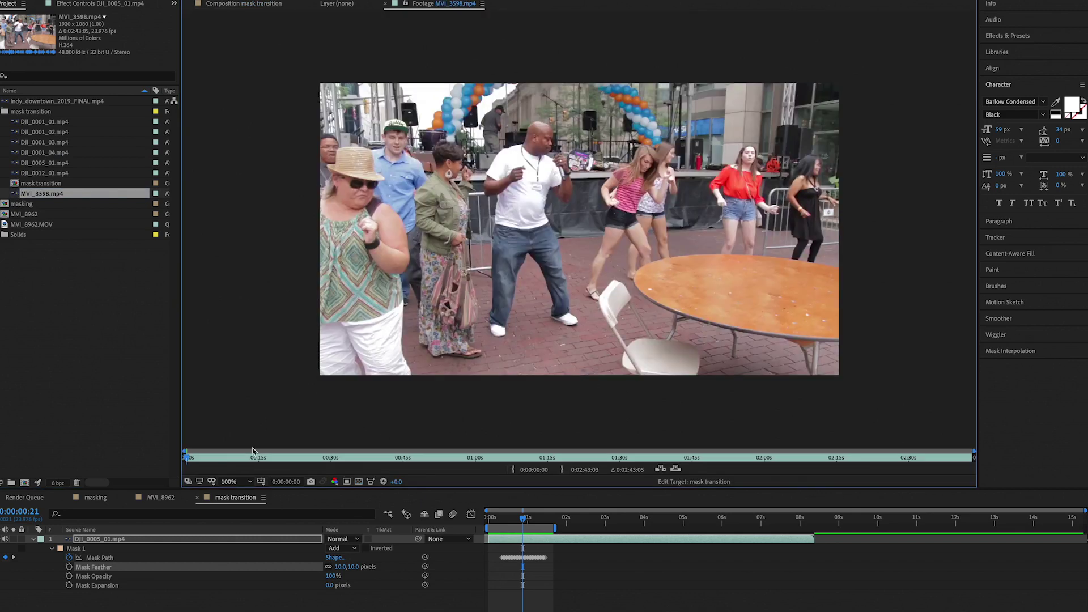
pyautogui.moveTo(233, 460); pyautogui.dragTo(690, 448)
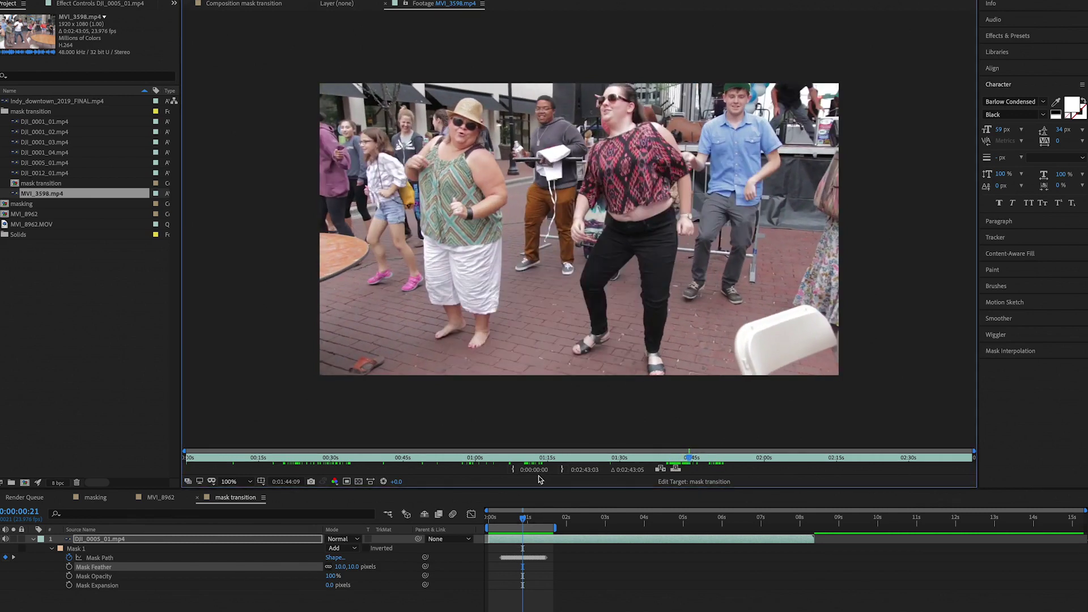
pyautogui.click(513, 470)
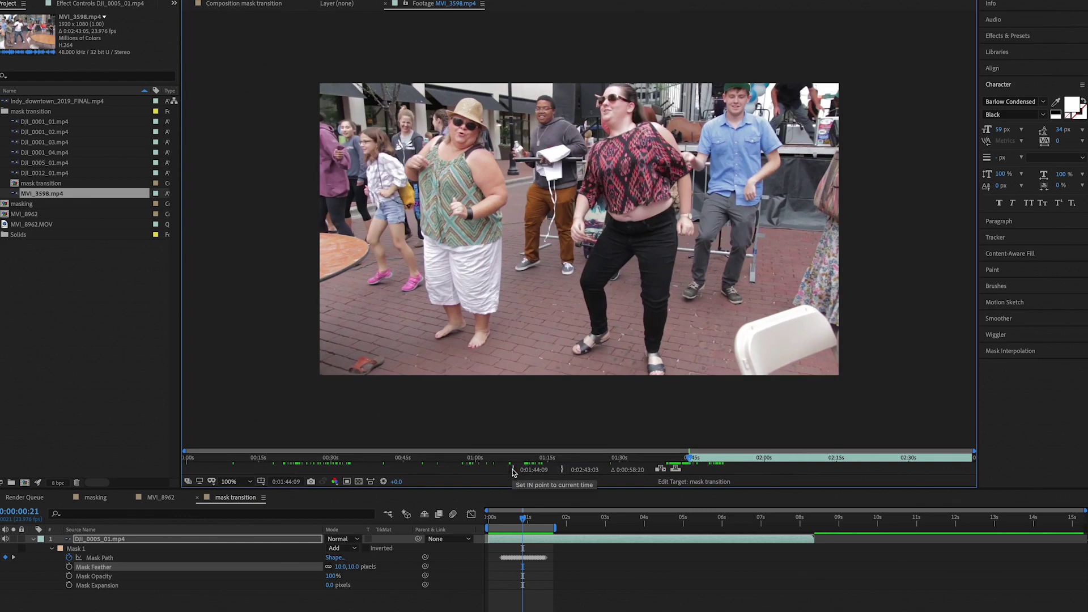
# Set the Out point of MVI_3598.mp4 to 0:01:52:22 and add the trimmed clip beneath the masked DJI_0005_01.mp4 layer in the mask transition composition.
pyautogui.press('space')
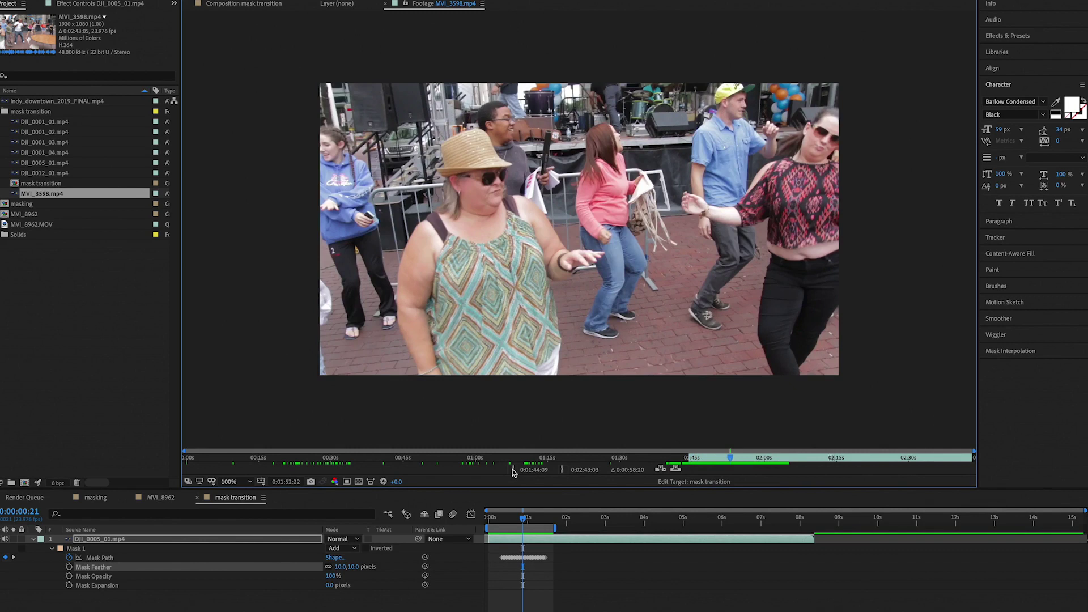
pyautogui.click(562, 469)
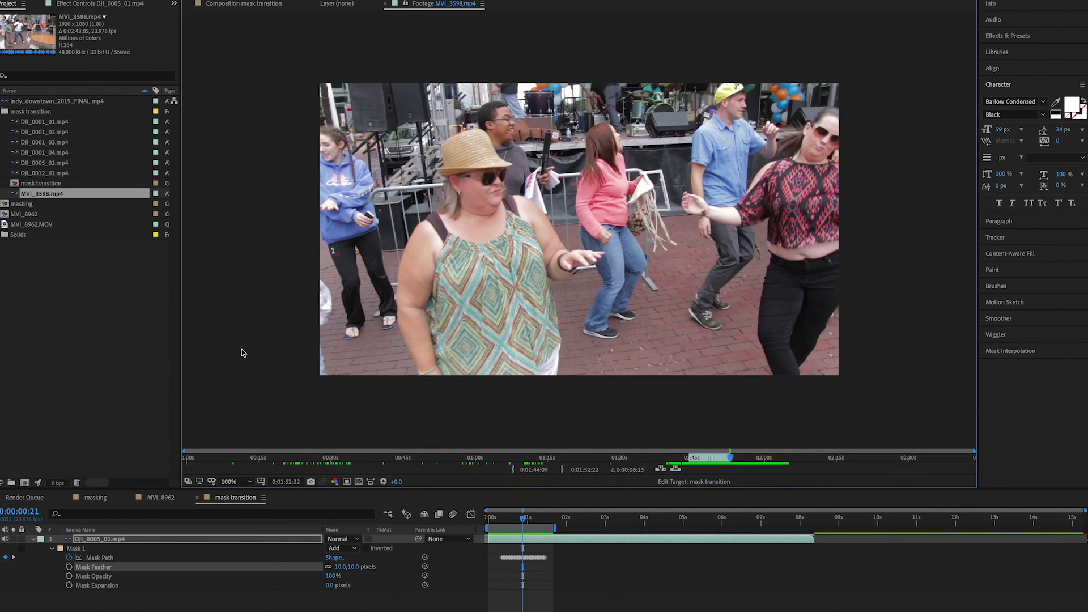
pyautogui.moveTo(38, 194); pyautogui.dragTo(99, 593)
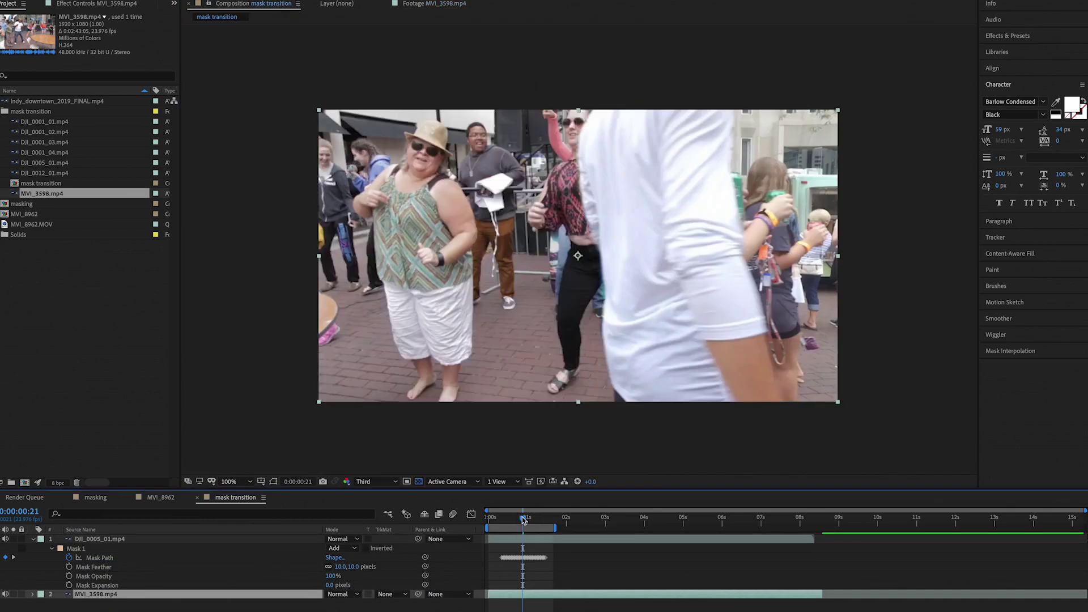
# Play back the mask transition from the start and scrub through the man's pass to check the reveal of the new shot.
pyautogui.moveTo(522, 519); pyautogui.dragTo(485, 517)
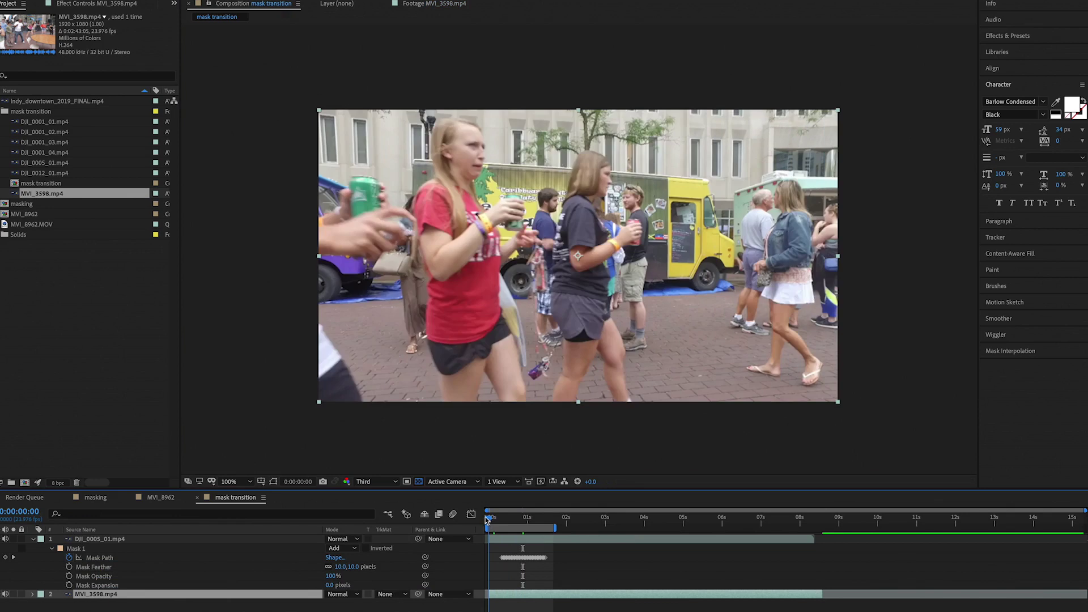
pyautogui.press('space')
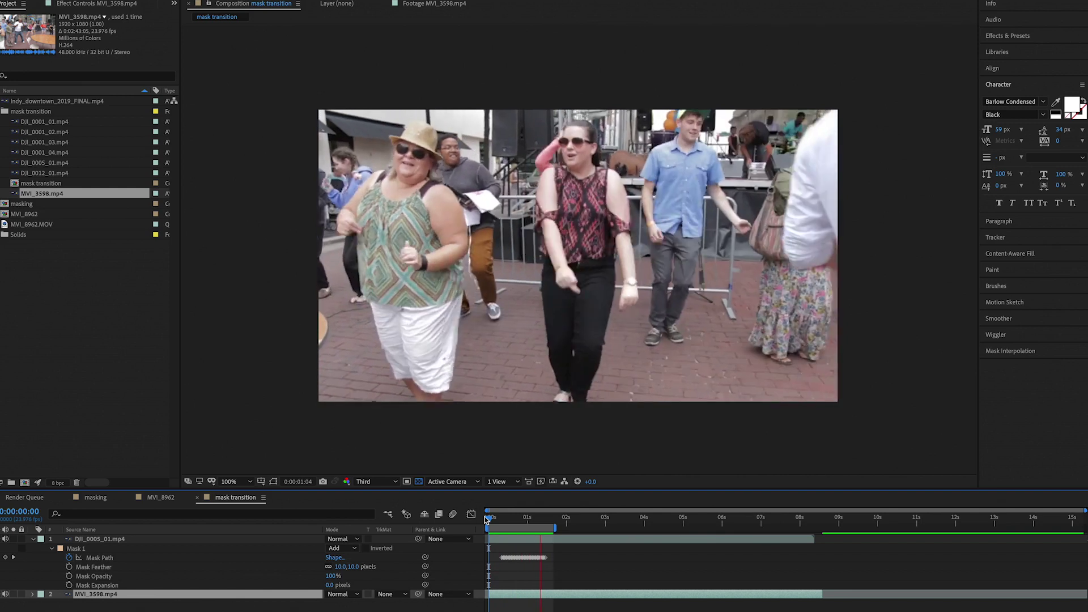
pyautogui.press('space')
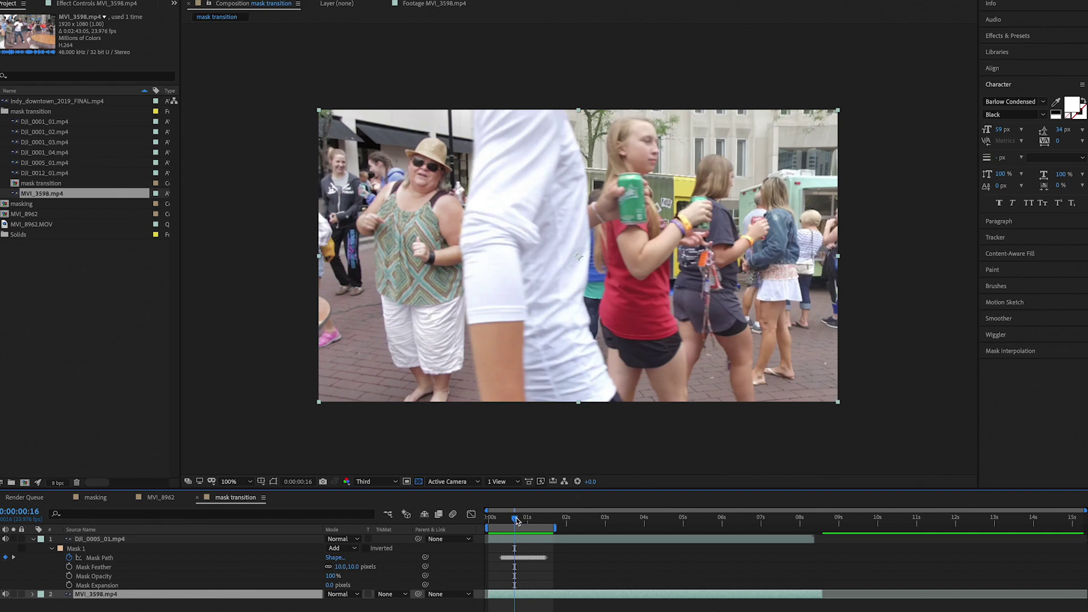
pyautogui.click(503, 520)
pyautogui.moveTo(503, 520)
pyautogui.mouseDown()
pyautogui.moveTo(490, 521)
pyautogui.moveTo(521, 519)
pyautogui.mouseUp()
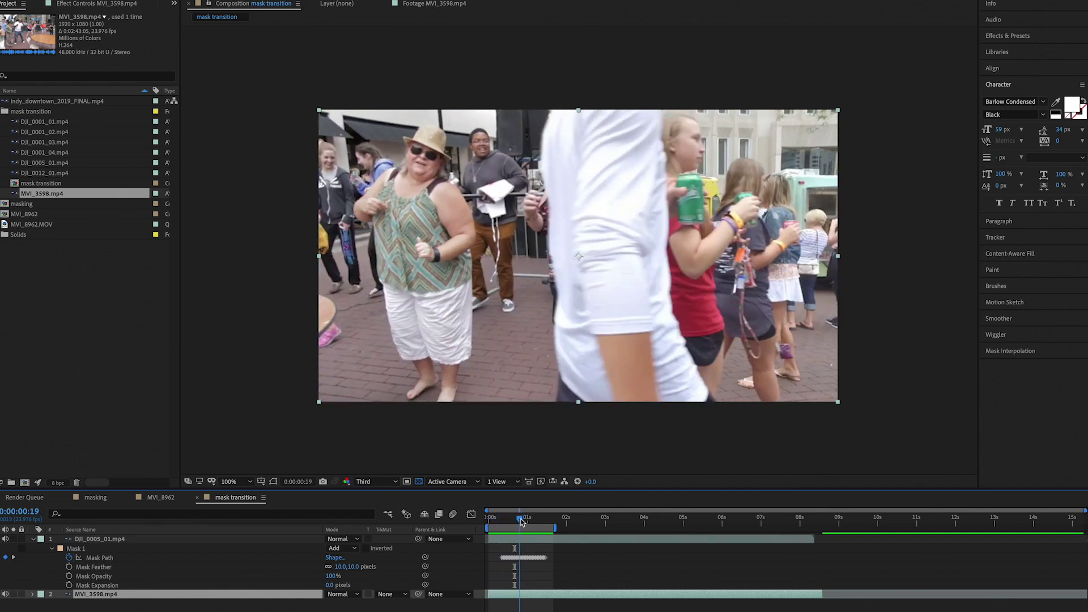